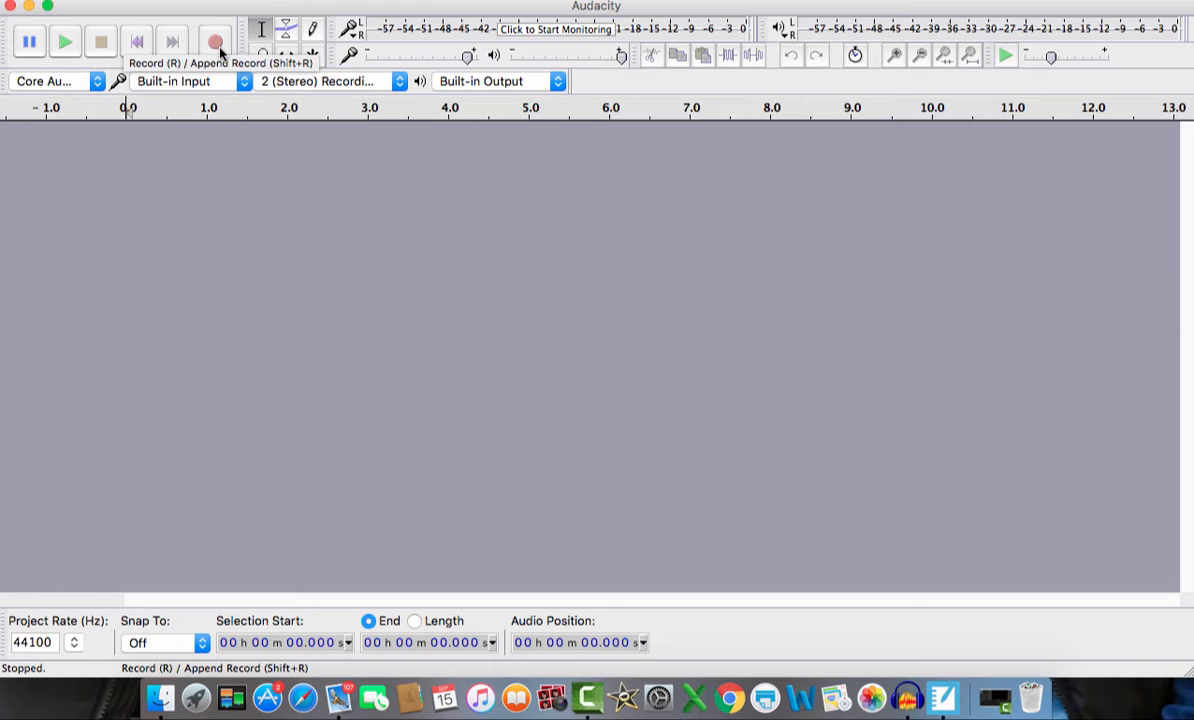
Record a voice track about 19 seconds long from the built-in input
{"action": "left_click", "coordinate": [216, 45]}
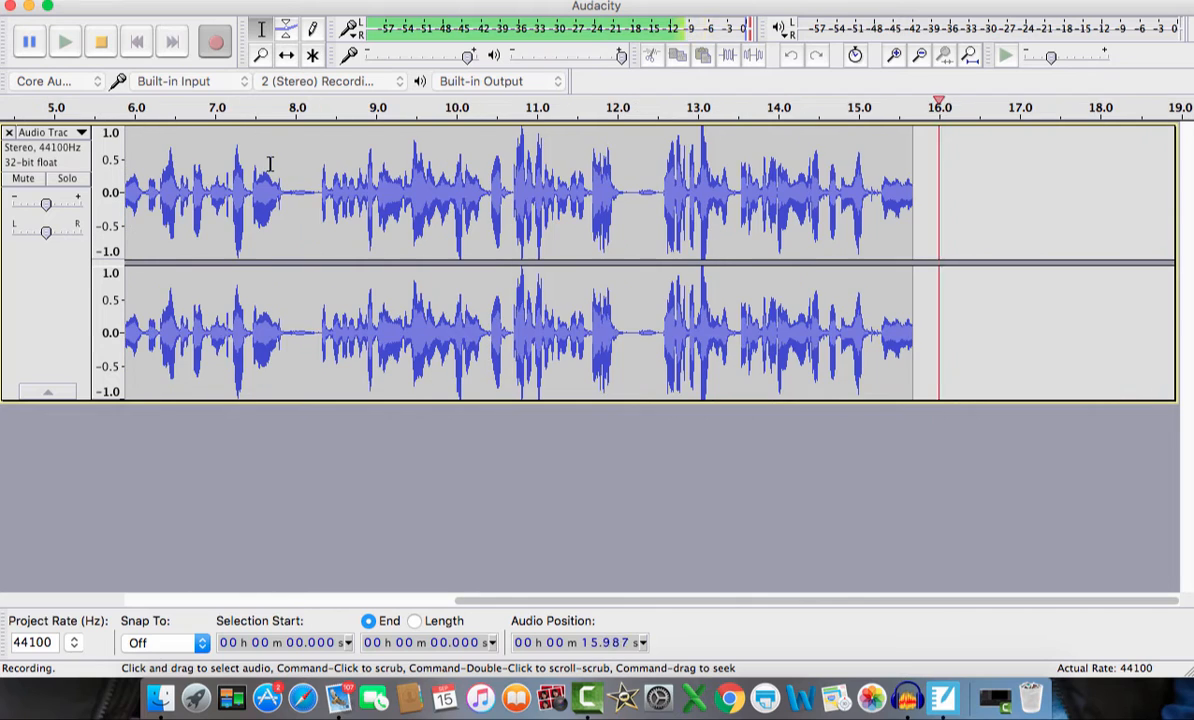
{"action": "left_click", "coordinate": [103, 48]}
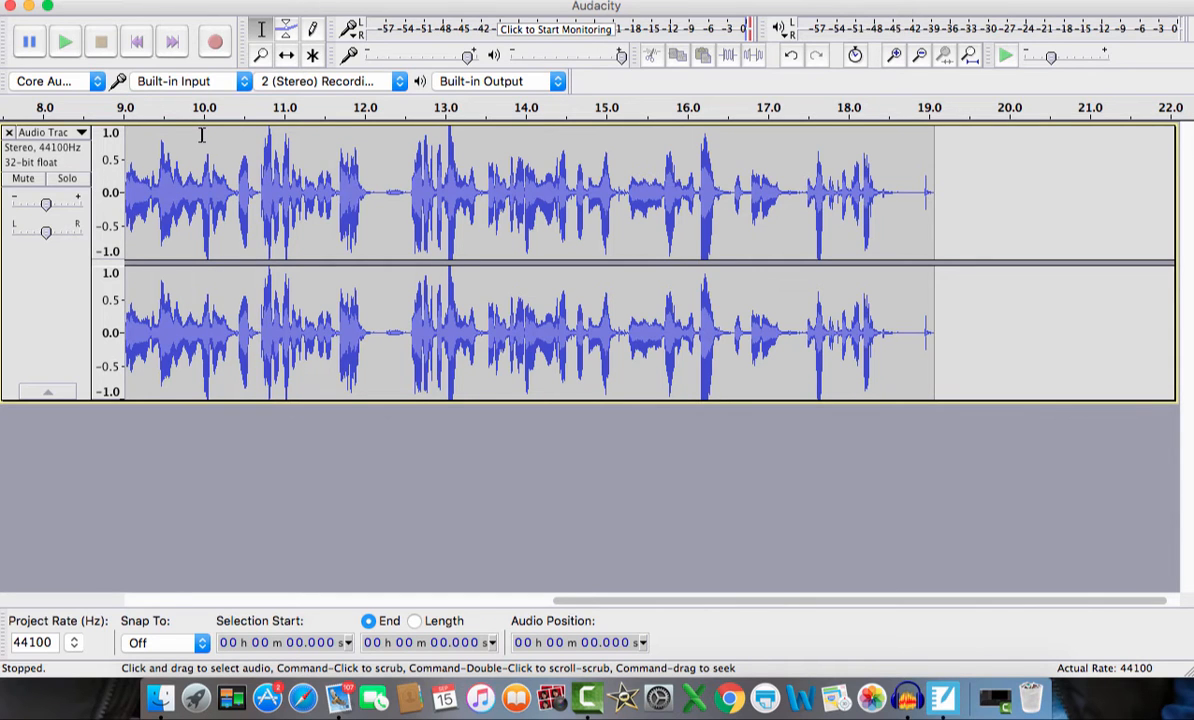
Try selecting different stretches of the recording, including one from 0.453 s to the end of the audio
{"action": "left_click_drag", "start_coordinate": [201, 134], "coordinate": [78, 140]}
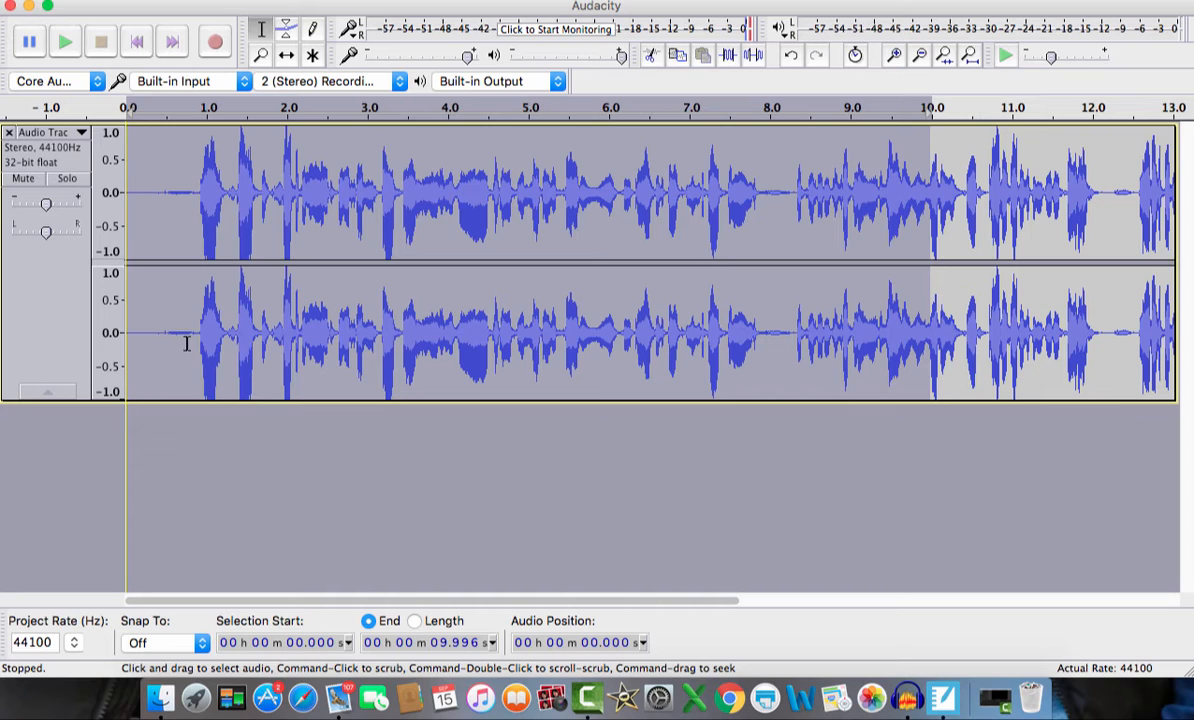
{"action": "left_click", "coordinate": [168, 430]}
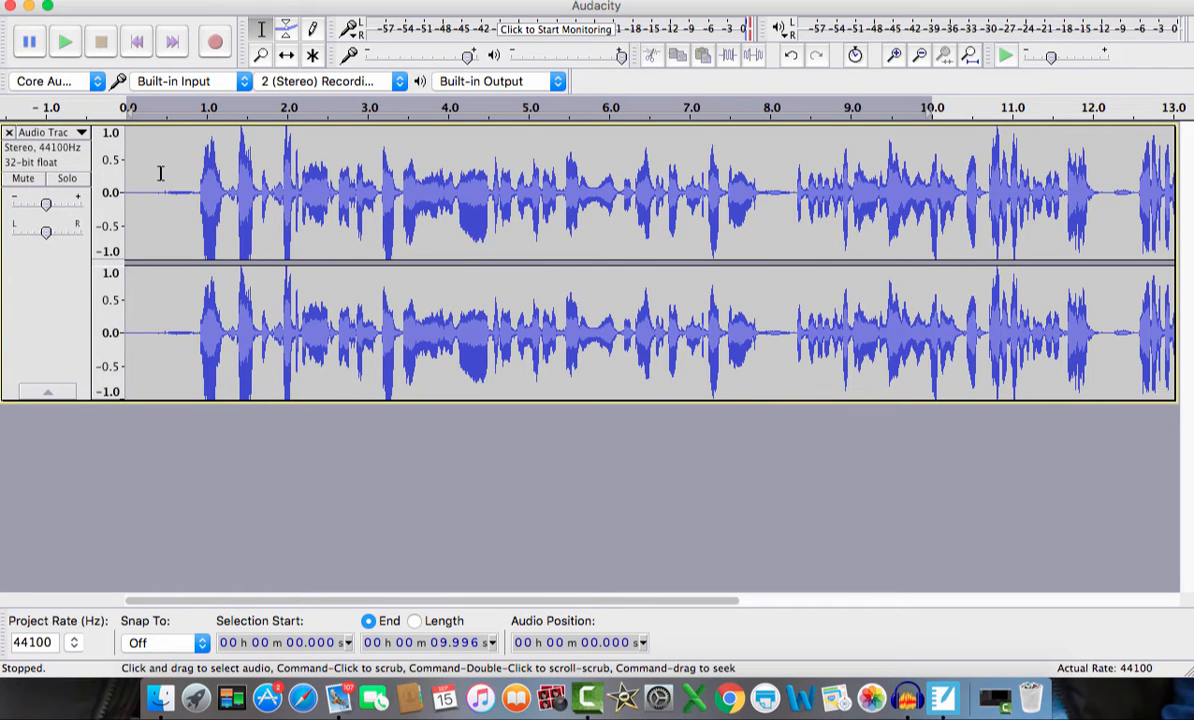
{"action": "left_click_drag", "start_coordinate": [162, 173], "coordinate": [1191, 437]}
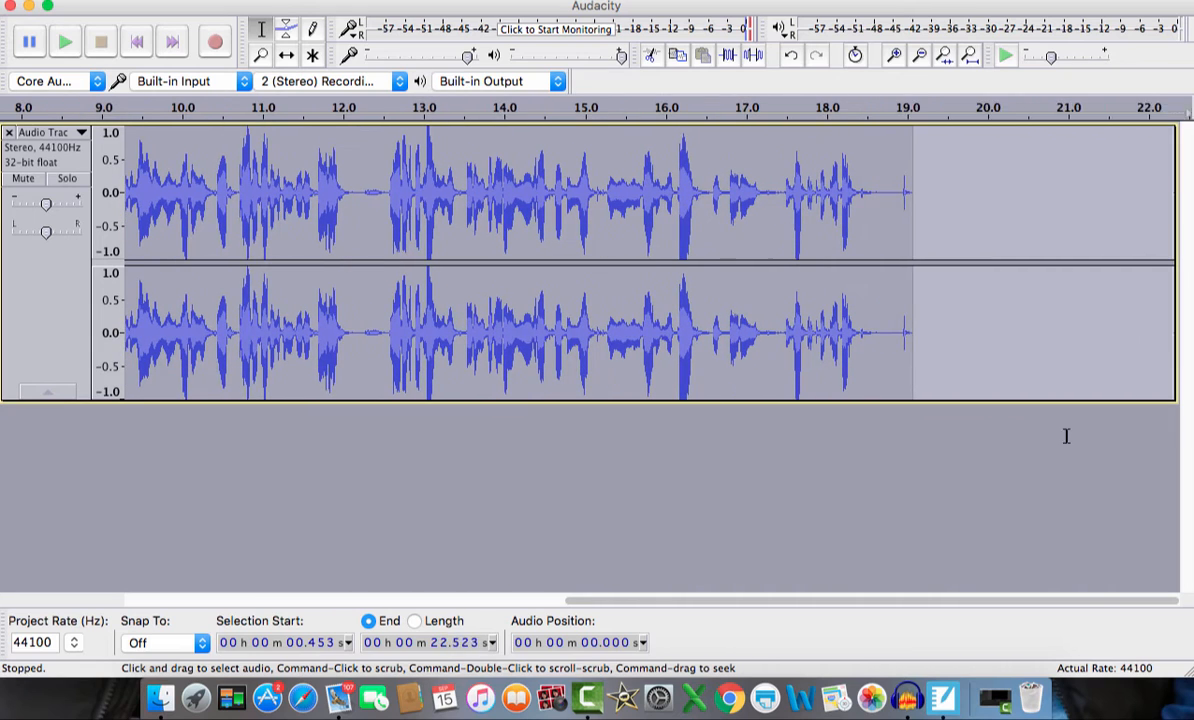
{"action": "left_click_drag", "start_coordinate": [1066, 436], "coordinate": [912, 450]}
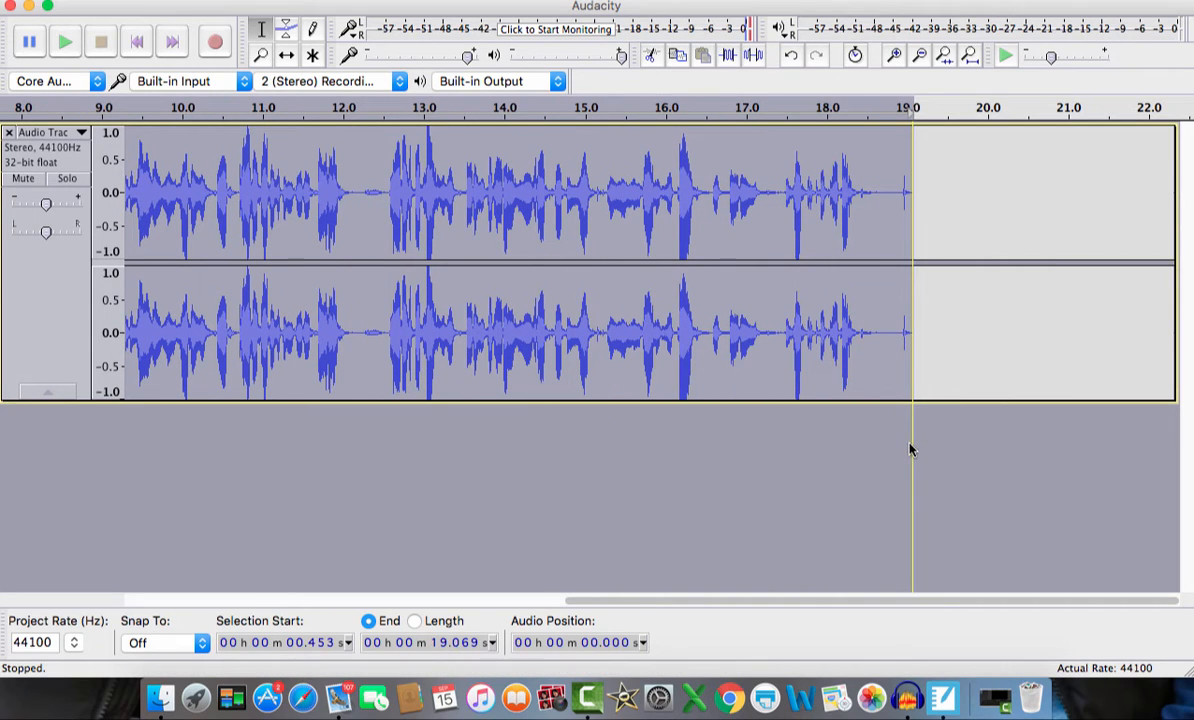
{"action": "left_click", "coordinate": [155, 167]}
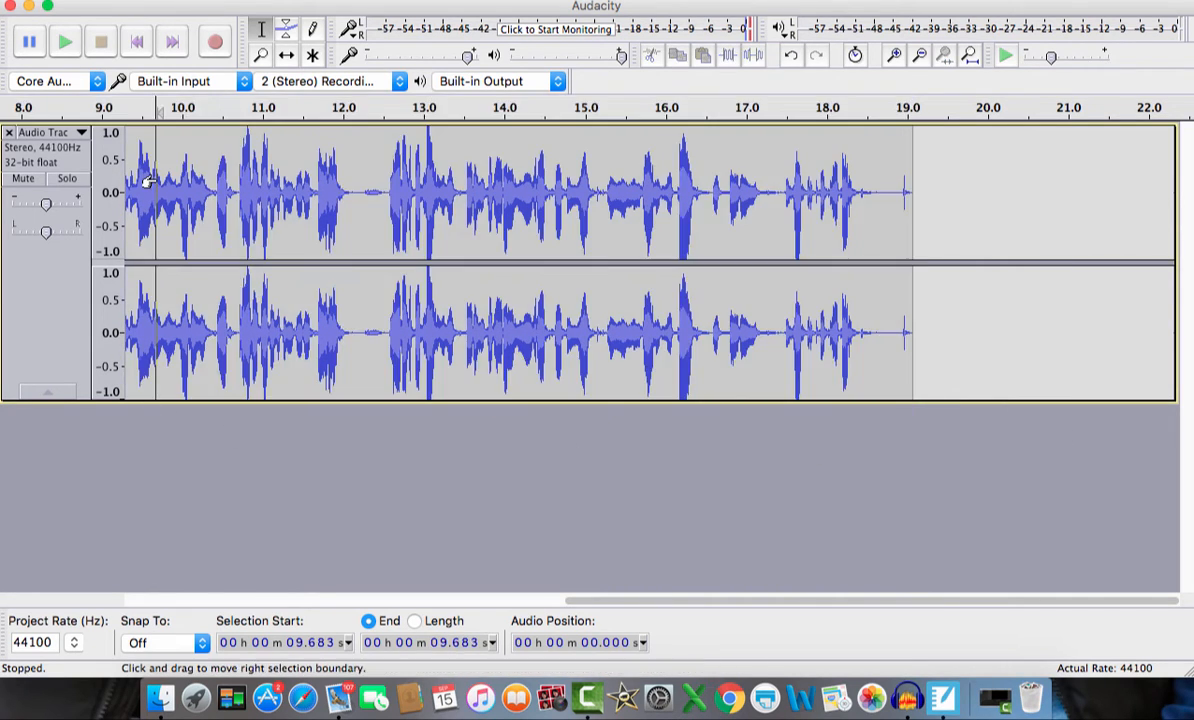
{"action": "left_click_drag", "start_coordinate": [186, 170], "coordinate": [59, 162]}
{"action": "left_click", "coordinate": [269, 456]}
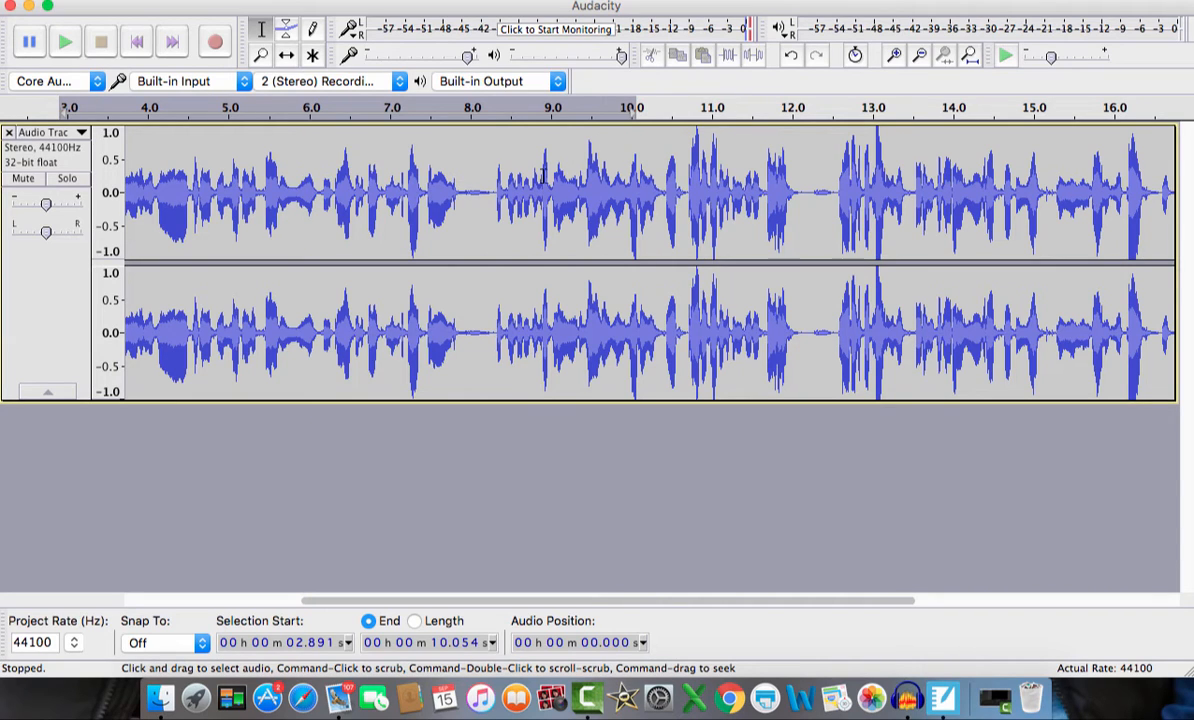
Play the recording from about 3.98 s and stop playback at around 12 s
{"action": "left_click", "coordinate": [145, 161]}
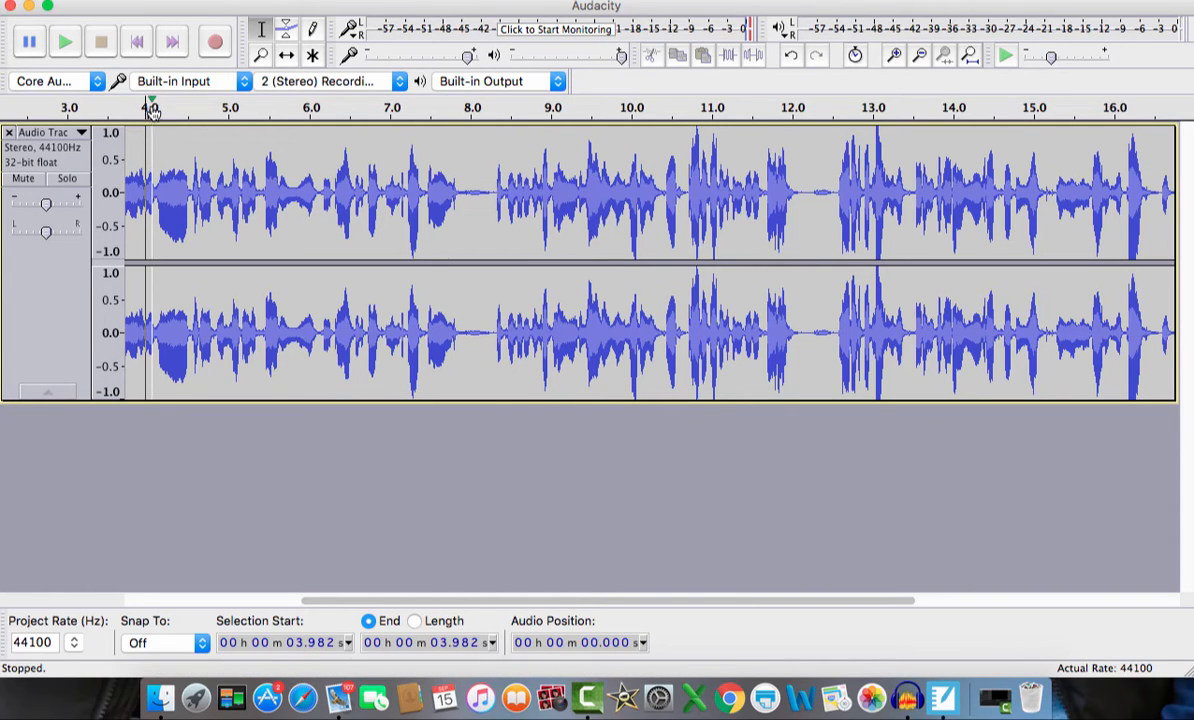
{"action": "left_click", "coordinate": [64, 44]}
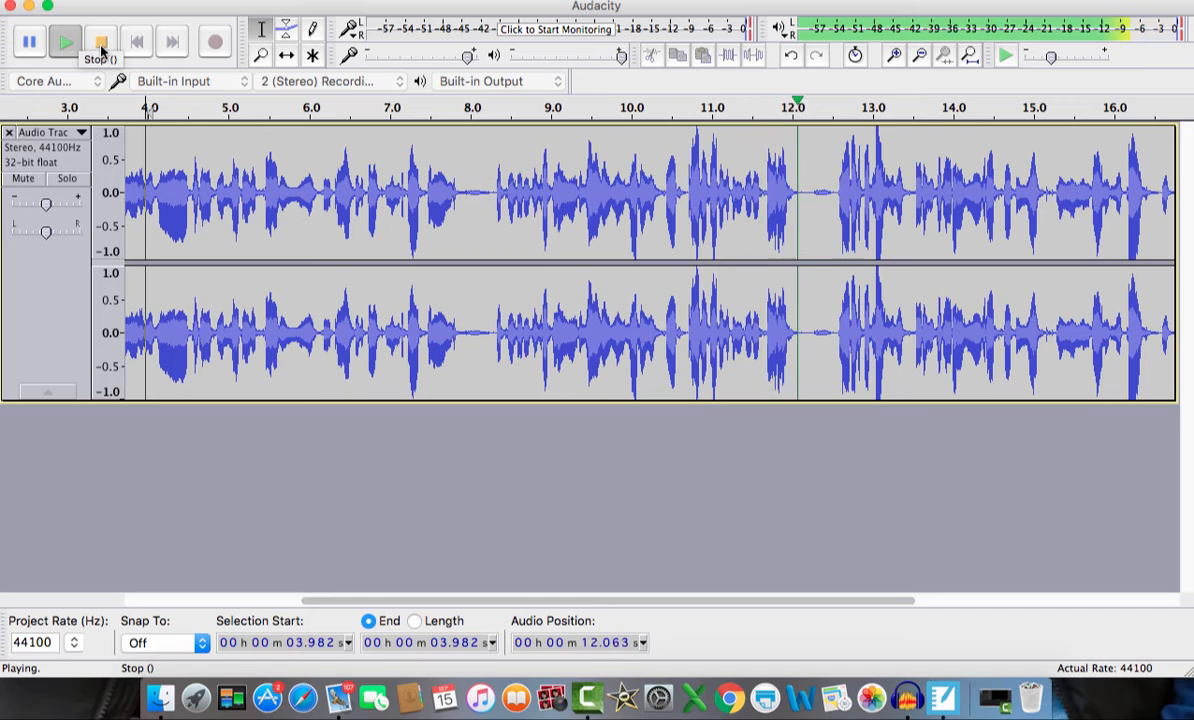
{"action": "left_click", "coordinate": [101, 45]}
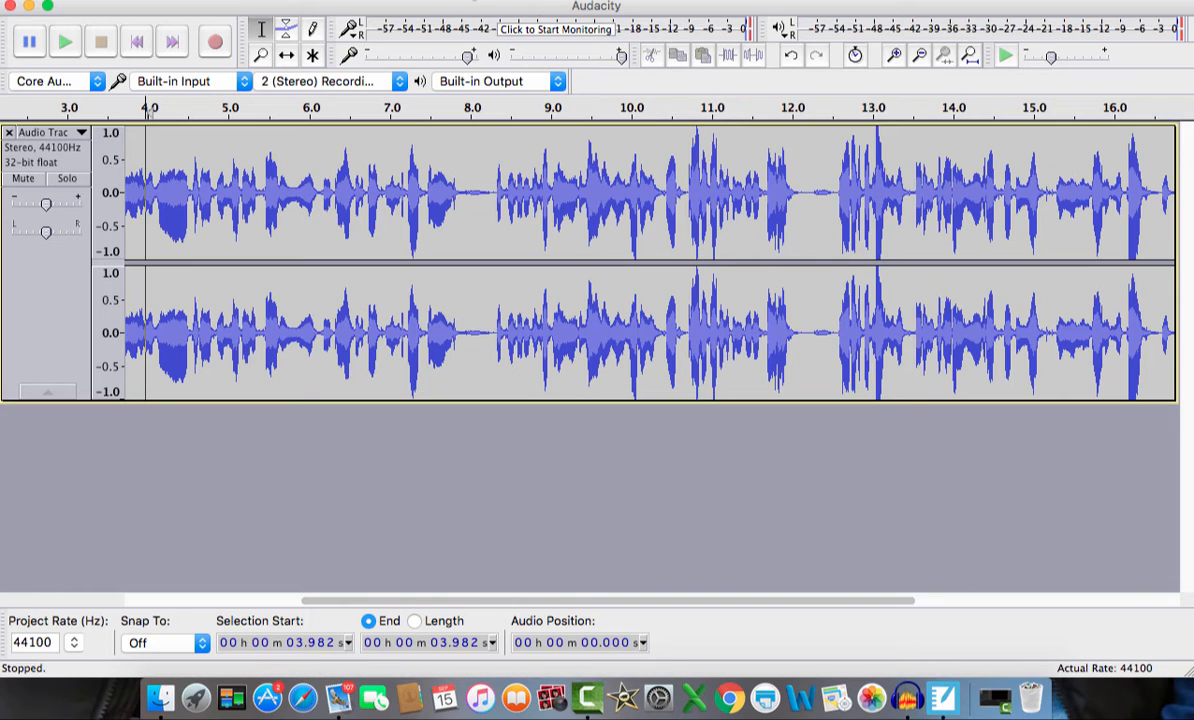
Apply the Echo effect to the passage from 6.293 s to 10.414 s, with a 1-second delay and a 0.5 decay factor
{"action": "left_click", "coordinate": [471, 0]}
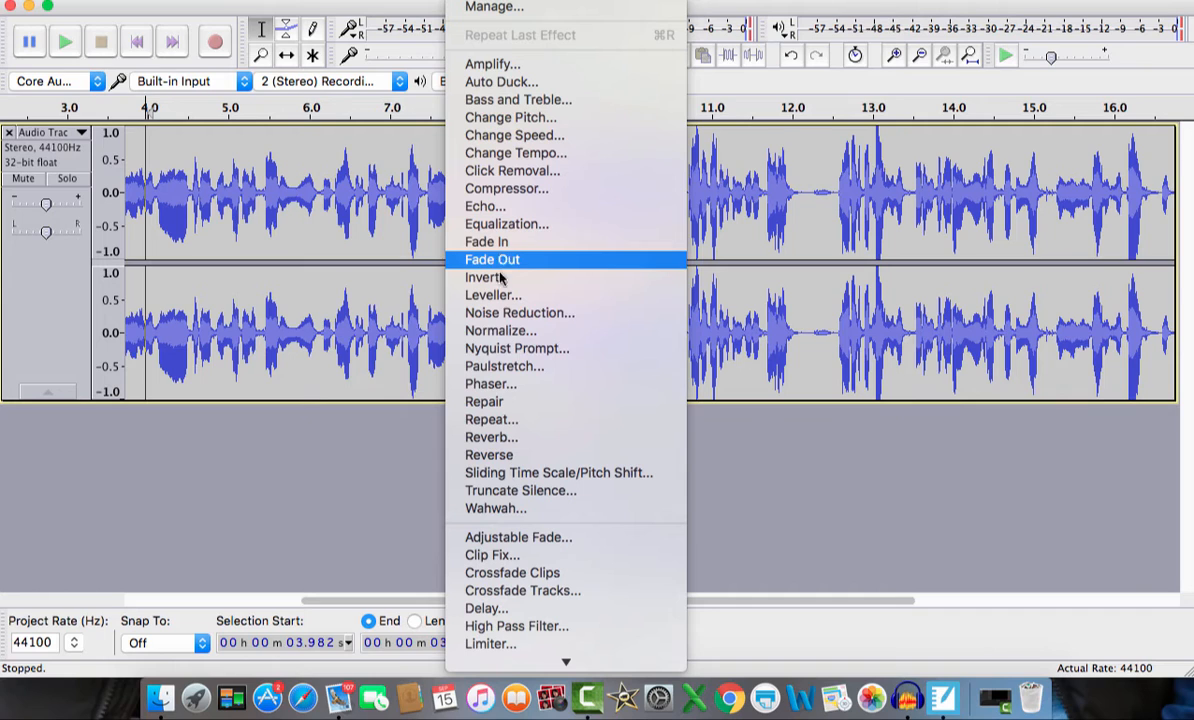
{"action": "left_click", "coordinate": [372, 292]}
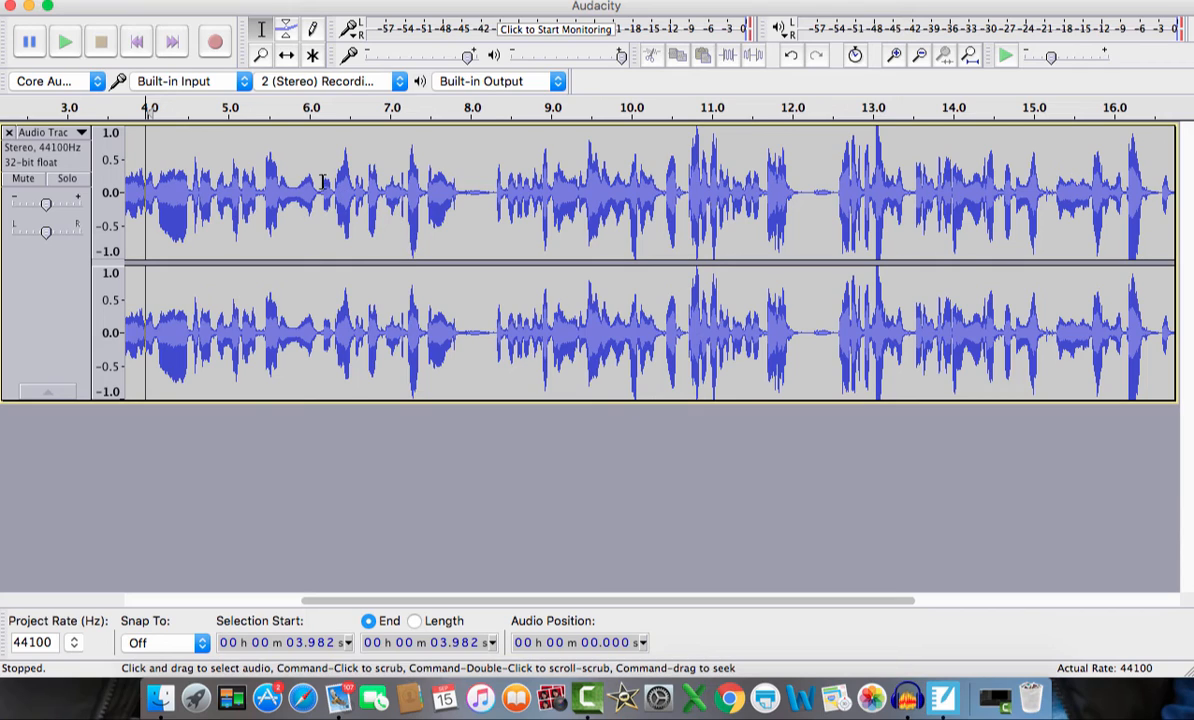
{"action": "left_click", "coordinate": [332, 174]}
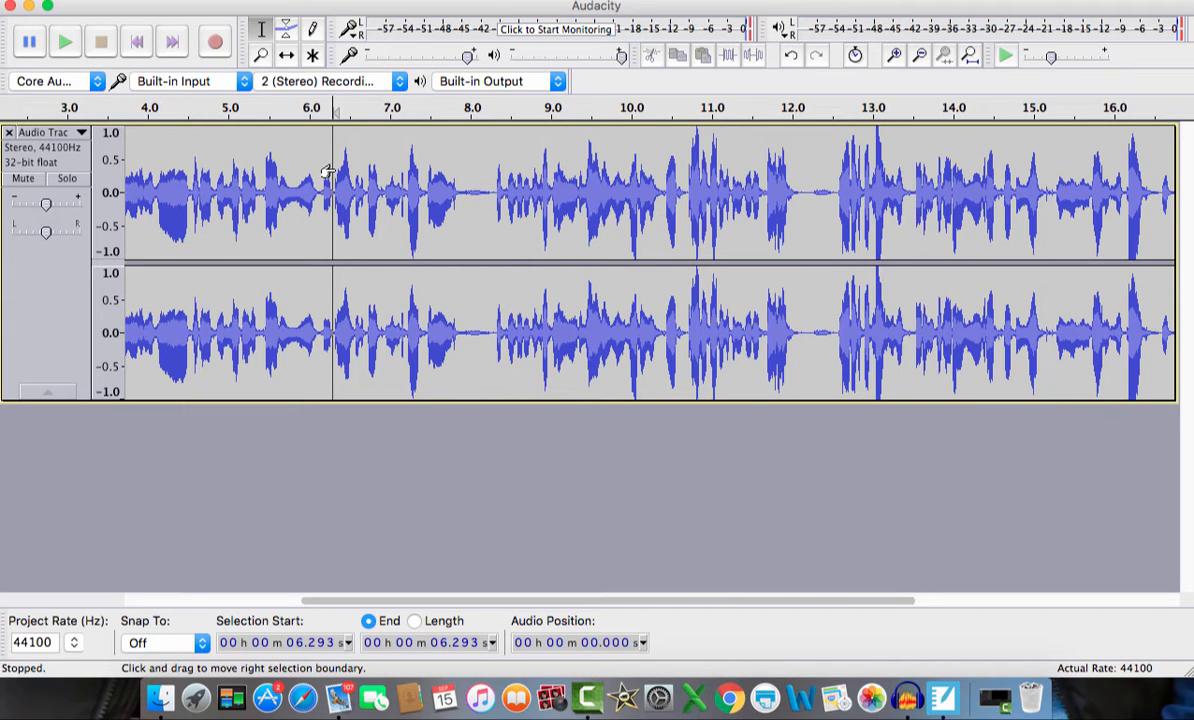
{"action": "left_click_drag", "start_coordinate": [328, 173], "coordinate": [656, 212]}
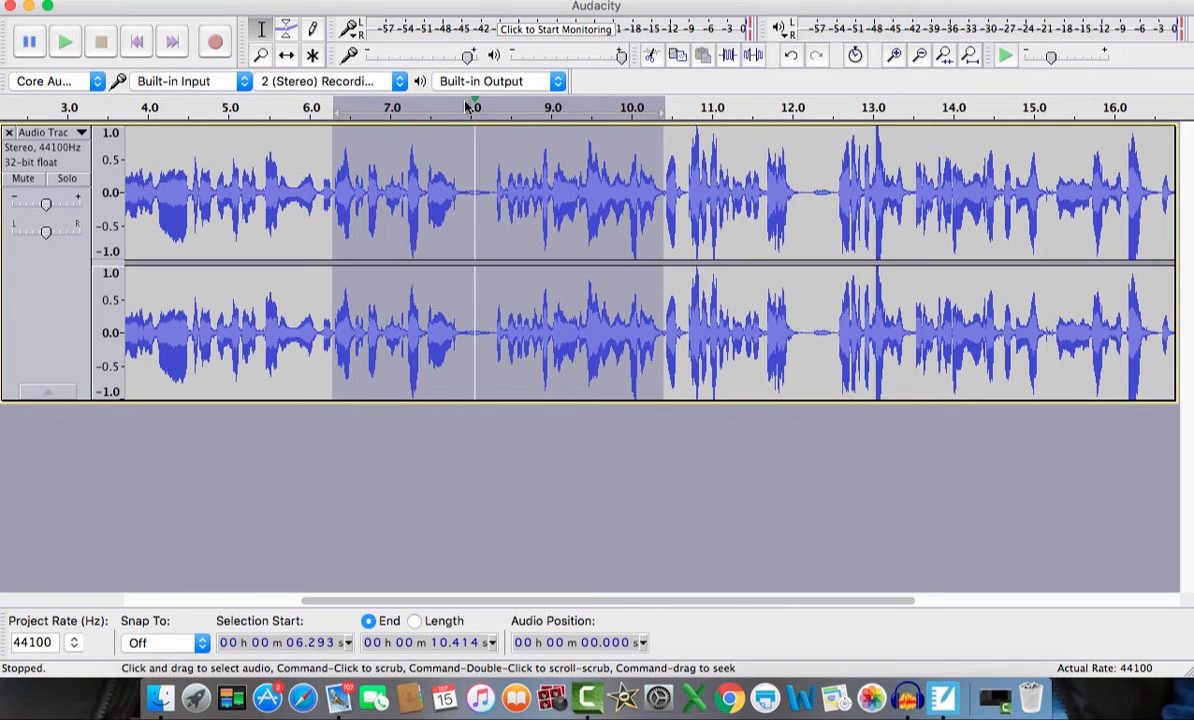
{"action": "left_click", "coordinate": [482, 0]}
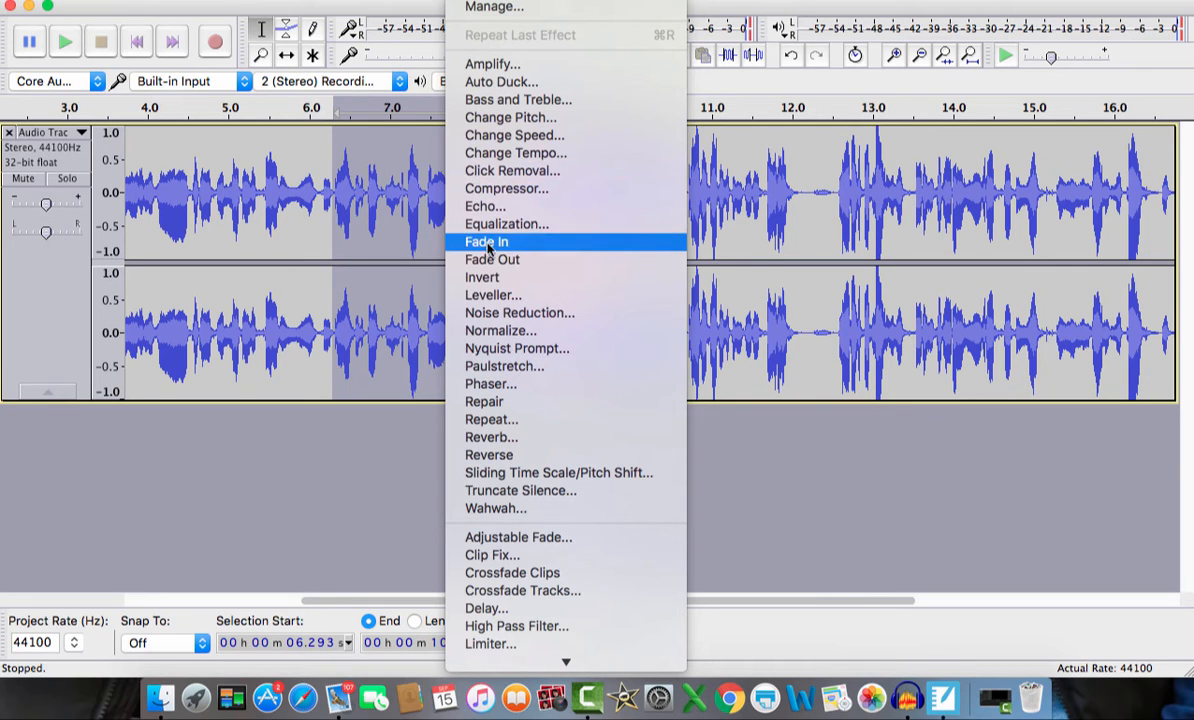
{"action": "left_click", "coordinate": [490, 207]}
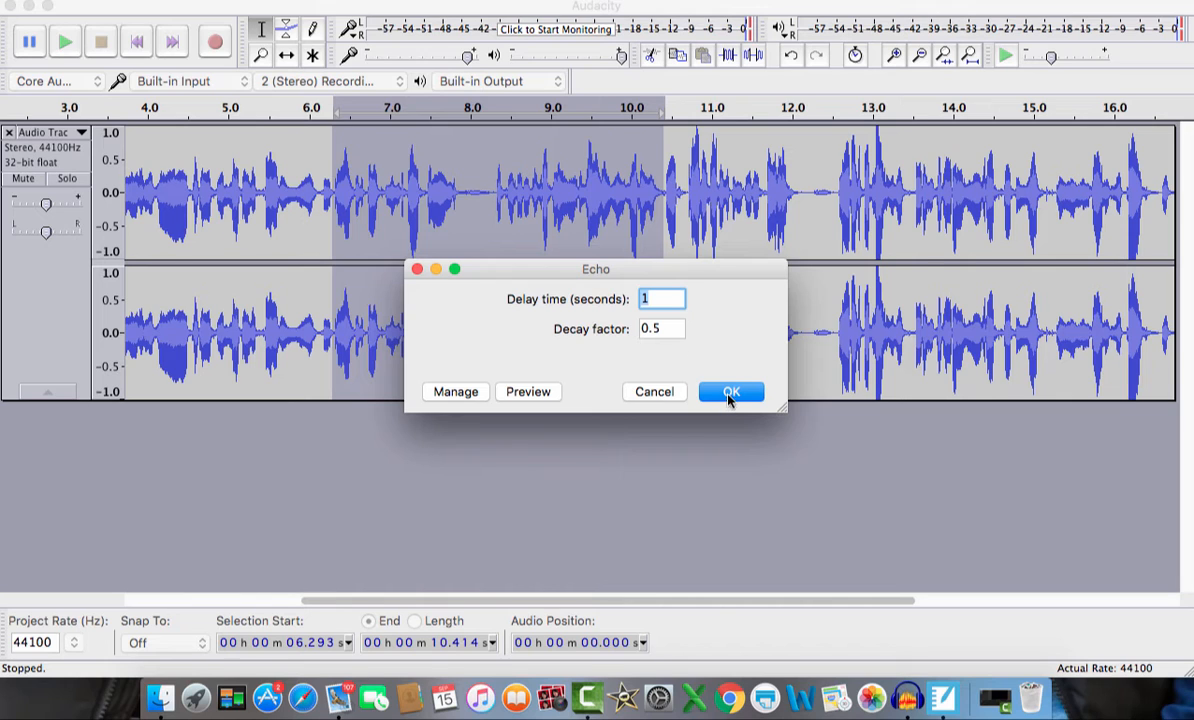
{"action": "left_click", "coordinate": [729, 393]}
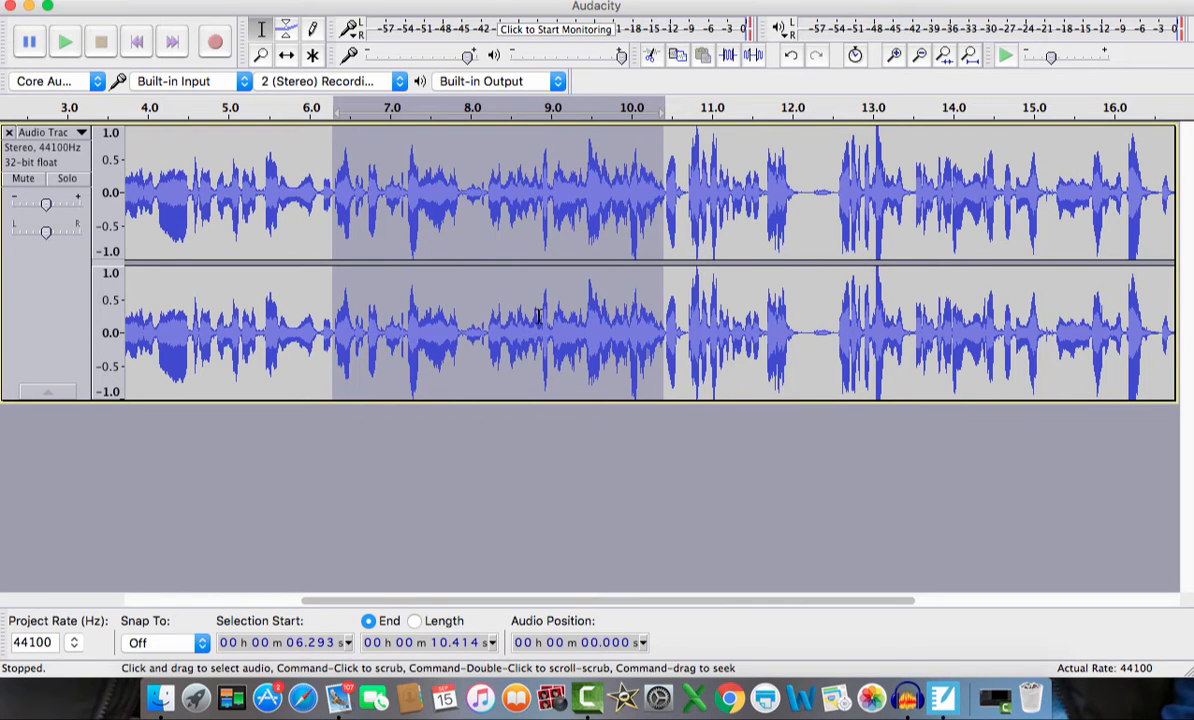
Play the track from about 5.8 s to listen to the echoed passage, stopping at around 11 s
{"action": "left_click", "coordinate": [292, 170]}
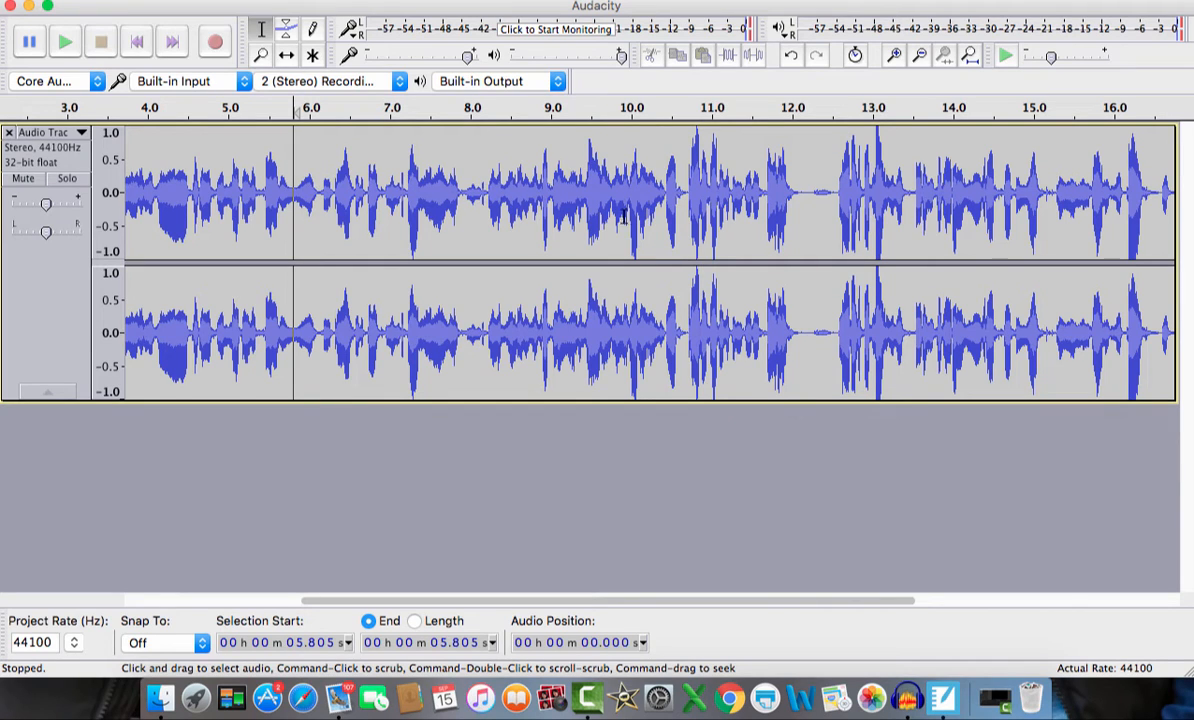
{"action": "left_click", "coordinate": [66, 43]}
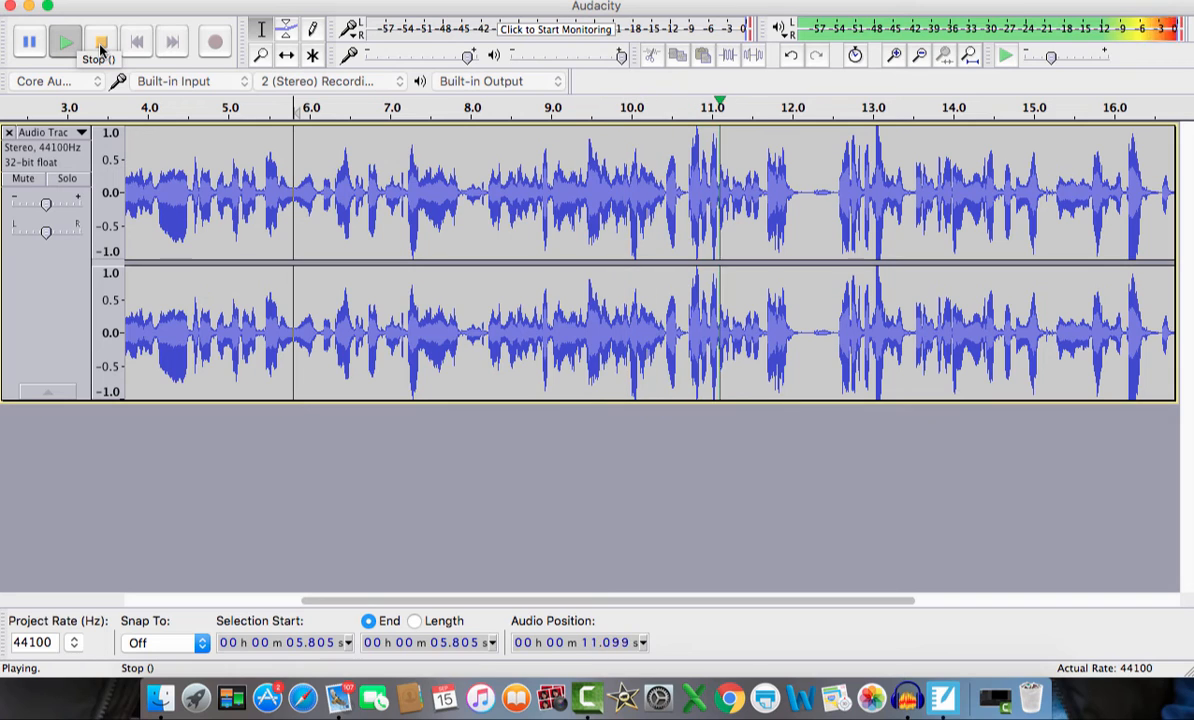
{"action": "left_click", "coordinate": [100, 43]}
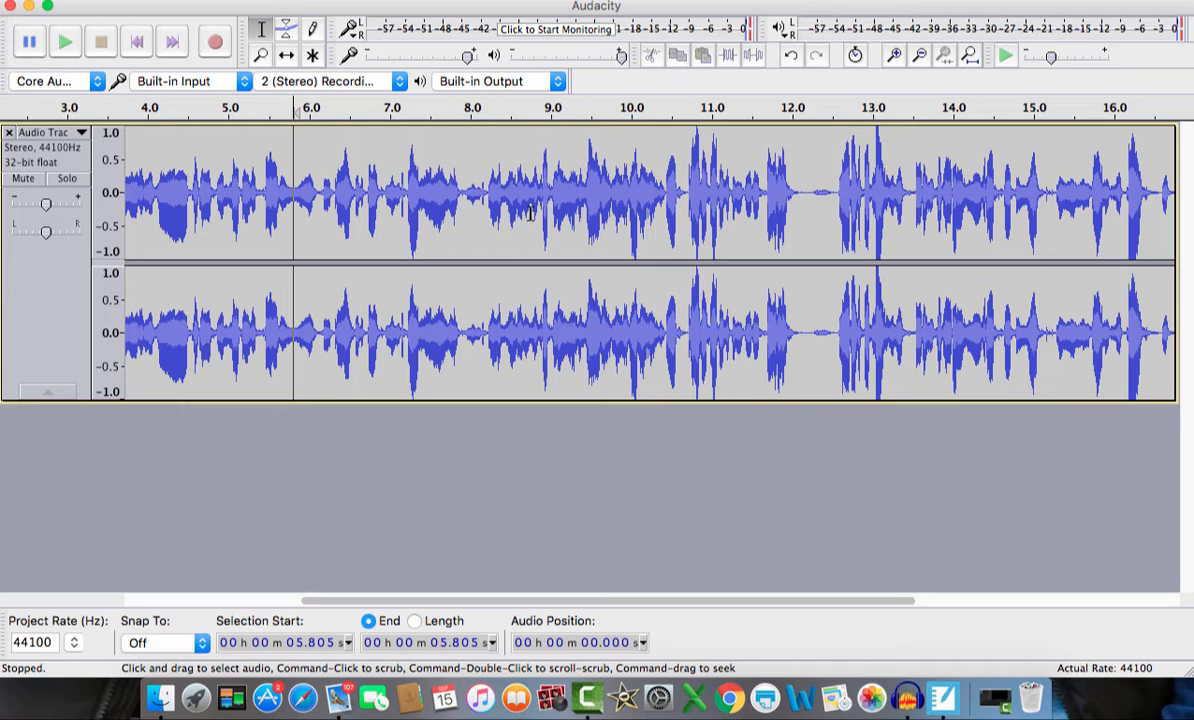
Select and play the passage from 7.047 s to 12.283 s, and shorten the selection's end to 11.680 s
{"action": "left_click", "coordinate": [392, 144]}
{"action": "left_click_drag", "start_coordinate": [392, 144], "coordinate": [813, 251]}
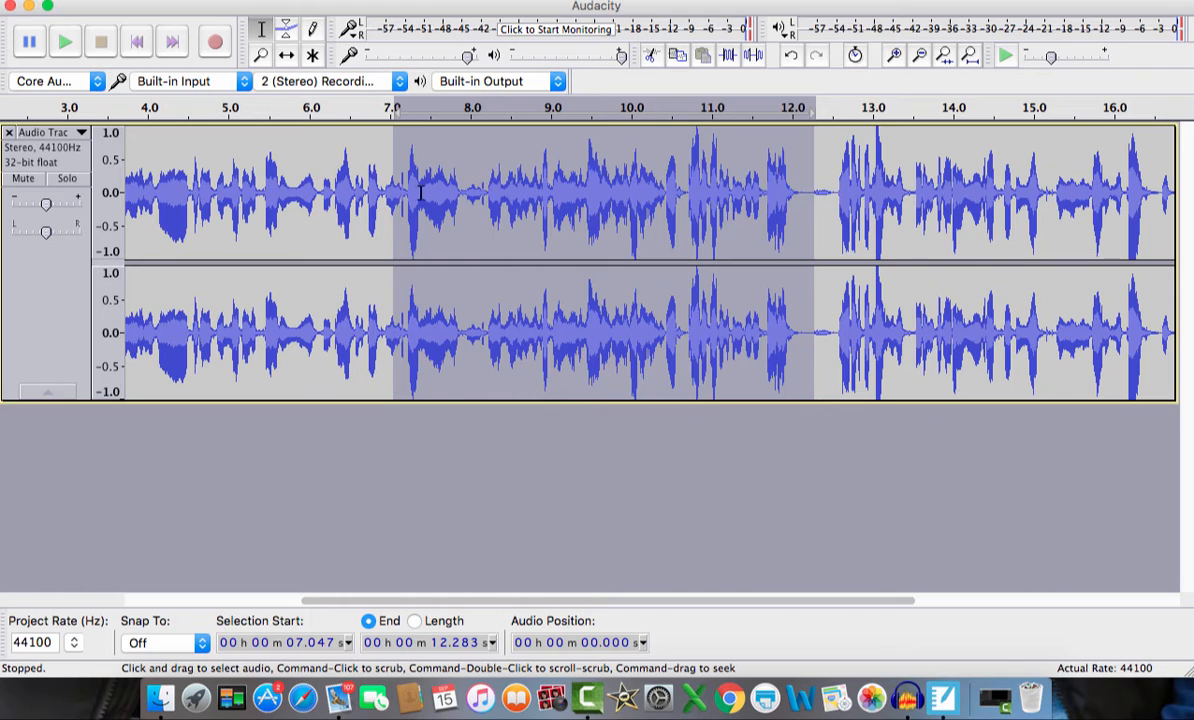
{"action": "left_click", "coordinate": [64, 44]}
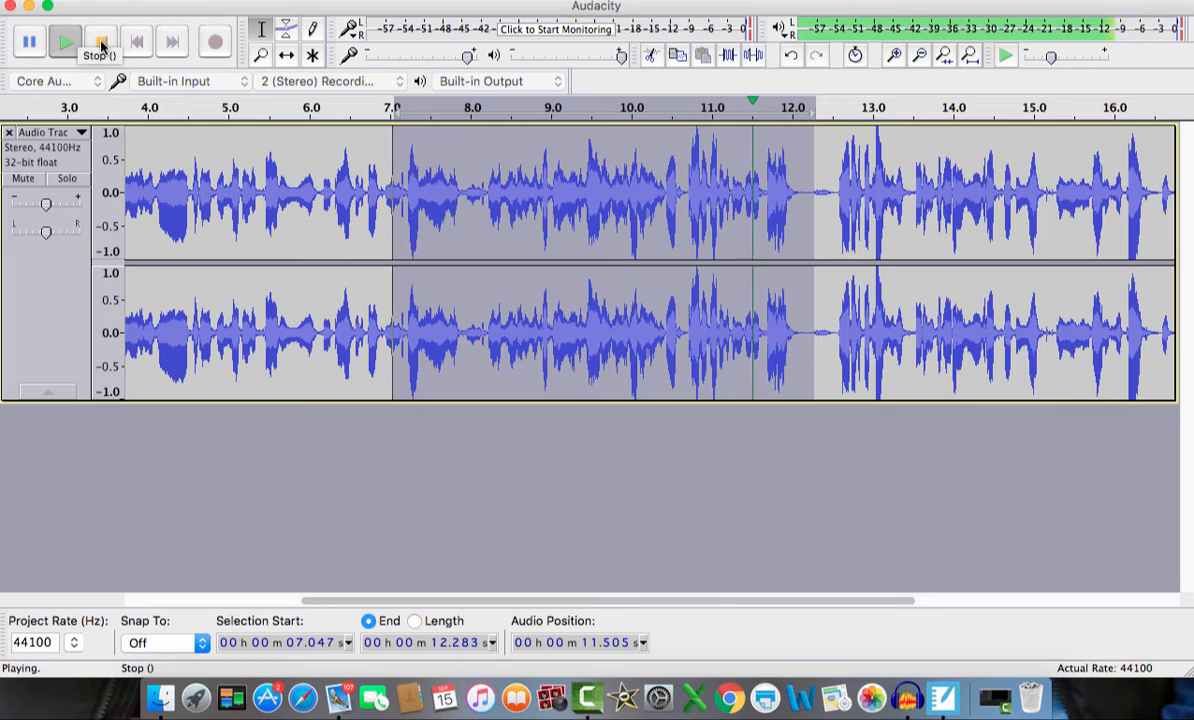
{"action": "left_click", "coordinate": [101, 43]}
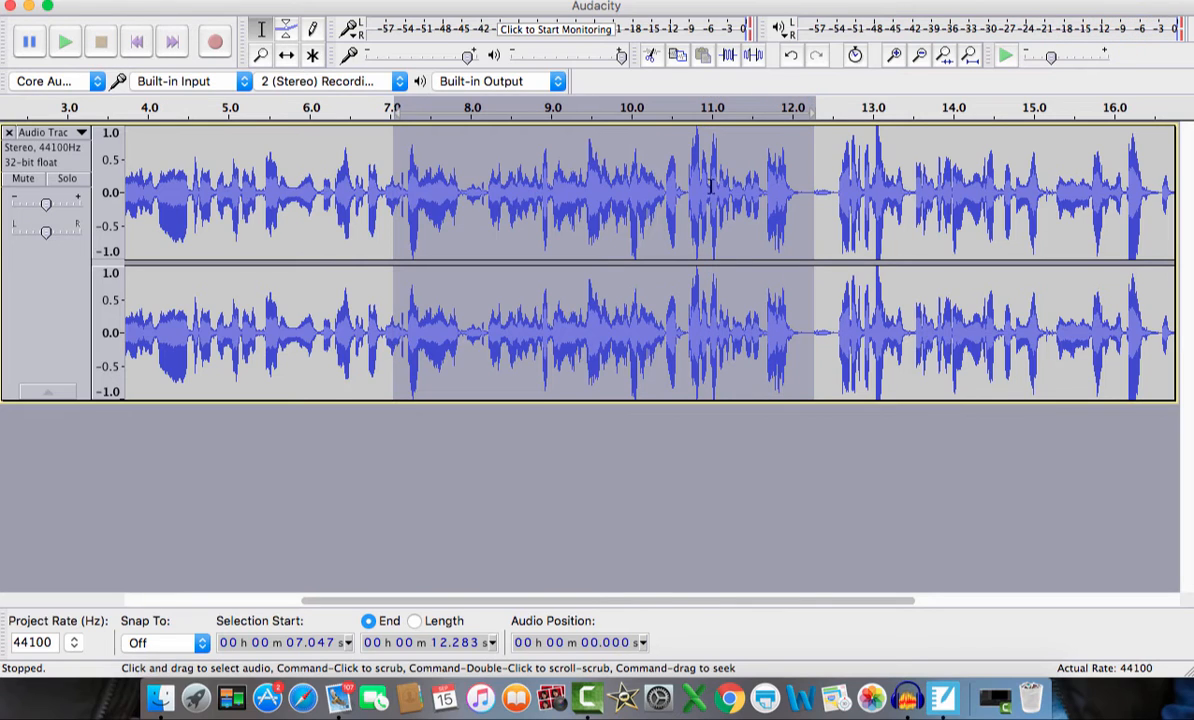
{"action": "left_click_drag", "start_coordinate": [807, 178], "coordinate": [758, 185]}
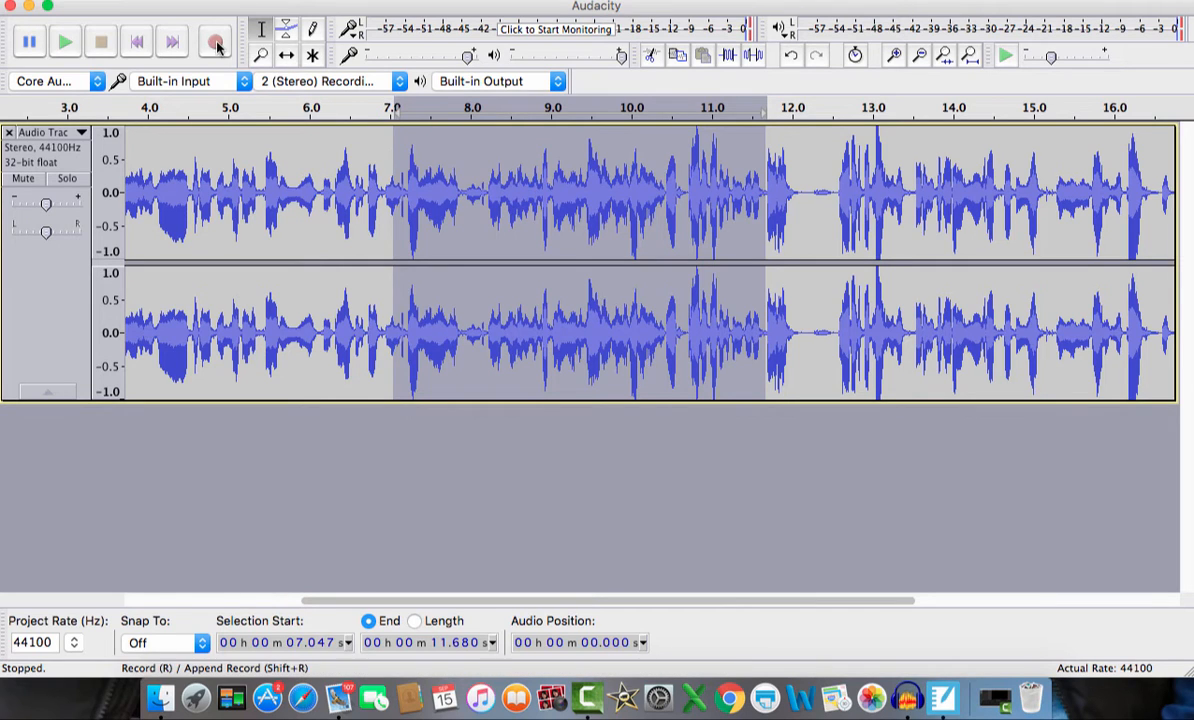
Select the passage from 7.117 s to 11.192 s, listen to it, and cut it from the track
{"action": "left_click", "coordinate": [397, 139]}
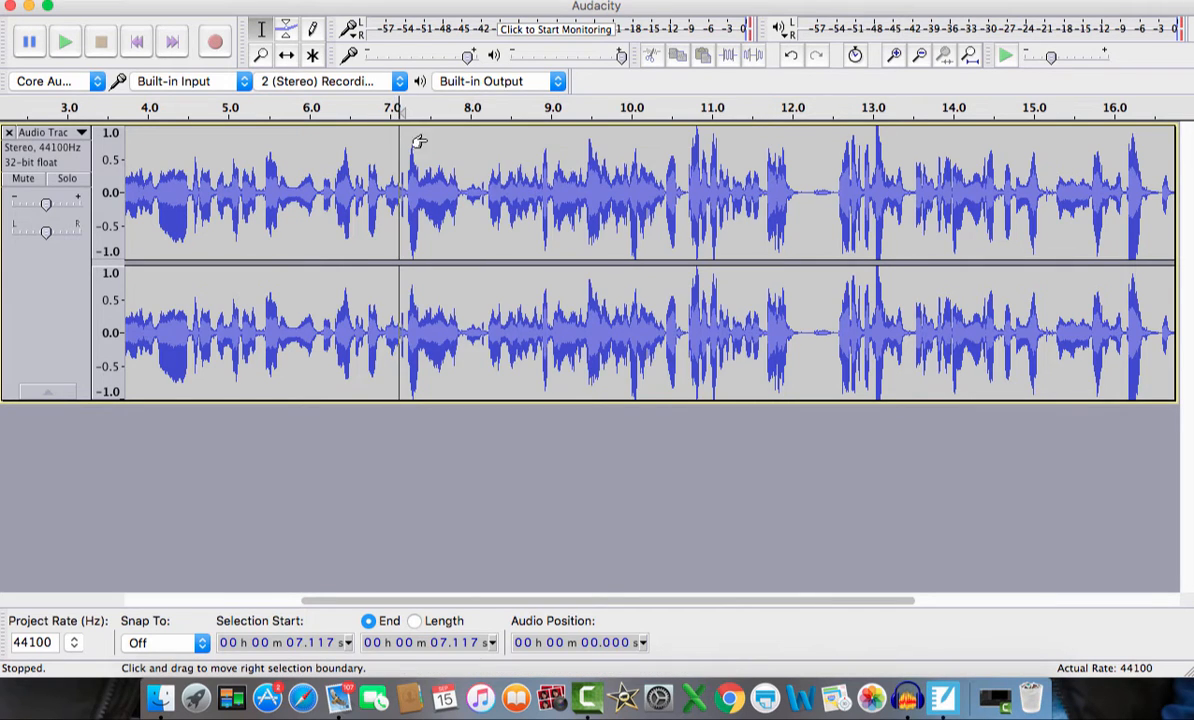
{"action": "left_click_drag", "start_coordinate": [418, 139], "coordinate": [725, 213]}
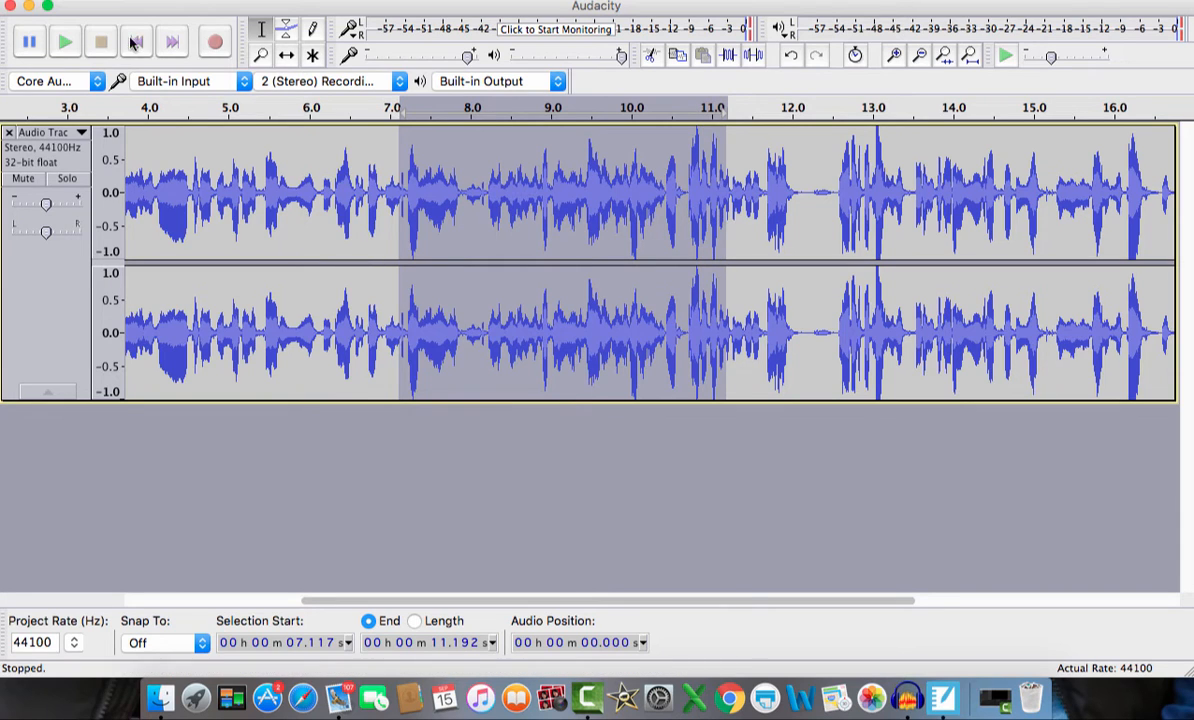
{"action": "left_click", "coordinate": [64, 42]}
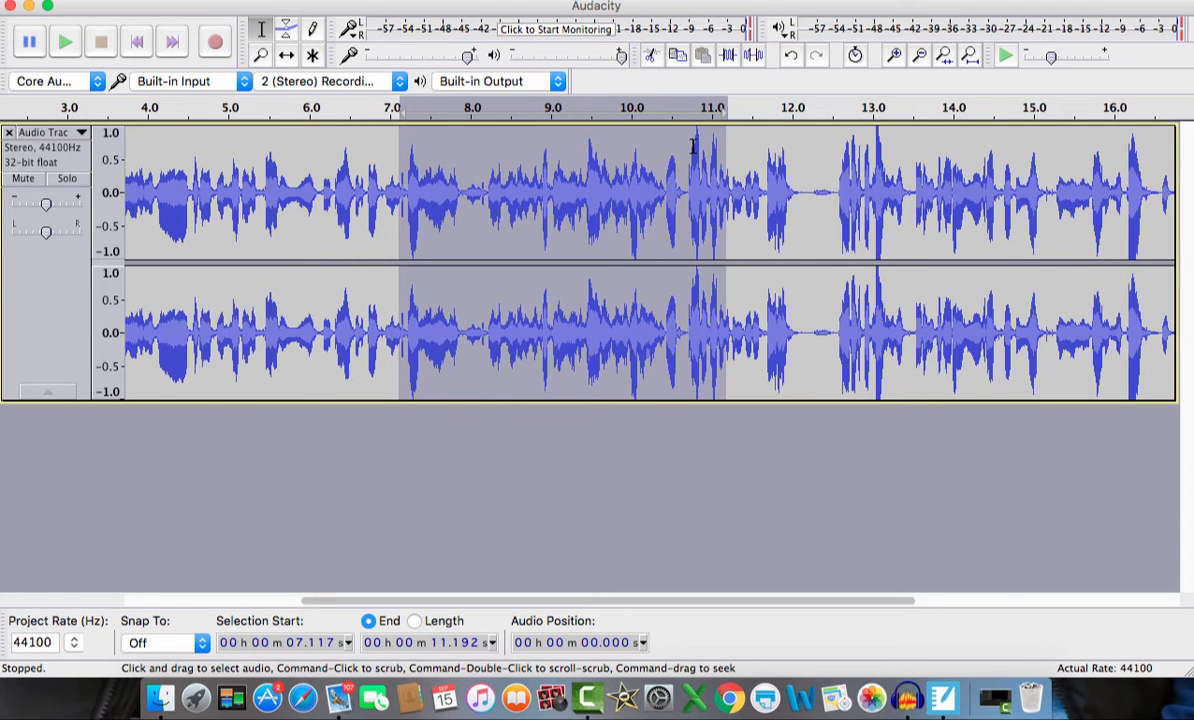
{"action": "left_click", "coordinate": [650, 56]}
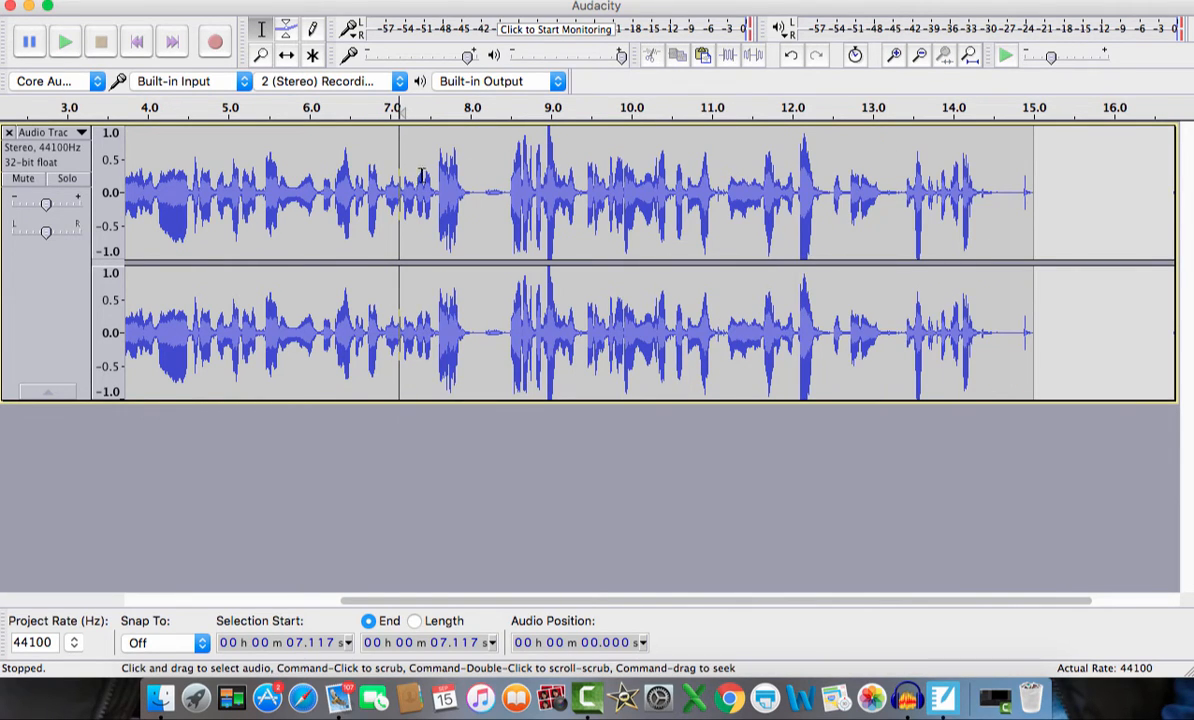
Play the section from 6.188 s to 8.371 s to check the audio around the cut
{"action": "left_click", "coordinate": [322, 153]}
{"action": "left_click_drag", "start_coordinate": [322, 153], "coordinate": [498, 172]}
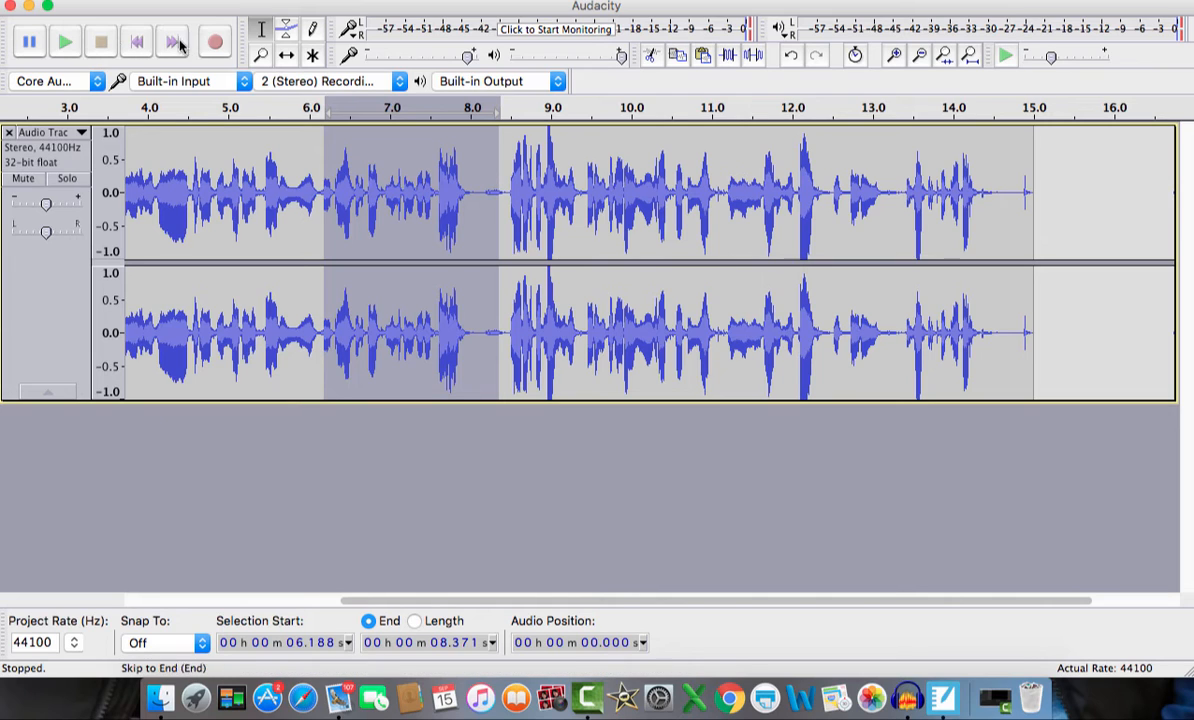
{"action": "left_click", "coordinate": [68, 41]}
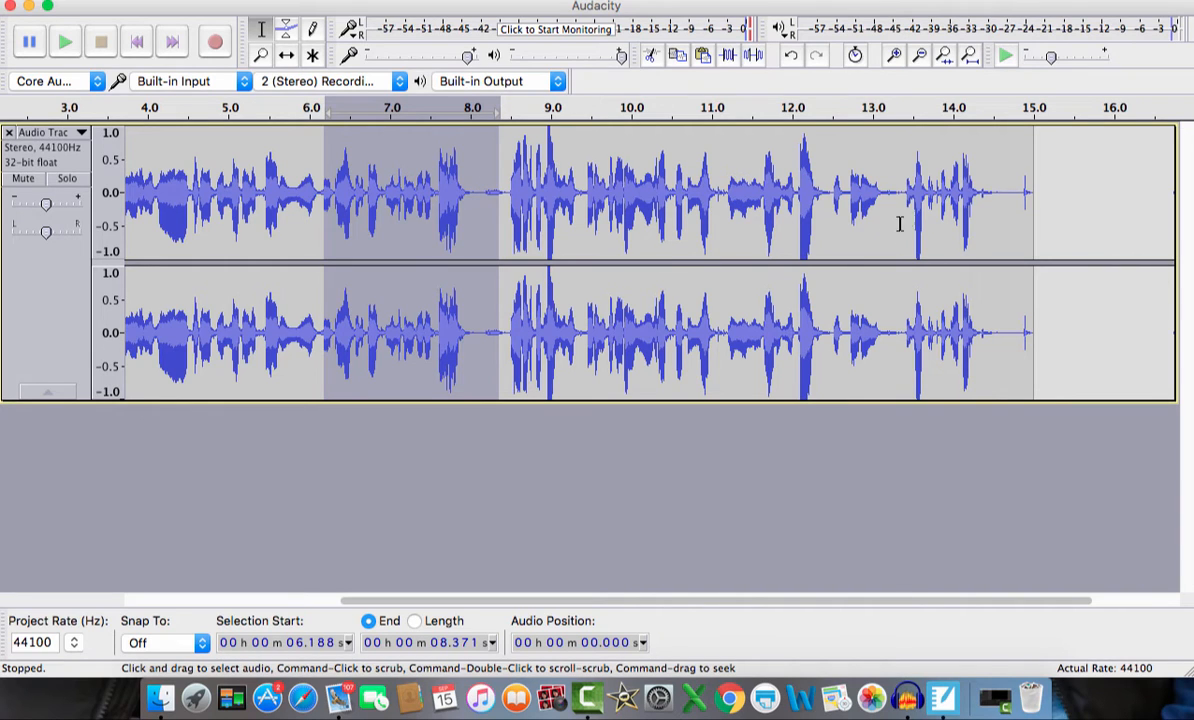
Select the closing phrase from 13.351 s to 14.501 s, listen to it, and copy it
{"action": "left_click_drag", "start_coordinate": [901, 176], "coordinate": [992, 184]}
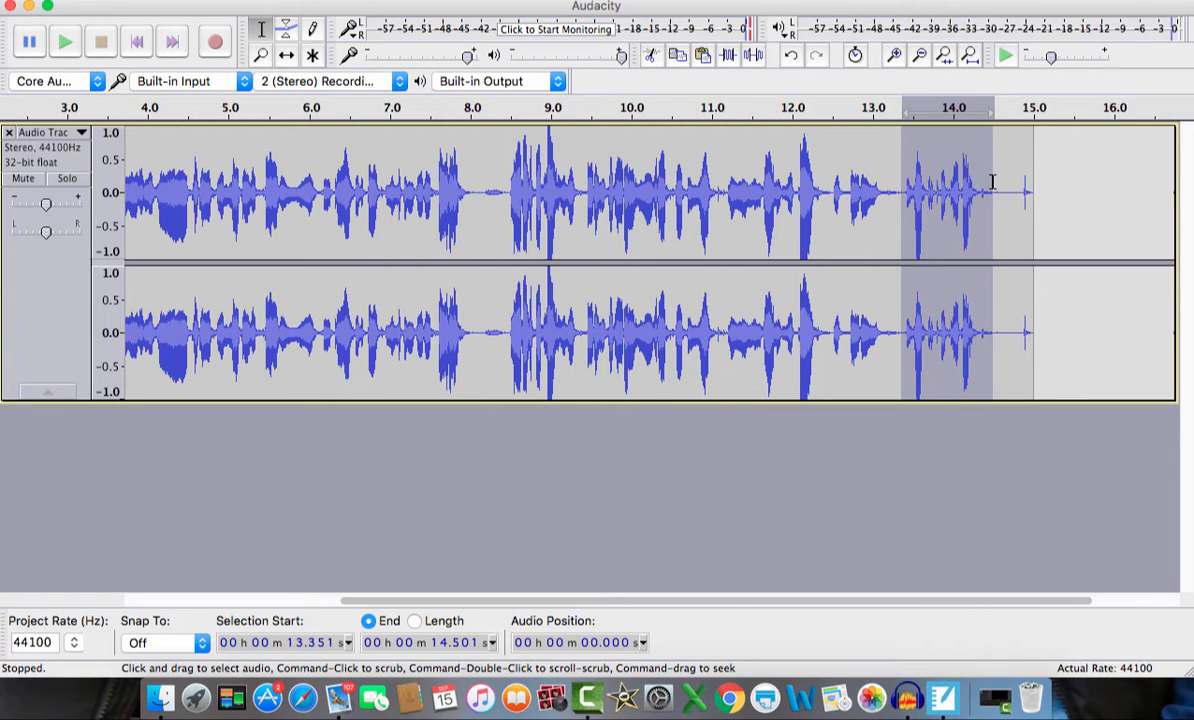
{"action": "left_click", "coordinate": [65, 44]}
{"action": "left_click", "coordinate": [676, 58]}
Replace the first 0.940 s of the track with the copied phrase
{"action": "left_click_drag", "start_coordinate": [421, 256], "coordinate": [126, 258]}
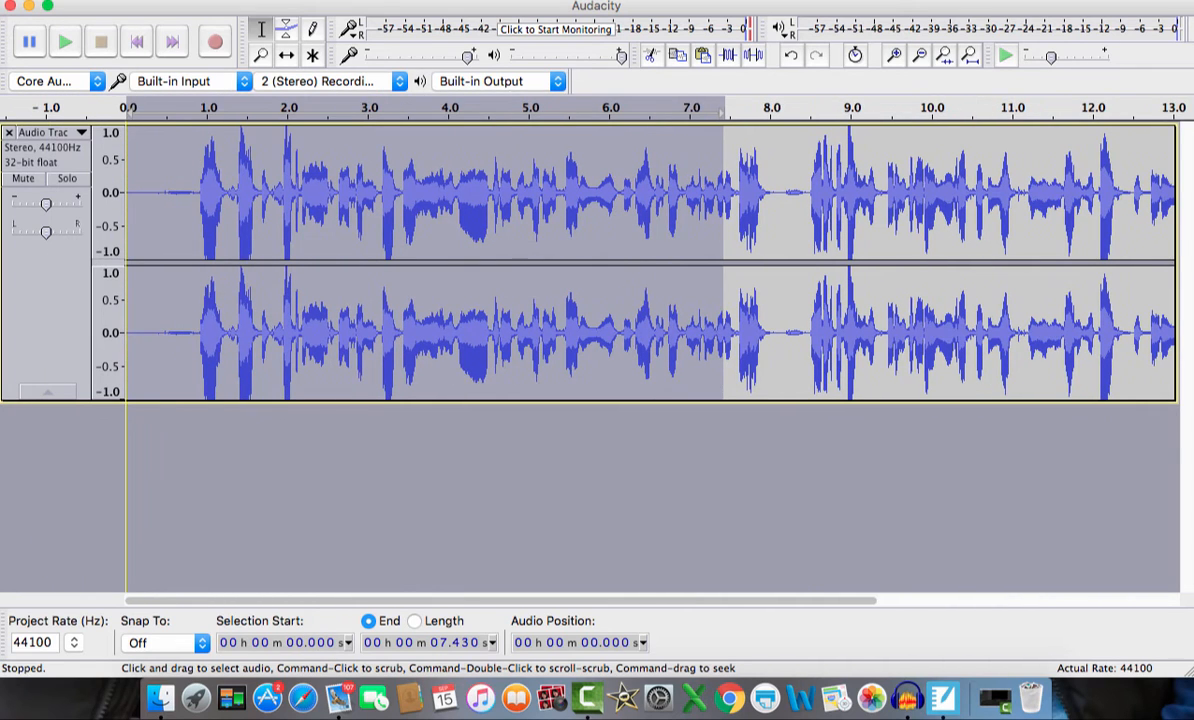
{"action": "left_click", "coordinate": [202, 195]}
{"action": "left_click_drag", "start_coordinate": [193, 196], "coordinate": [111, 198]}
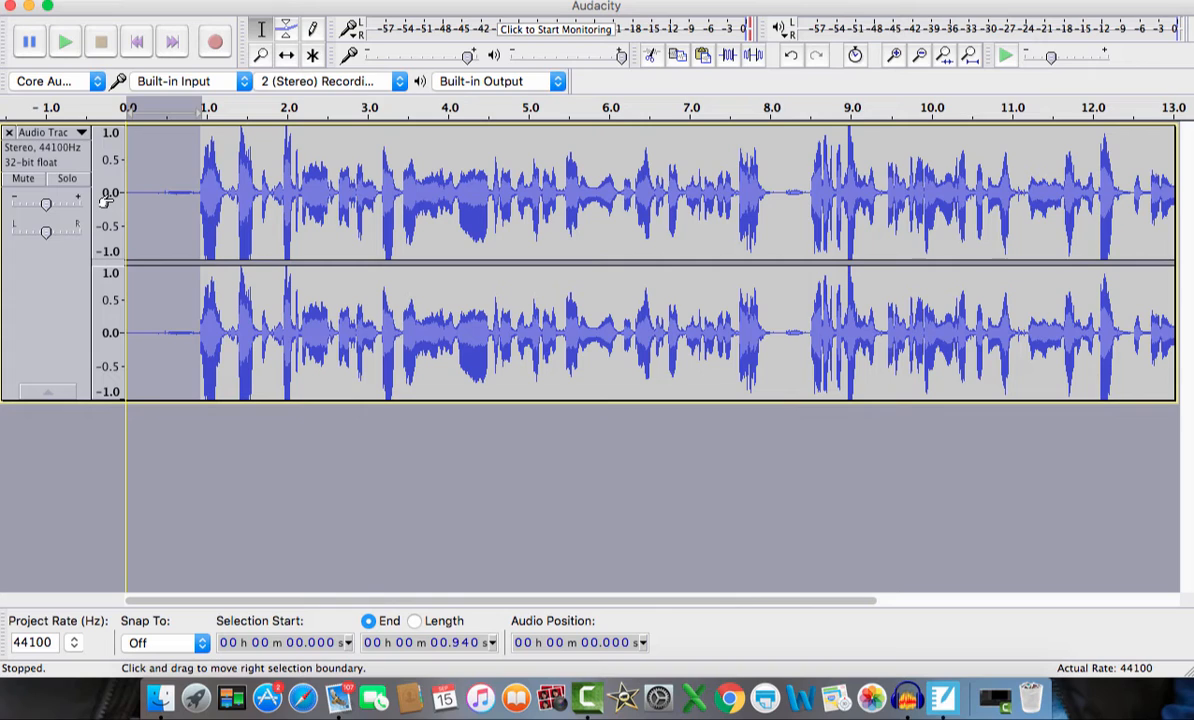
{"action": "left_click", "coordinate": [704, 60]}
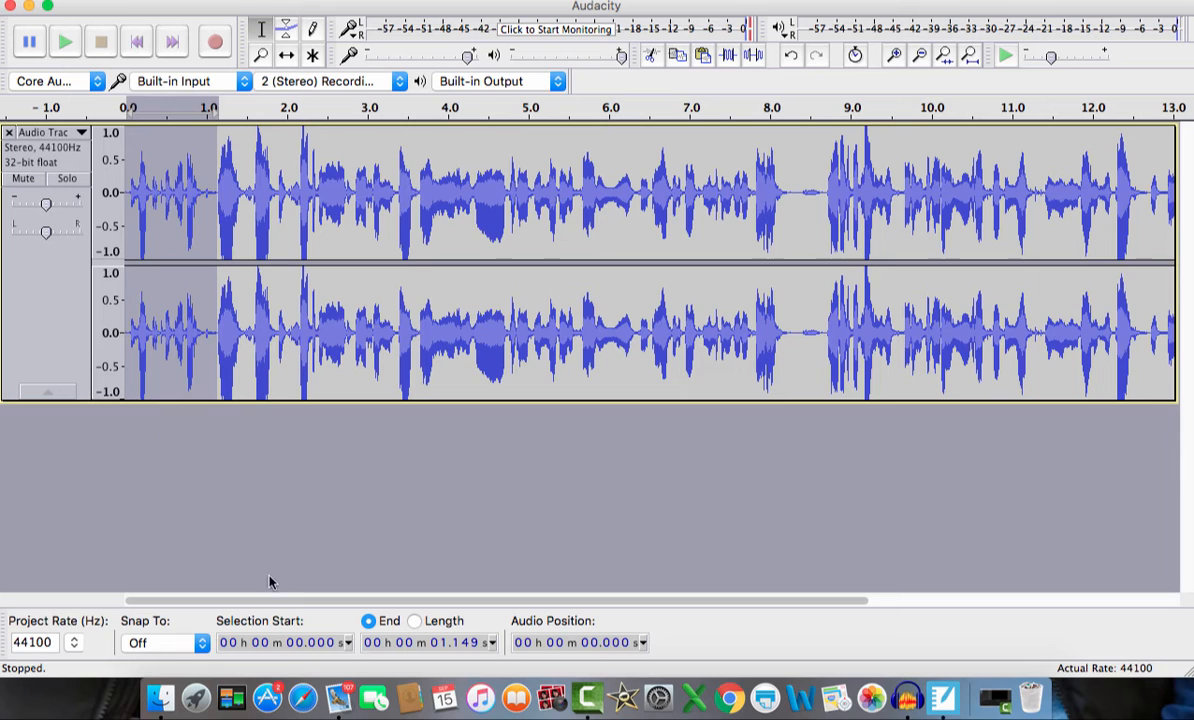
Look over the rest of the track and play it from 0.058 s to check the pasted opening phrase
{"action": "left_click_drag", "start_coordinate": [344, 603], "coordinate": [622, 638]}
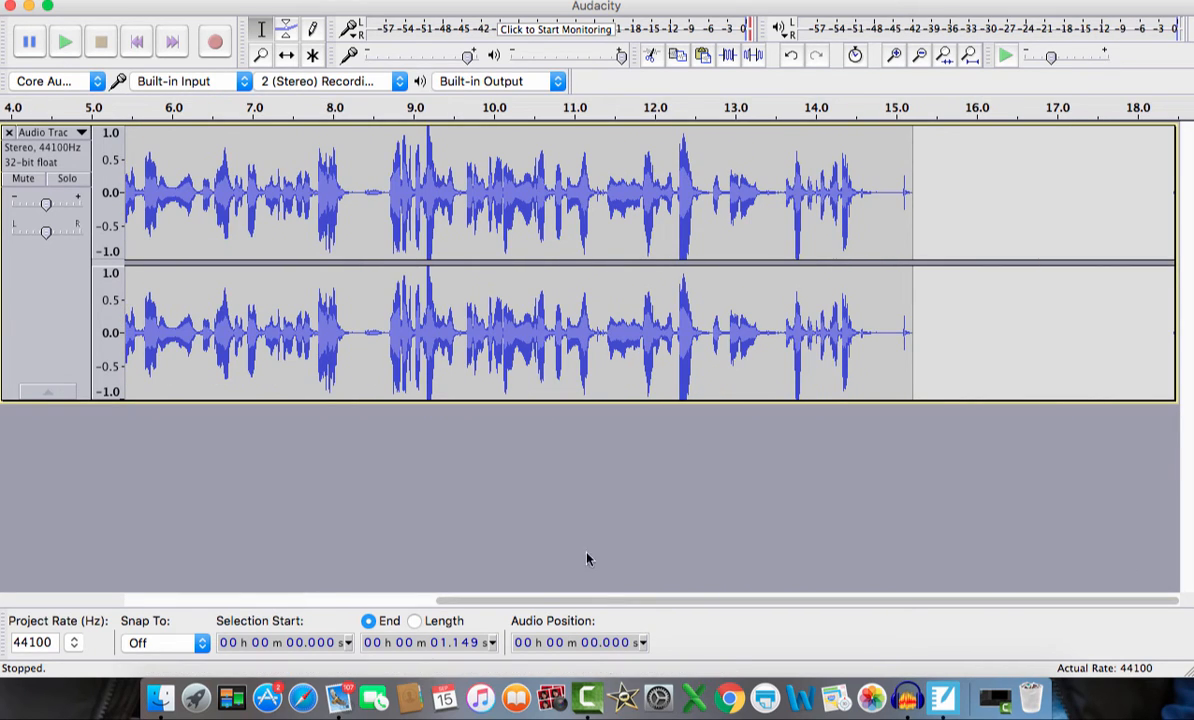
{"action": "left_click_drag", "start_coordinate": [440, 602], "coordinate": [184, 599]}
{"action": "left_click", "coordinate": [140, 226]}
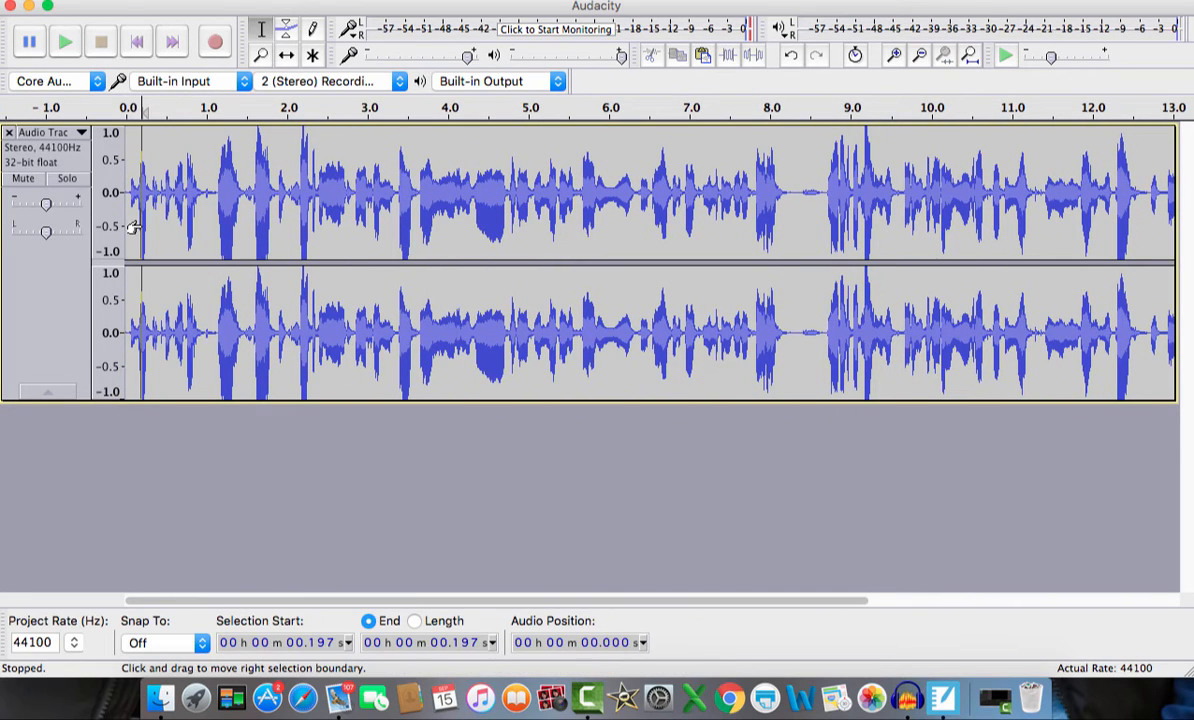
{"action": "left_click", "coordinate": [124, 218]}
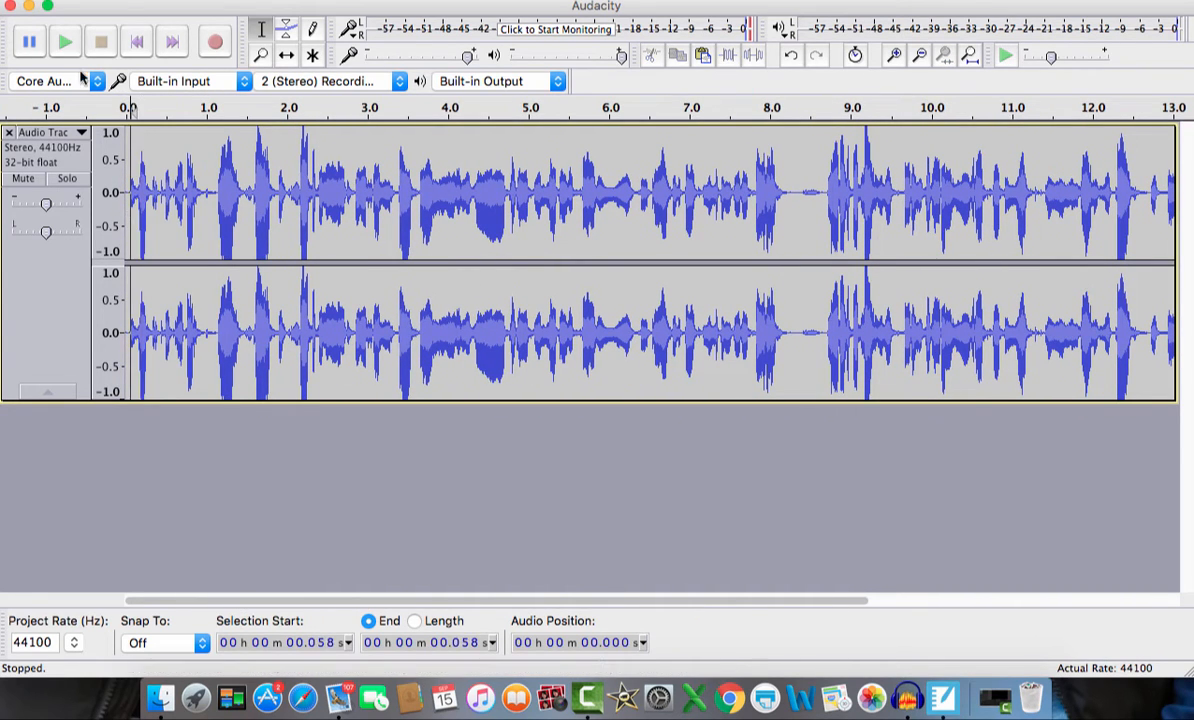
{"action": "left_click", "coordinate": [64, 44]}
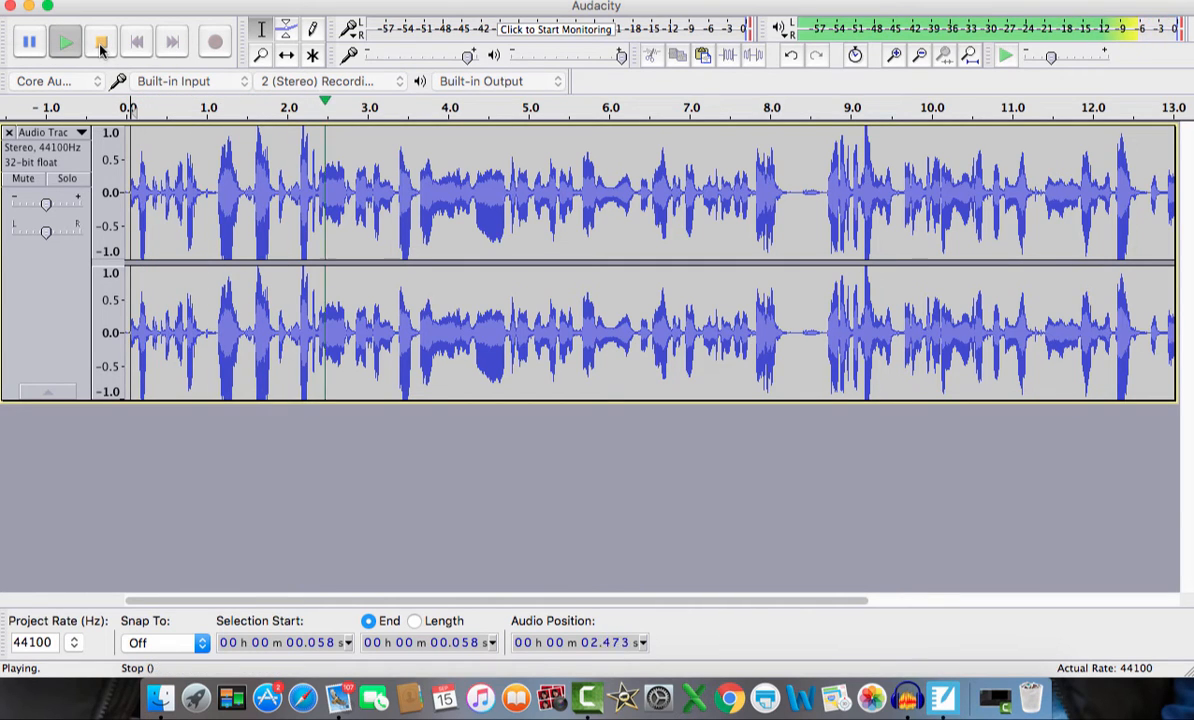
{"action": "left_click", "coordinate": [101, 43]}
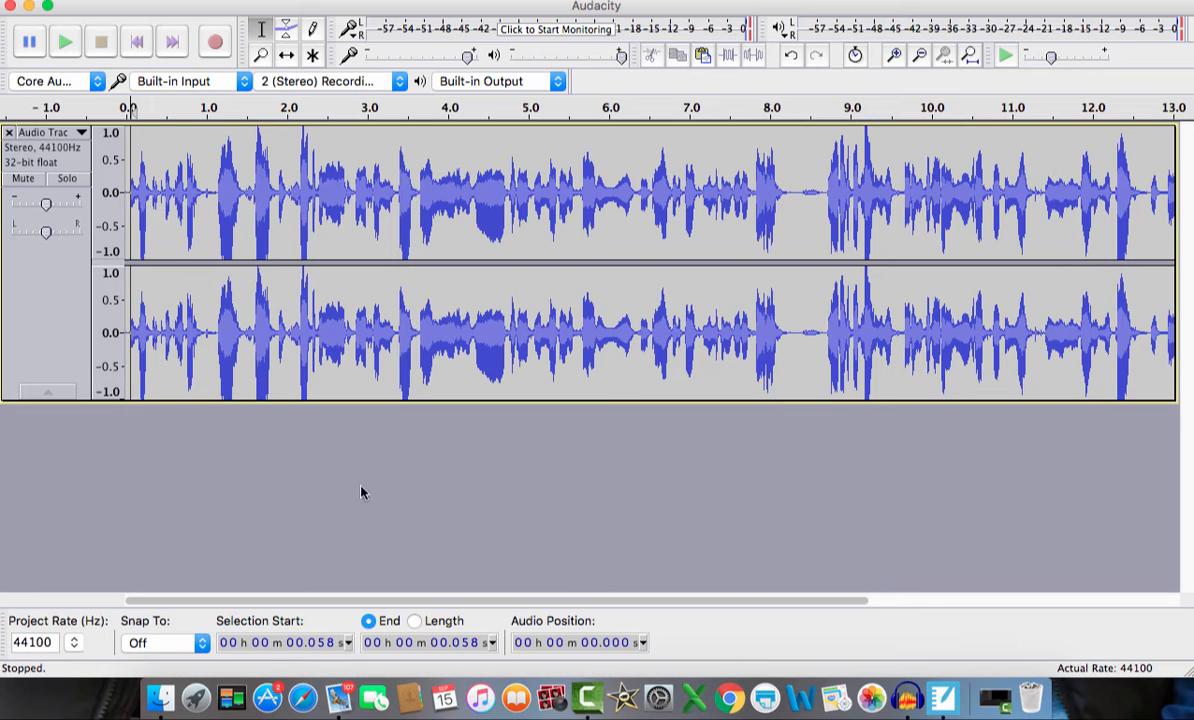
{"action": "left_click", "coordinate": [727, 701]}
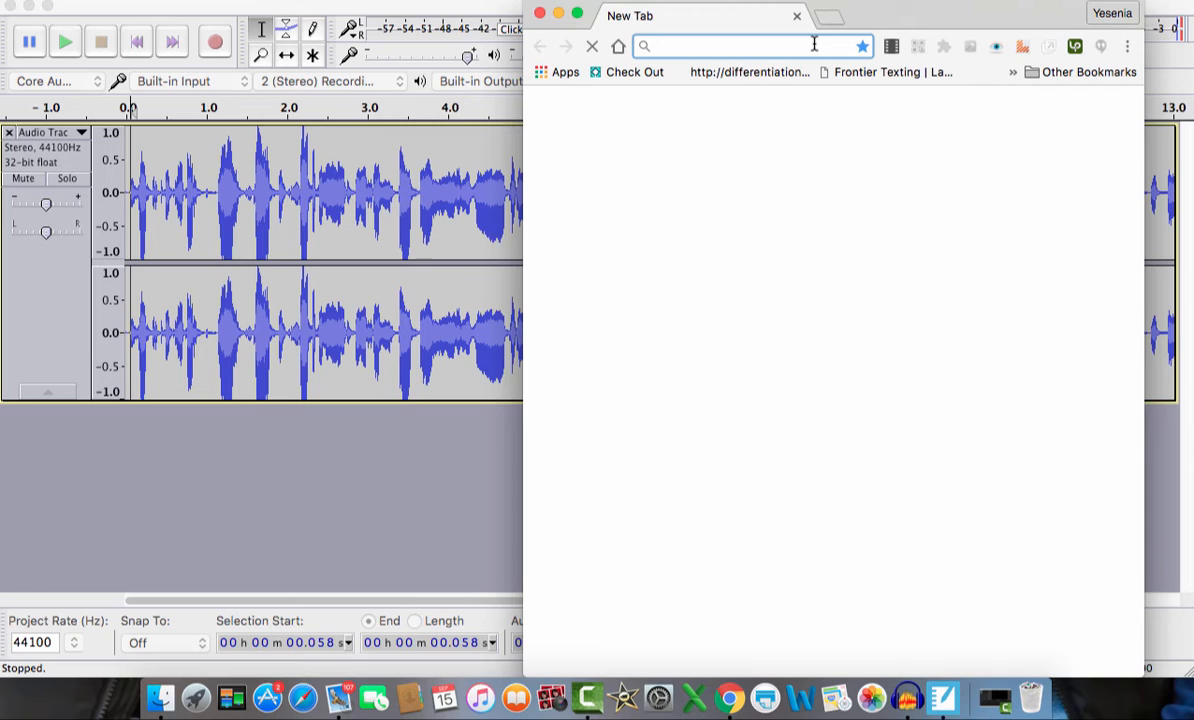
{"action": "left_click", "coordinate": [830, 17]}
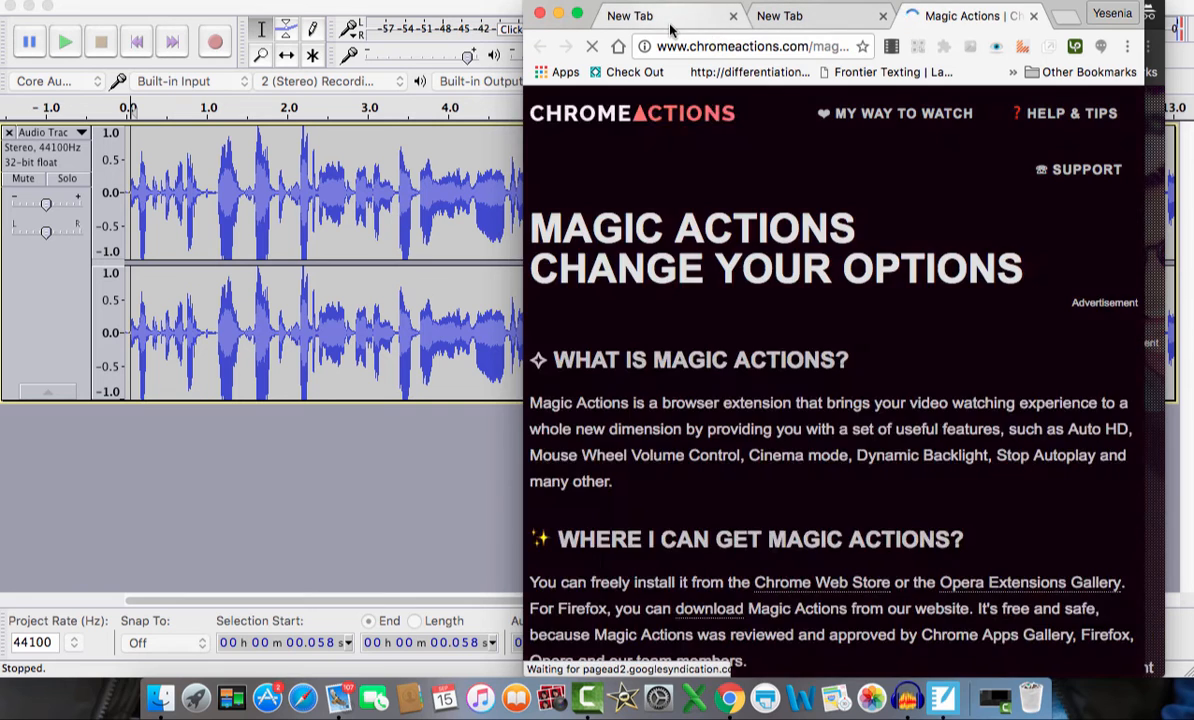
{"action": "left_click", "coordinate": [670, 28]}
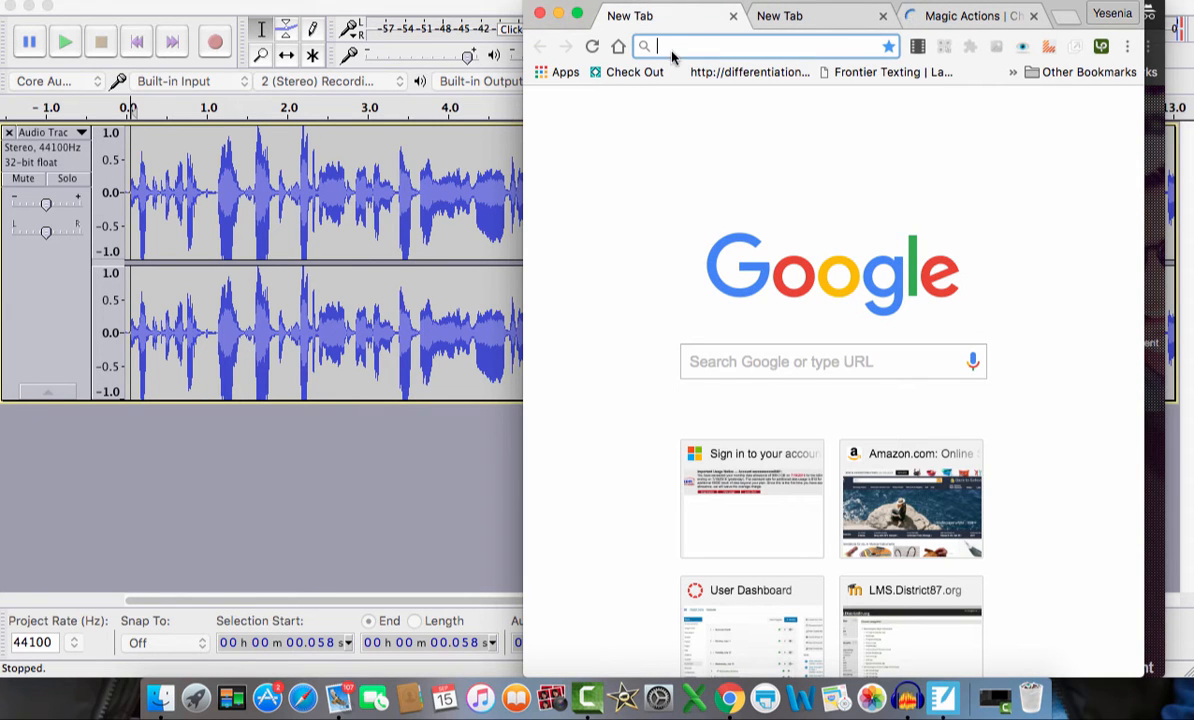
{"action": "type", "text": "youtube."}
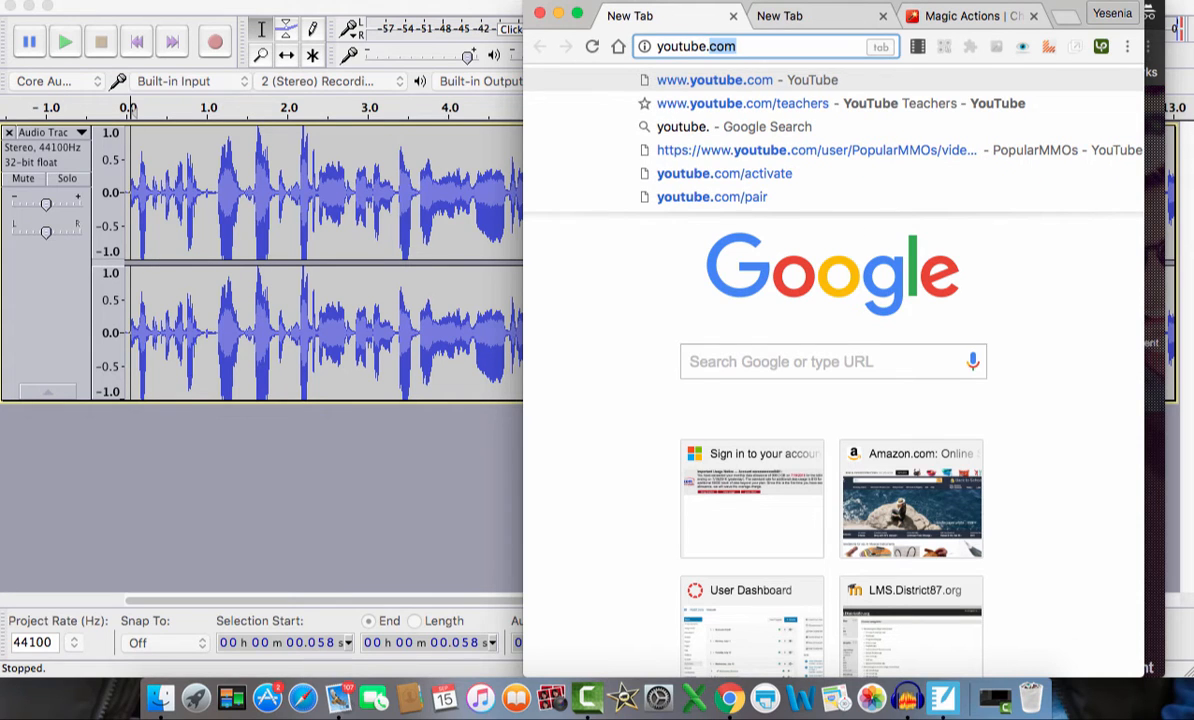
{"action": "type", "text": "t"}
{"action": "key", "text": "BackSpace"}
{"action": "key", "text": "BackSpace"}
{"action": "key", "text": "BackSpace"}
{"action": "type", "text": "to m"}
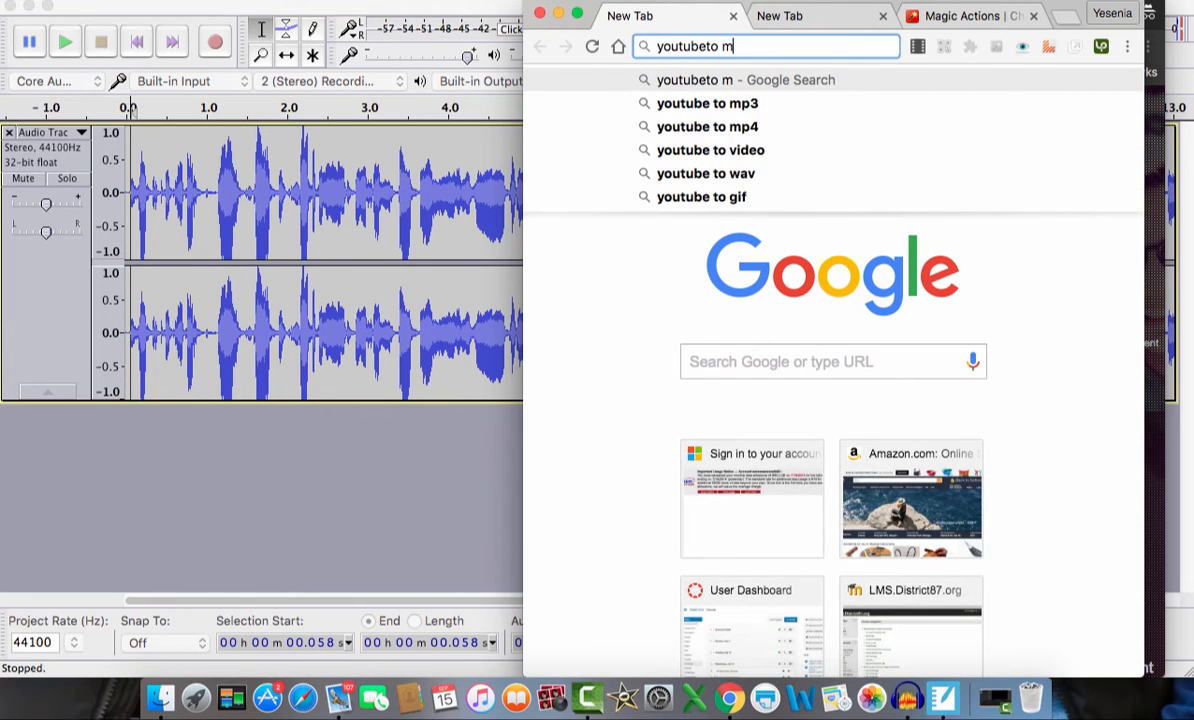
{"action": "key", "text": "BackSpace"}
{"action": "key", "text": "BackSpace"}
{"action": "type", "text": "mp"}
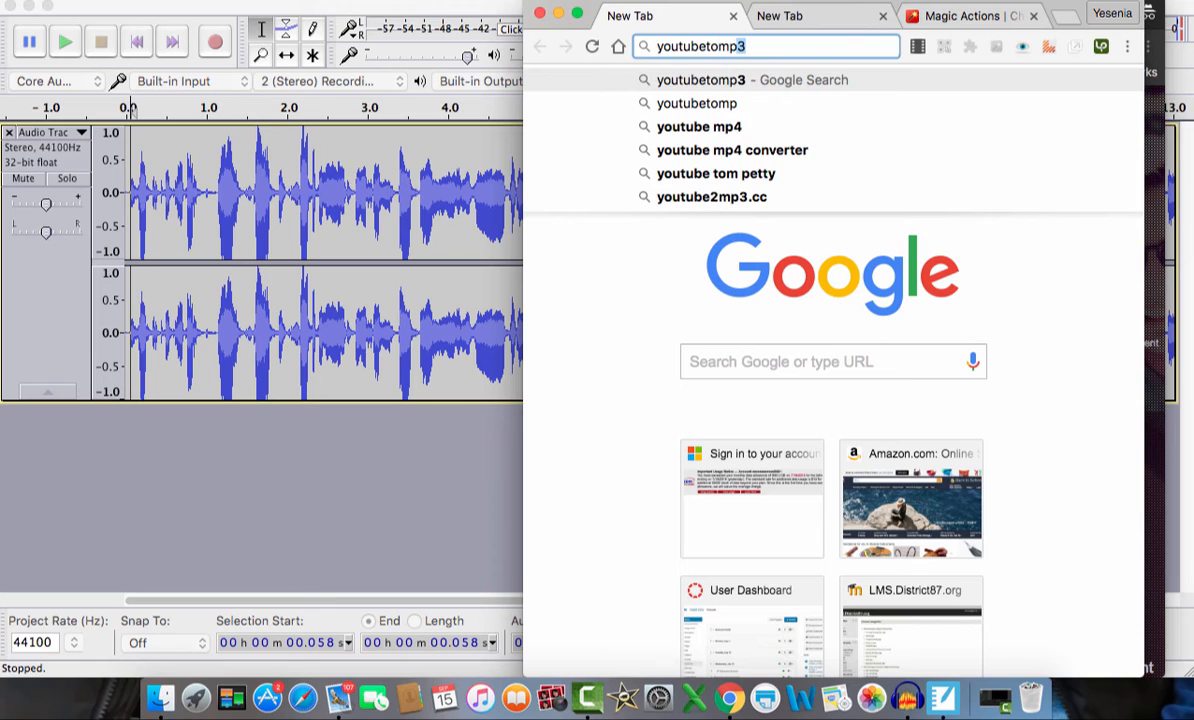
{"action": "type", "text": "3"}
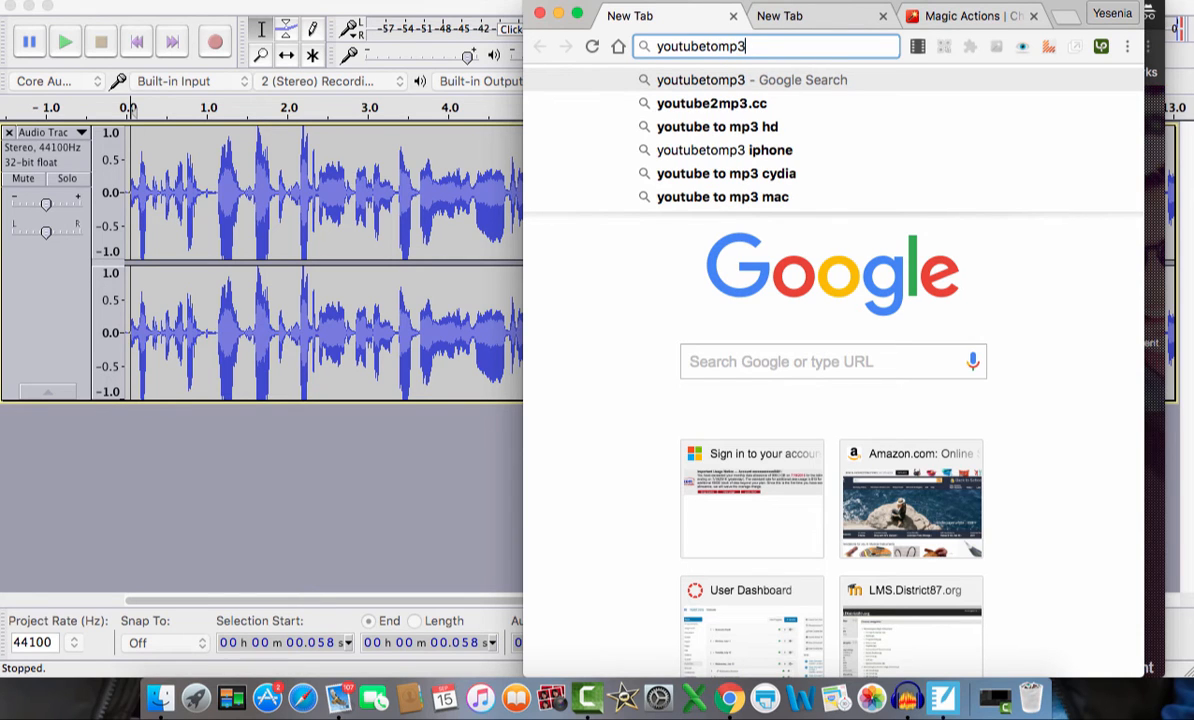
{"action": "key", "text": "Return"}
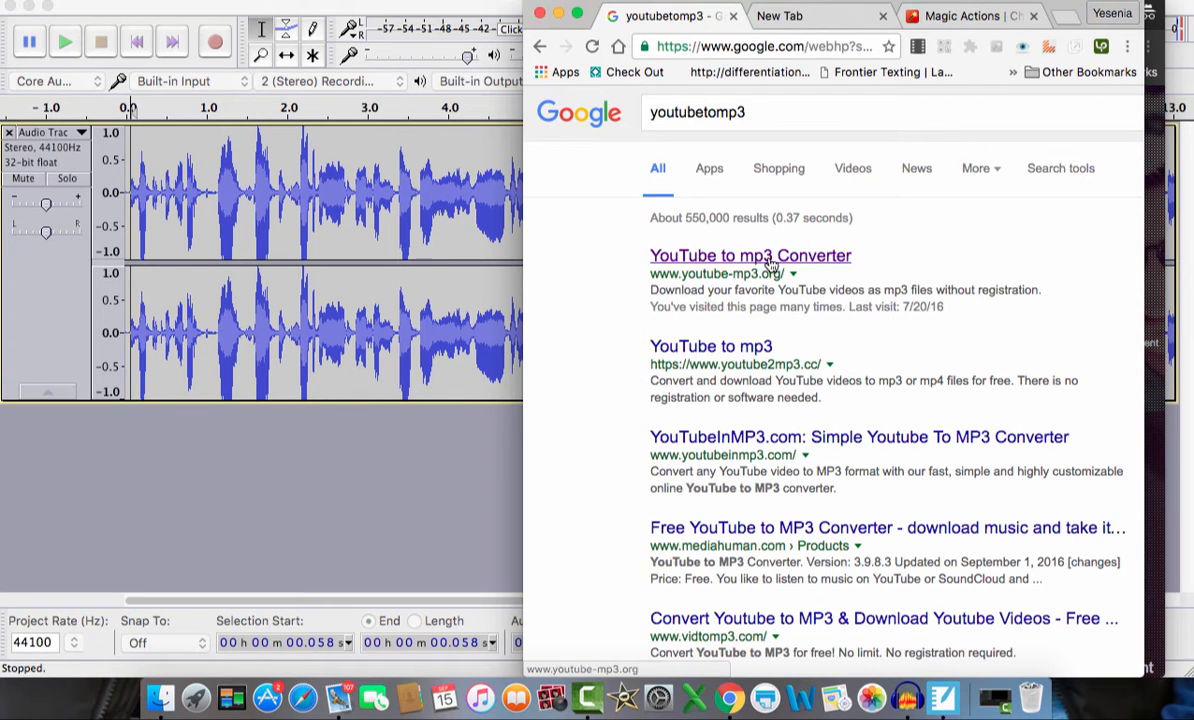
{"action": "left_click", "coordinate": [738, 258]}
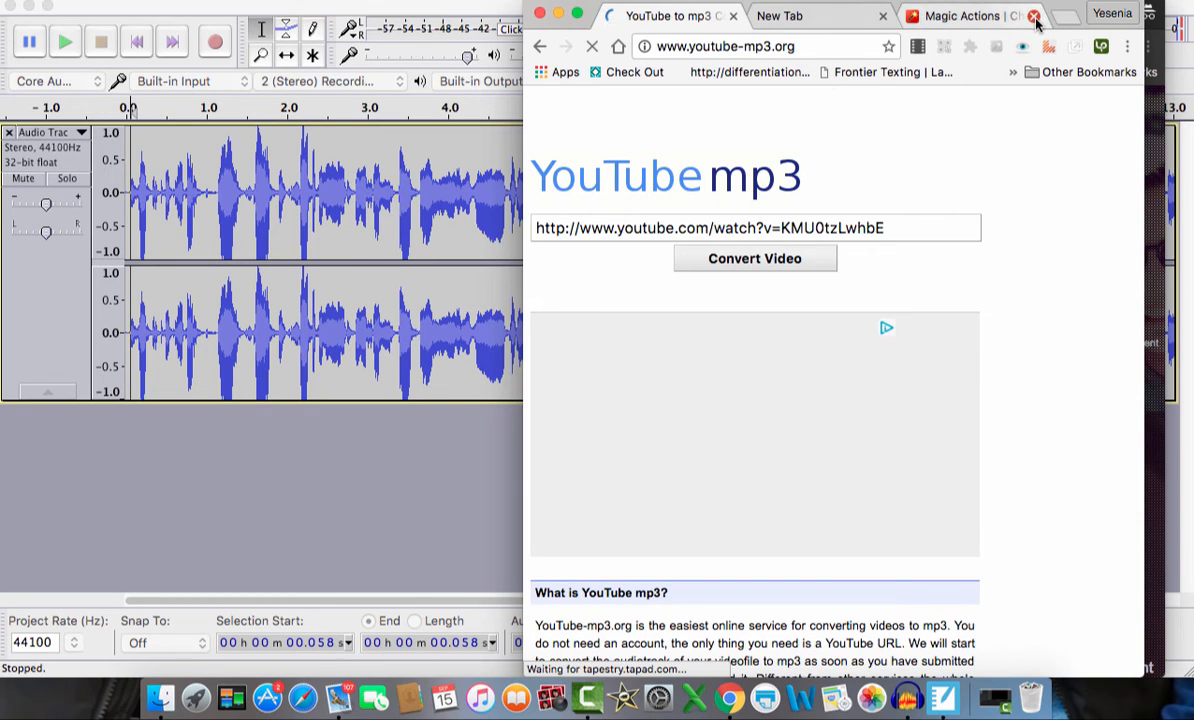
Close the Magic Actions page and load youtube.com in the spare new tab
{"action": "left_click", "coordinate": [1034, 17]}
{"action": "left_click", "coordinate": [880, 20]}
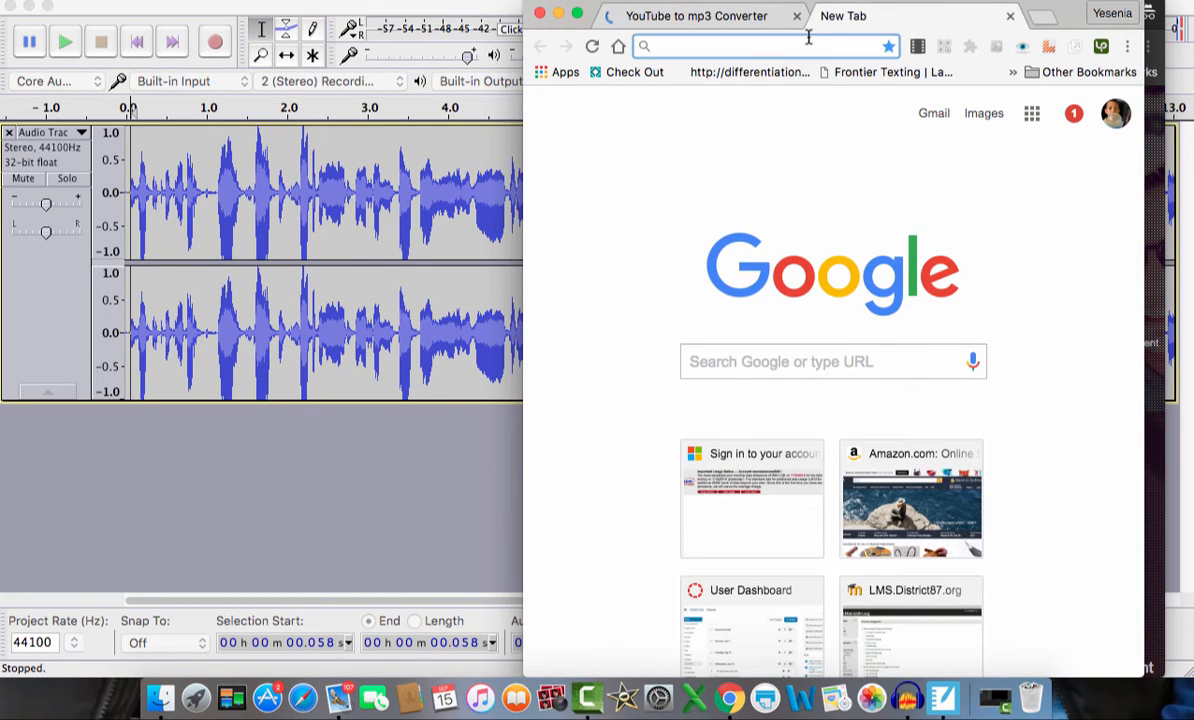
{"action": "type", "text": "youtube.com"}
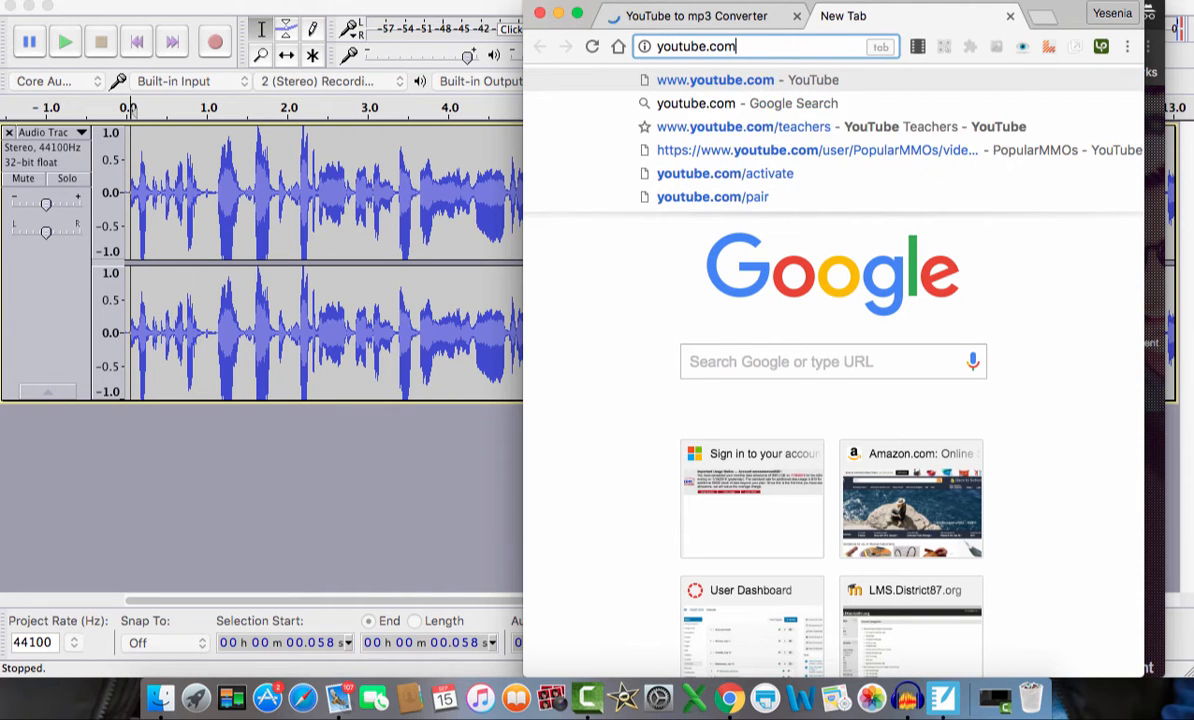
{"action": "key", "text": "Return"}
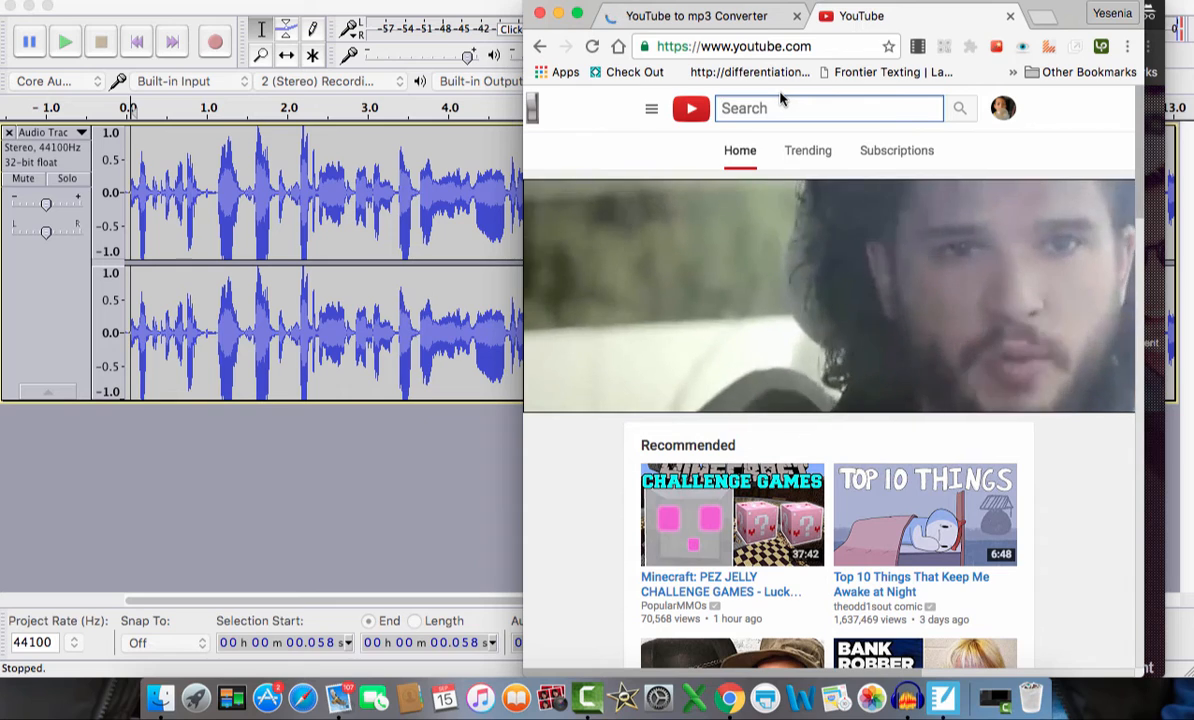
Search YouTube for "homework song by bryant oden", open "Funny Song #6: The Homework Song" and pause it
{"action": "type", "text": "homw"}
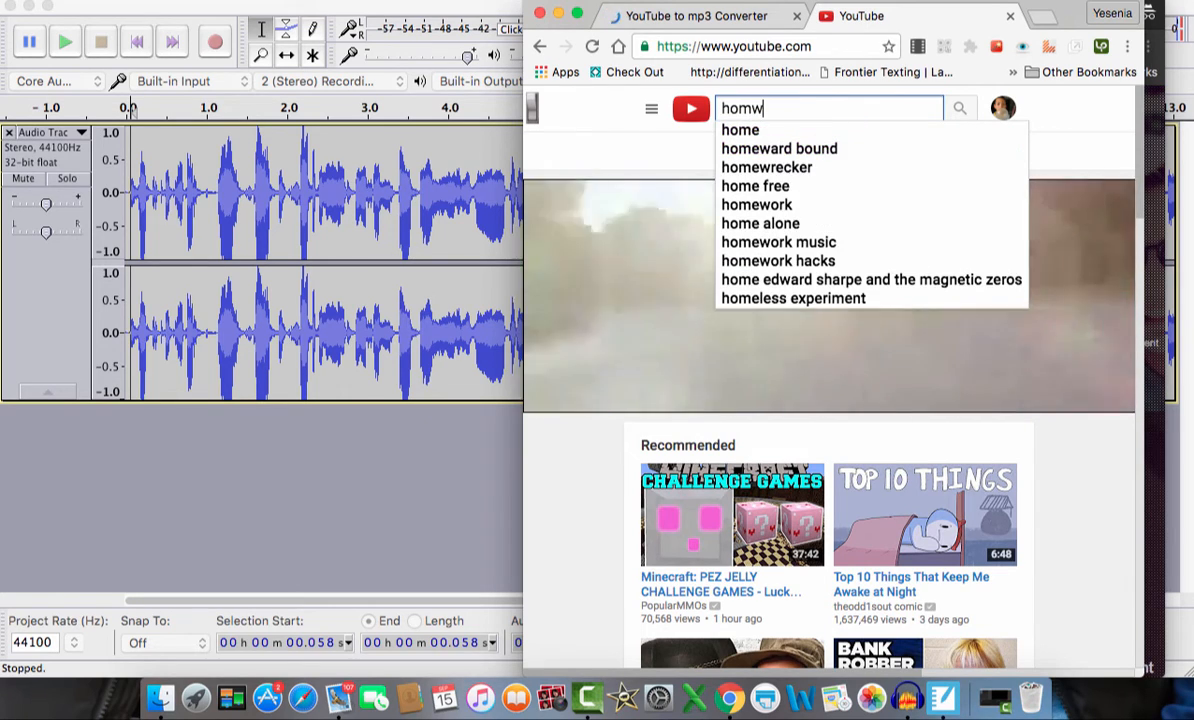
{"action": "key", "text": "BackSpace"}
{"action": "type", "text": "ework"}
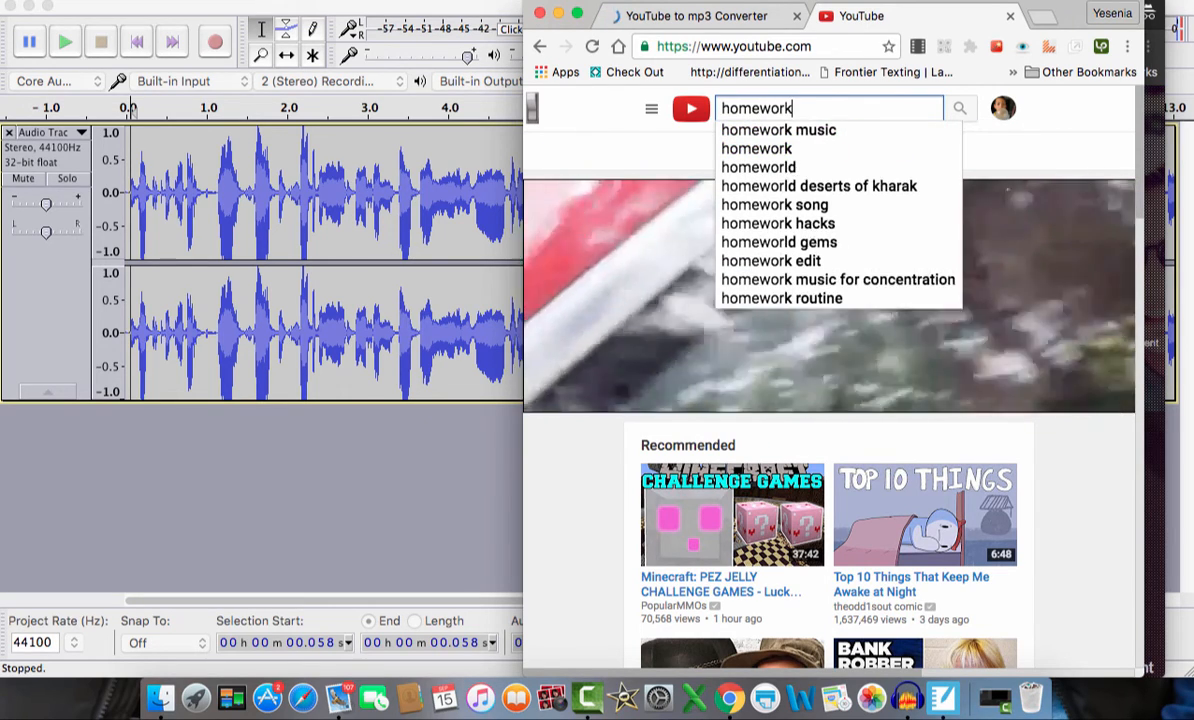
{"action": "type", "text": " song "}
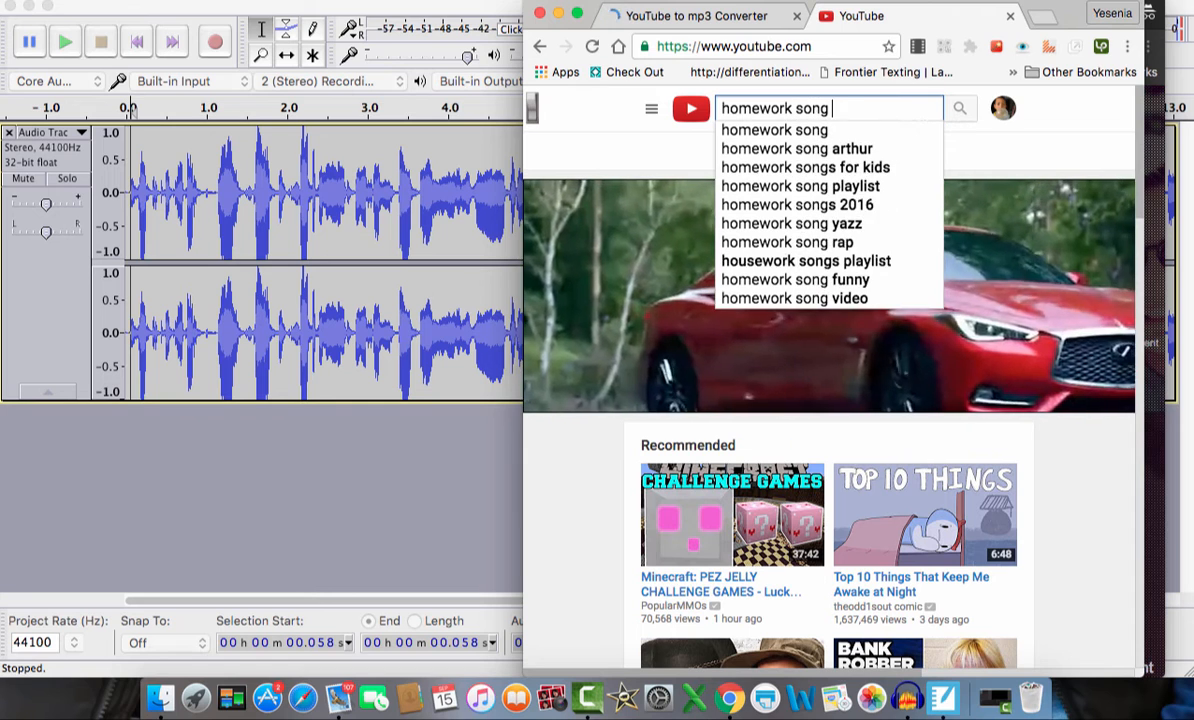
{"action": "type", "text": "by brya"}
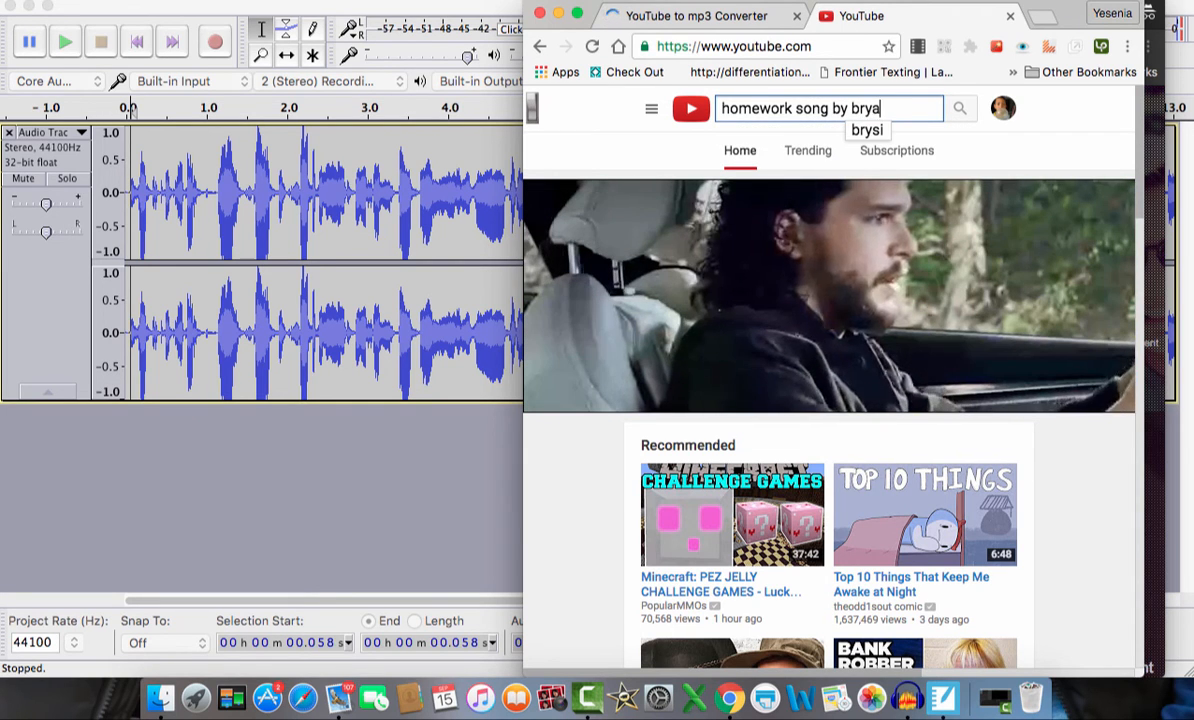
{"action": "type", "text": "nt oden"}
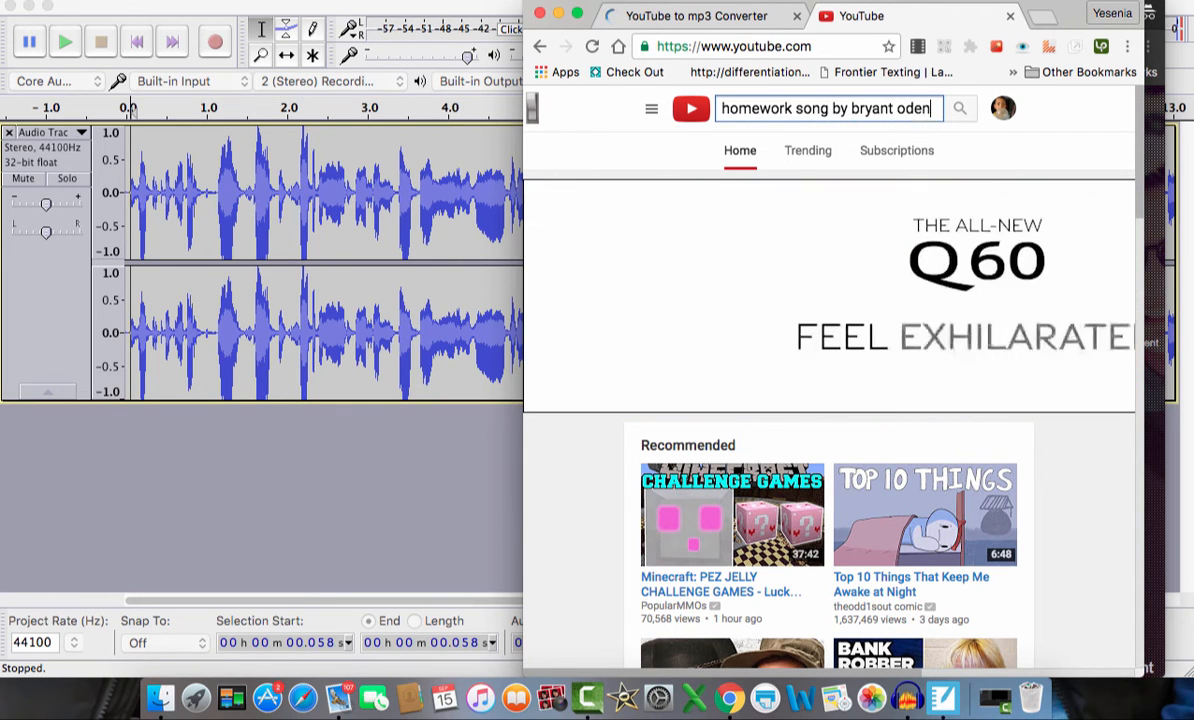
{"action": "key", "text": "Return"}
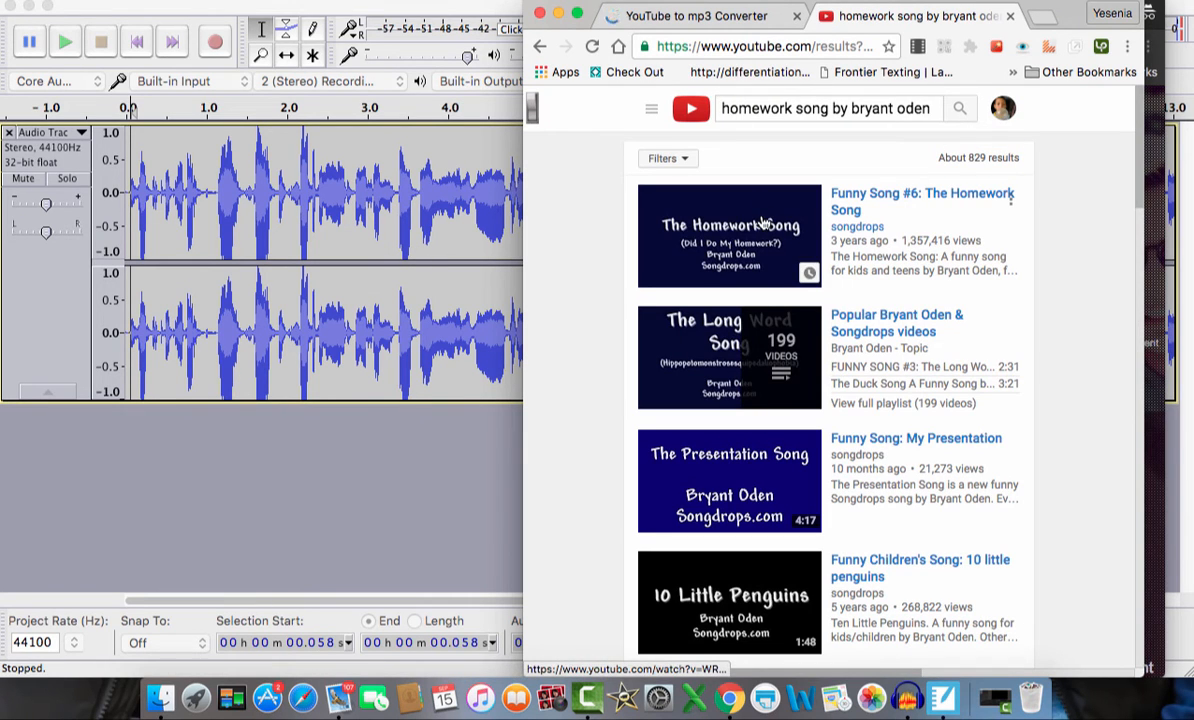
{"action": "left_click", "coordinate": [763, 222]}
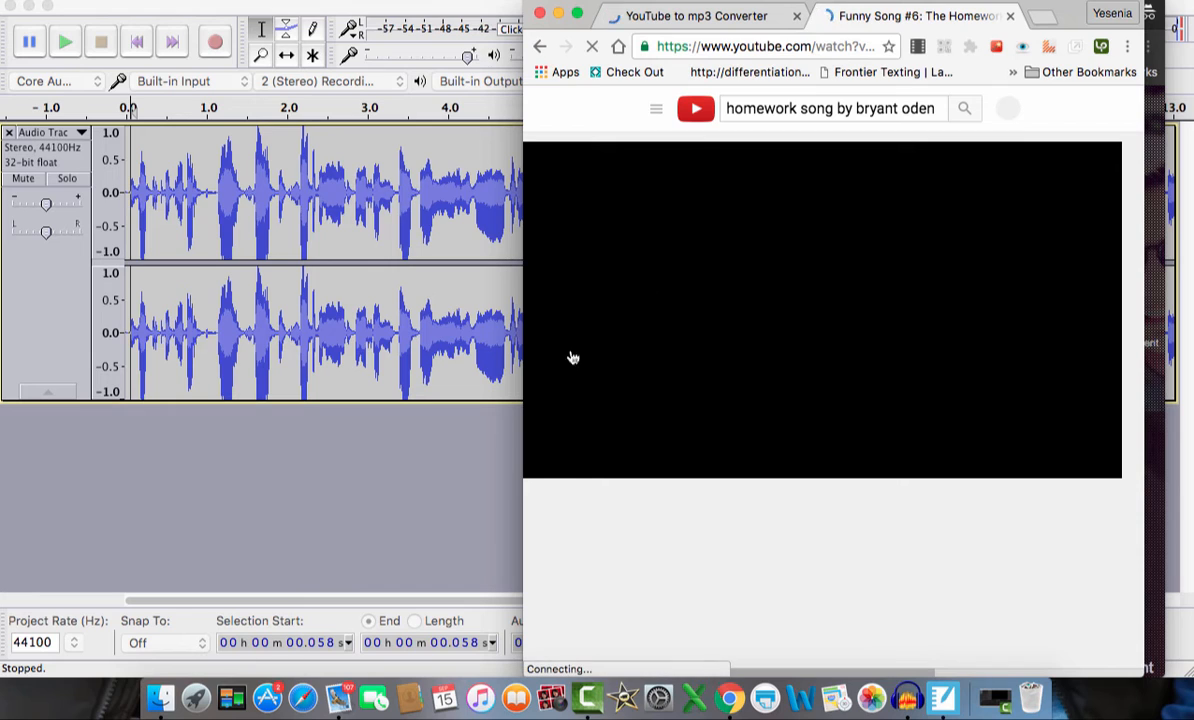
{"action": "left_click", "coordinate": [553, 463]}
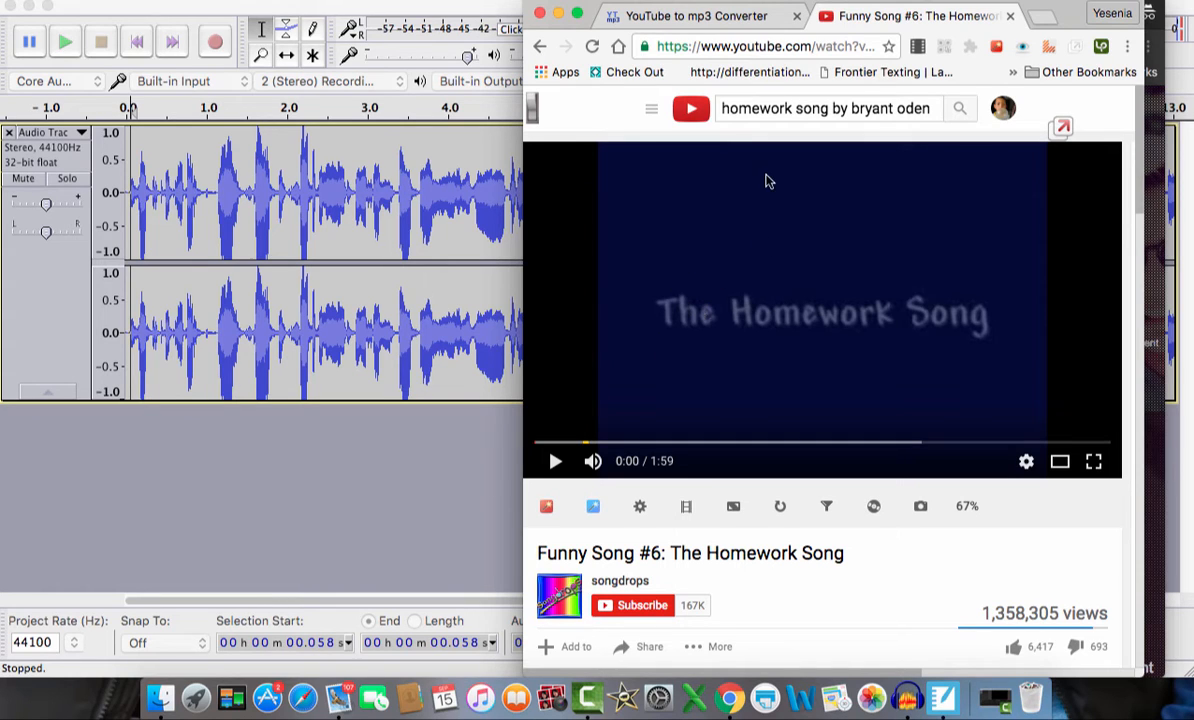
Copy the Homework Song video's full address, paste it over the sample link in the mp3 converter, and convert the video
{"action": "left_click", "coordinate": [730, 48]}
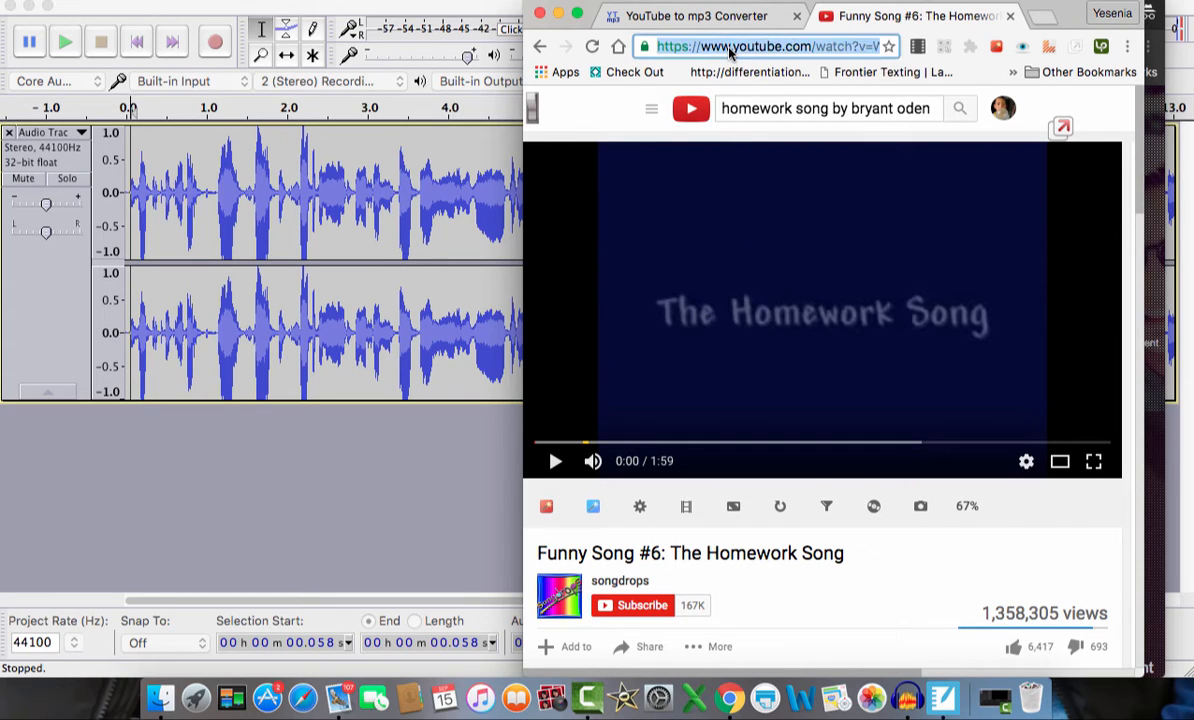
{"action": "left_click", "coordinate": [728, 47]}
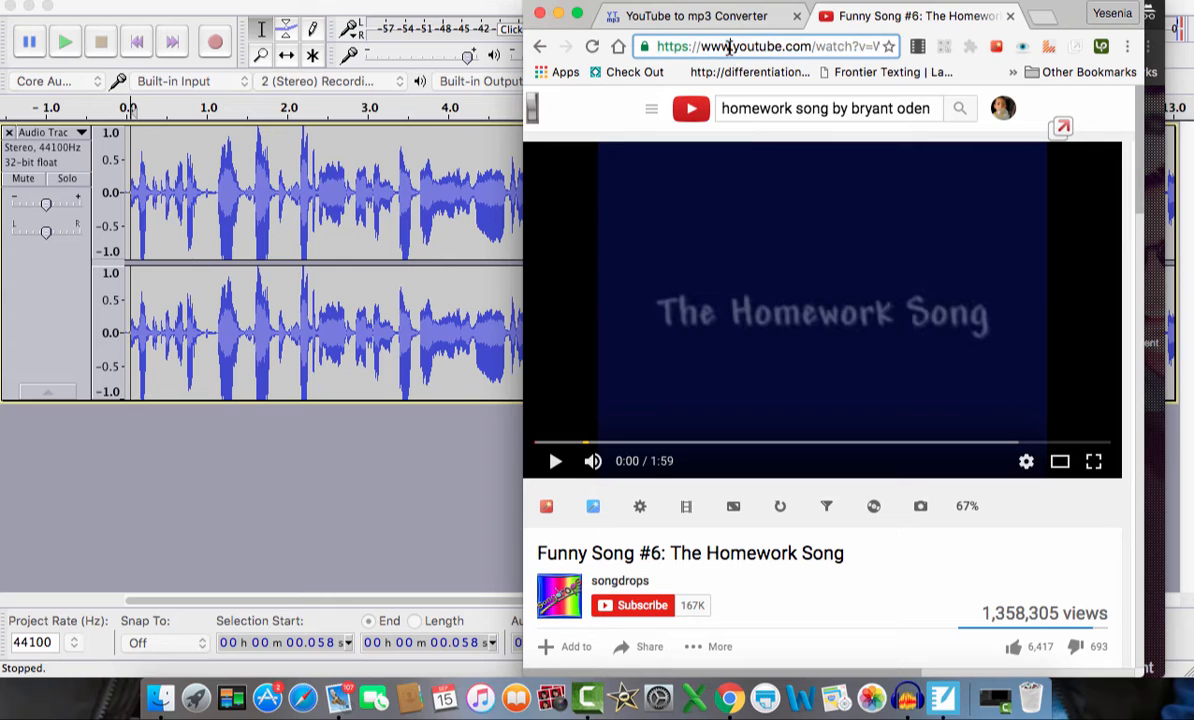
{"action": "double_click", "coordinate": [729, 47]}
{"action": "left_click", "coordinate": [729, 47]}
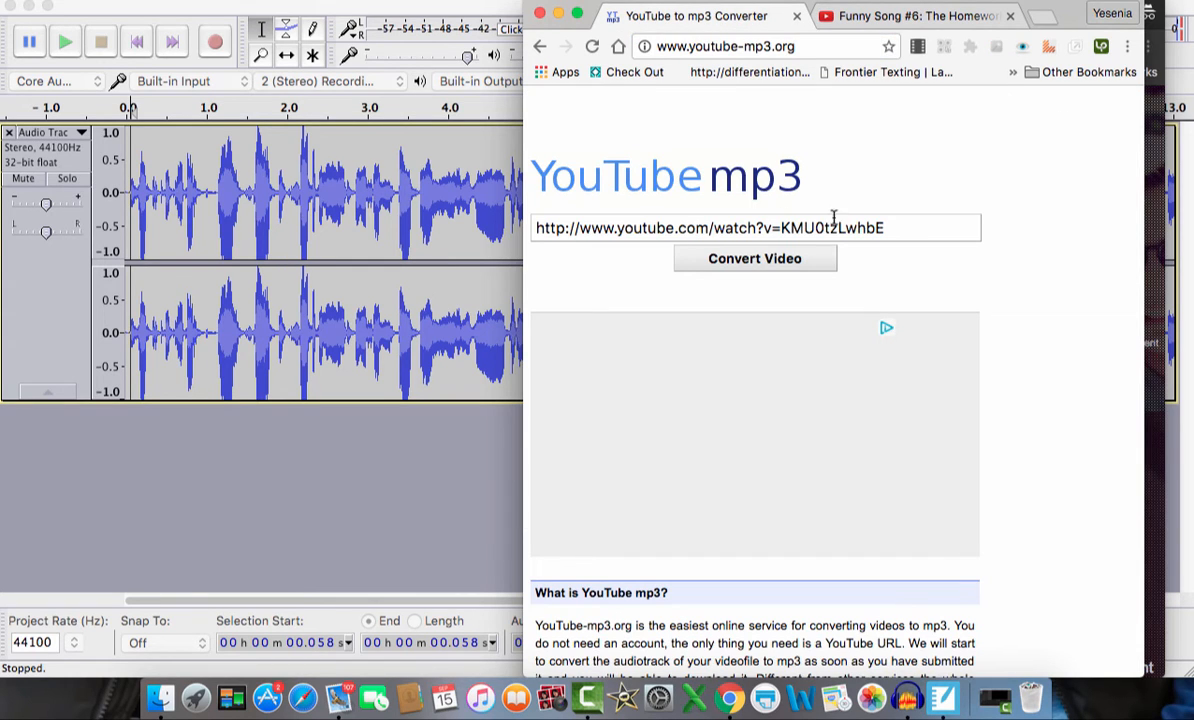
{"action": "left_click", "coordinate": [880, 227]}
{"action": "left_click_drag", "start_coordinate": [685, 260], "coordinate": [525, 223]}
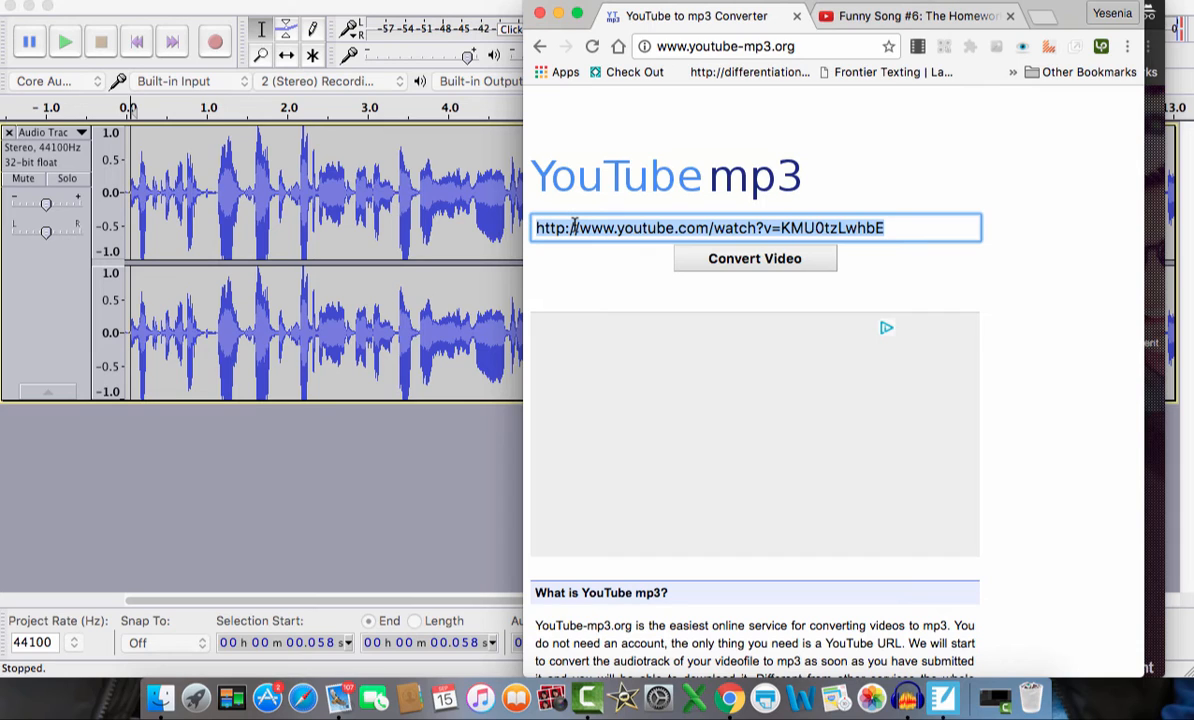
{"action": "type", "text": "https://www.youtube.com/watch?v=WRE42jUTV_g"}
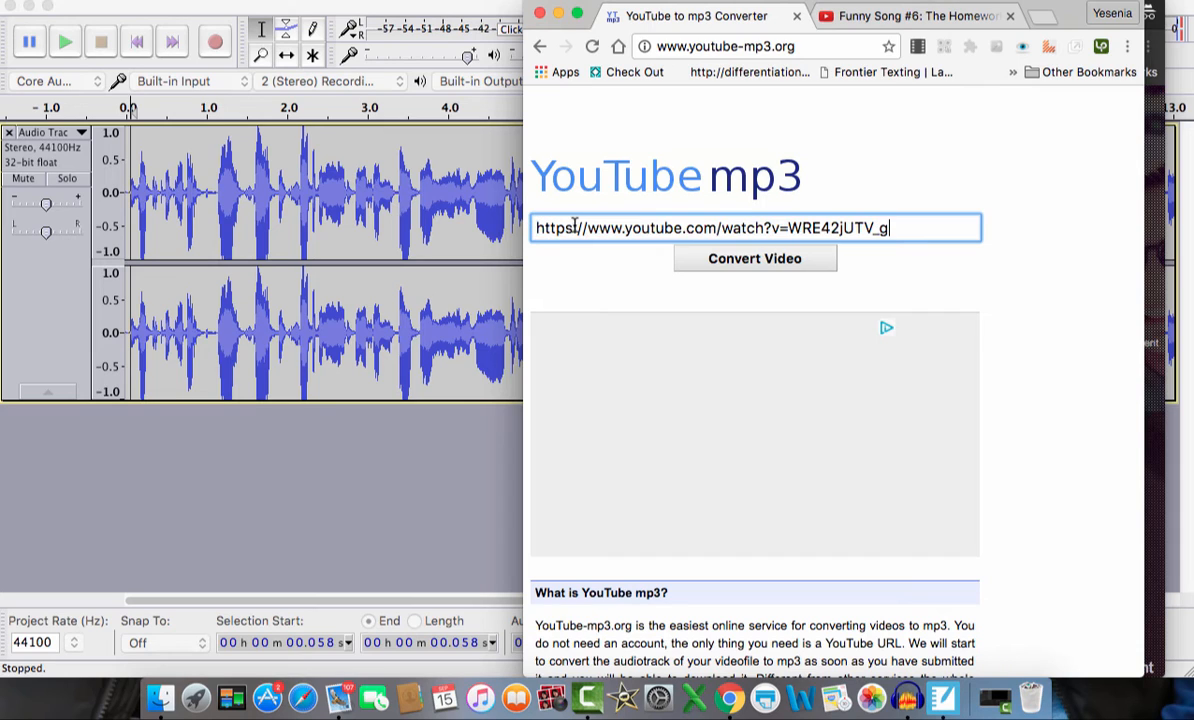
{"action": "left_click", "coordinate": [742, 260]}
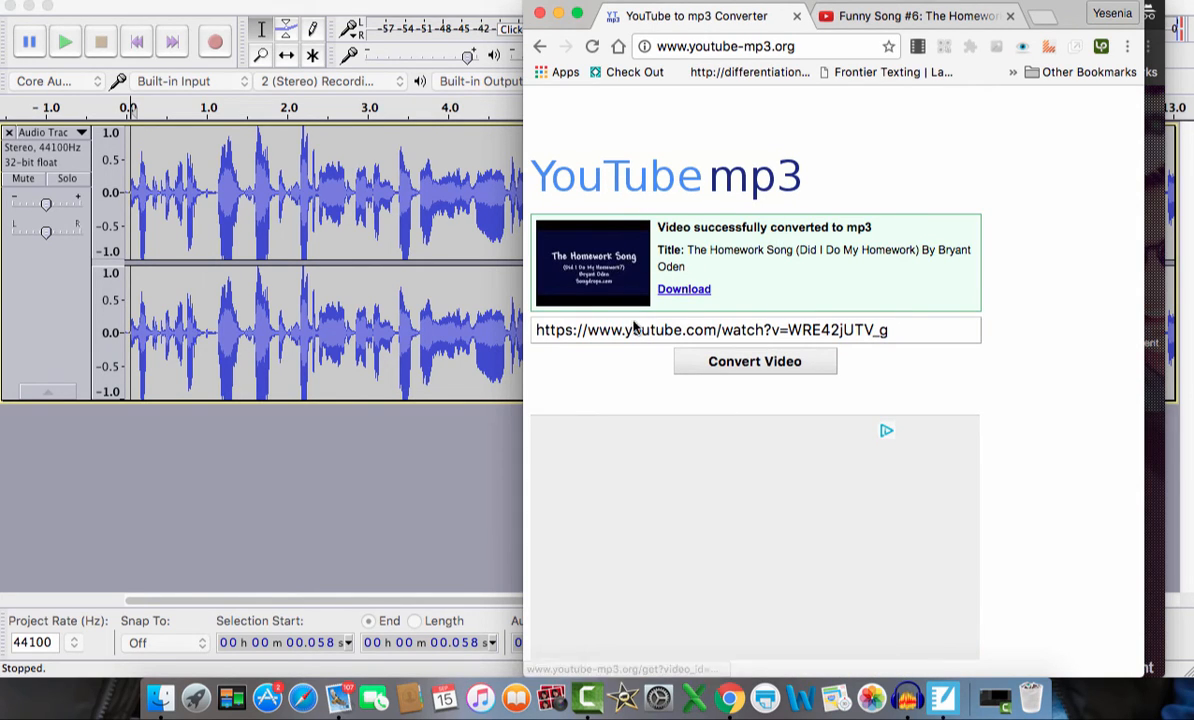
Download the converted Homework Song mp3, bring up the file's Show in Finder option, and return to Audacity
{"action": "left_click", "coordinate": [683, 291]}
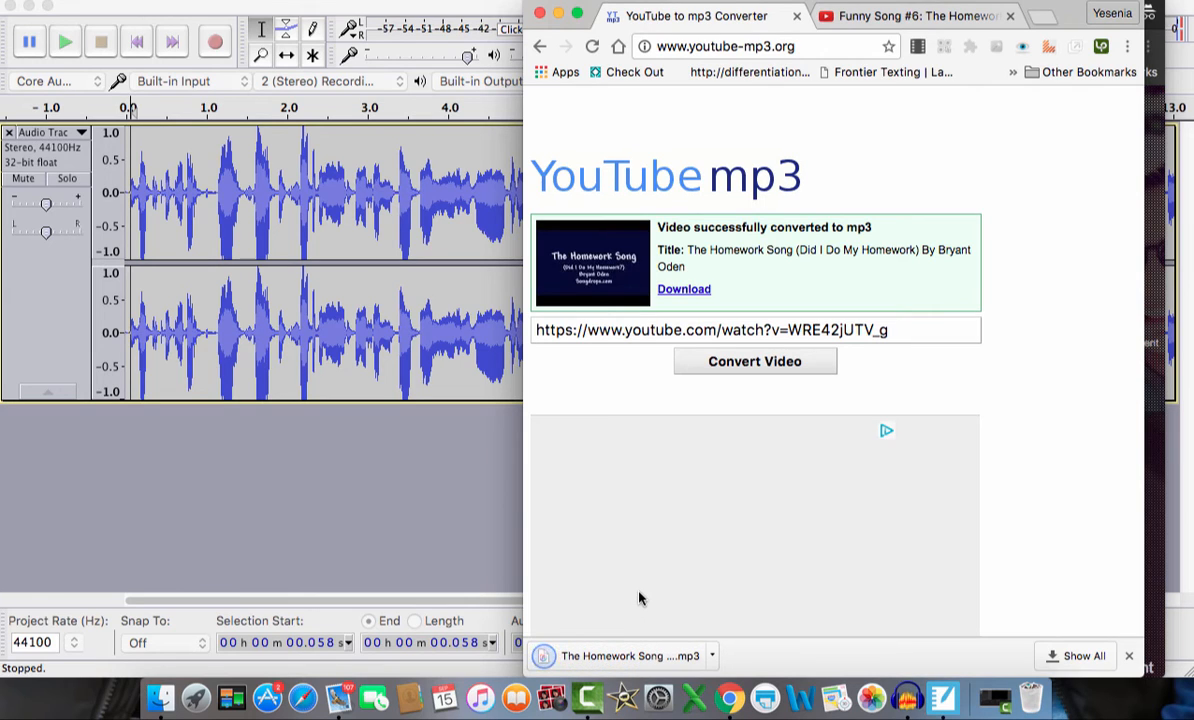
{"action": "left_click", "coordinate": [713, 656]}
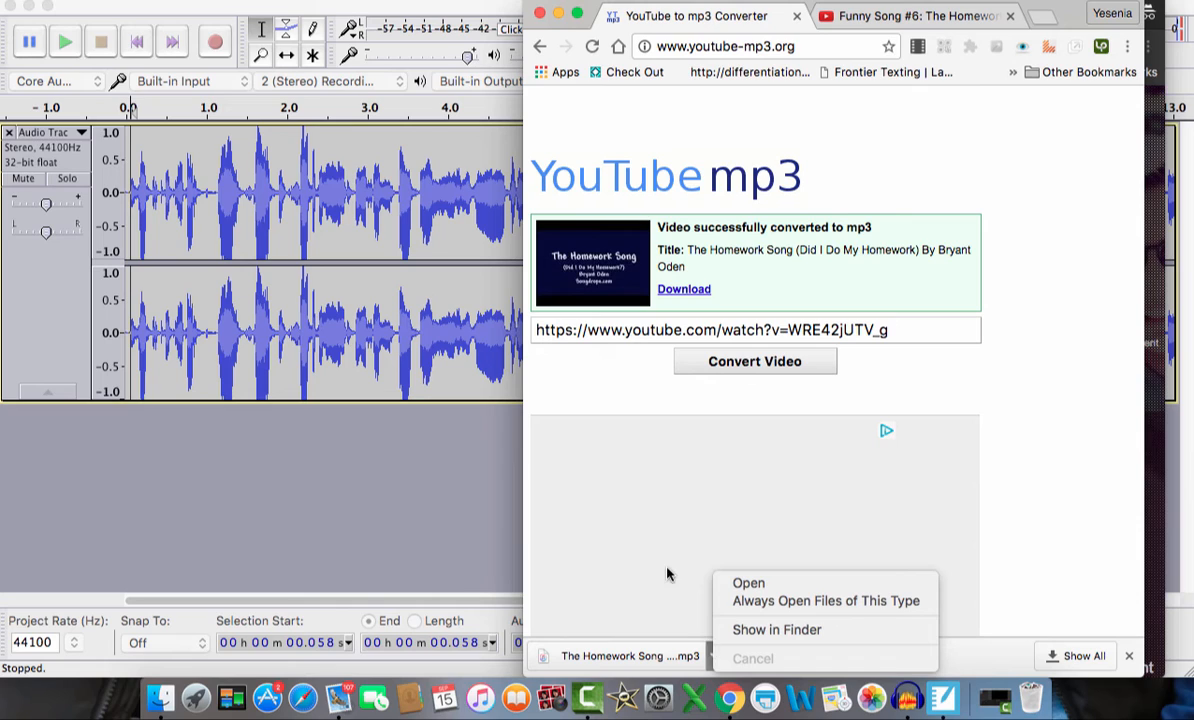
{"action": "left_click", "coordinate": [755, 627]}
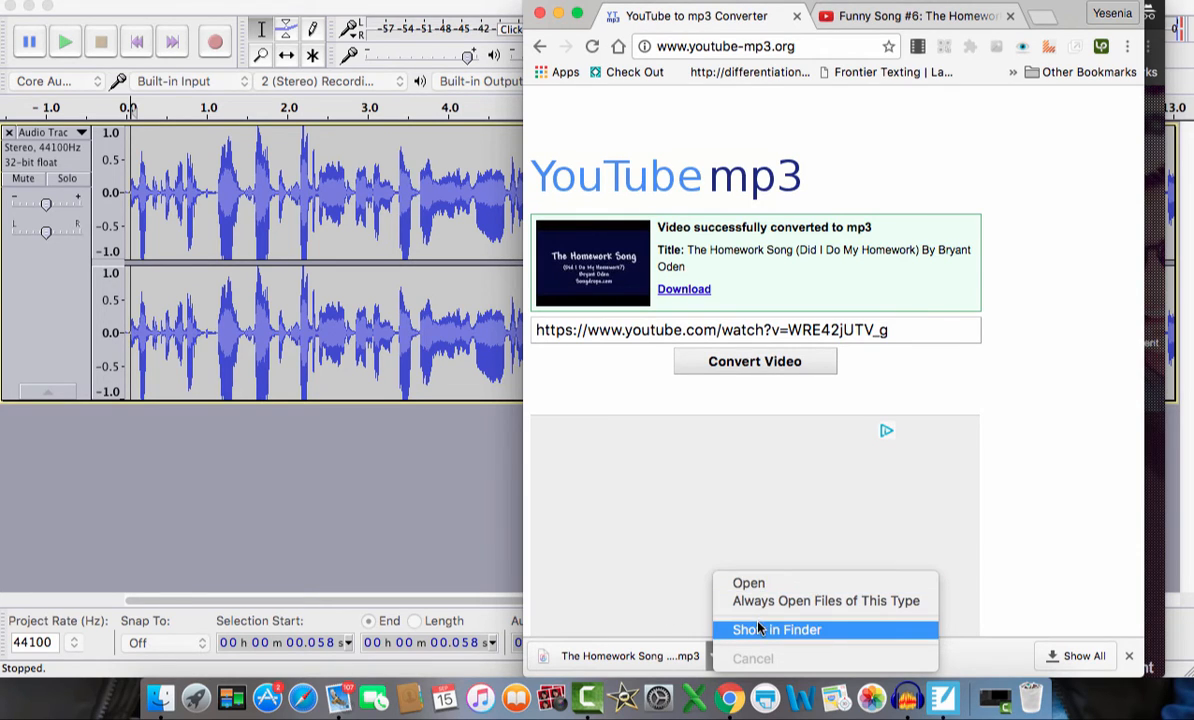
{"action": "left_click", "coordinate": [397, 525]}
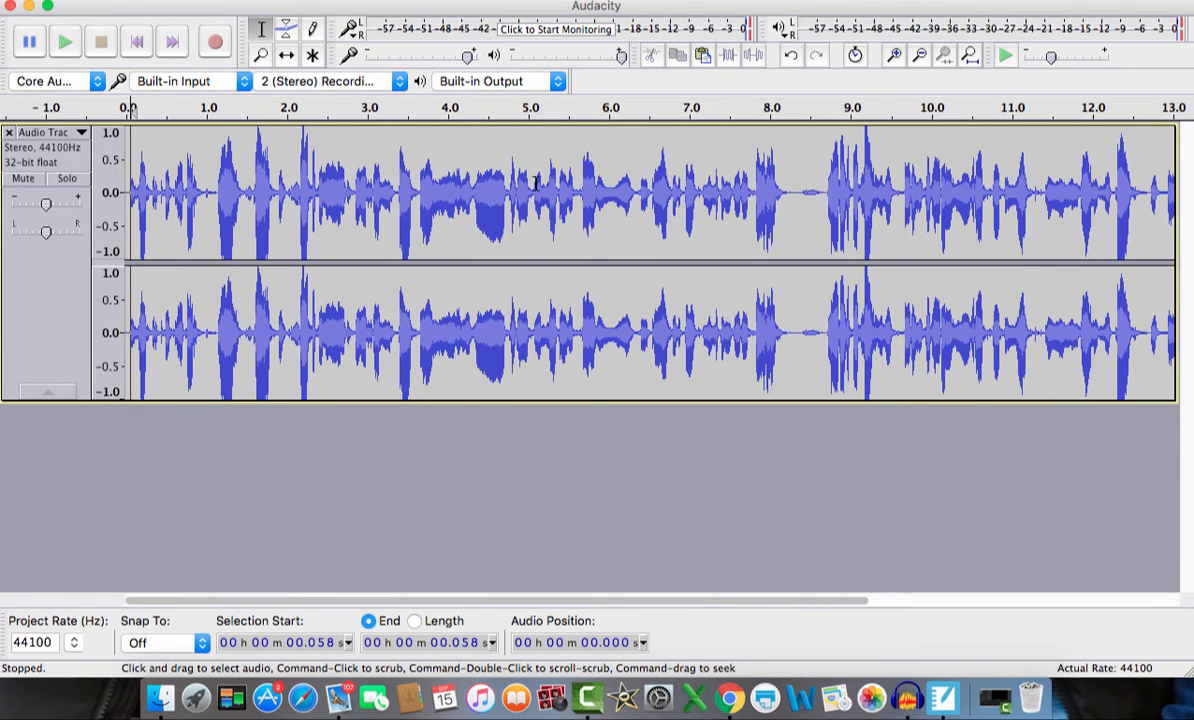
{"action": "left_click_drag", "start_coordinate": [537, 178], "coordinate": [1085, 278]}
{"action": "left_click_drag", "start_coordinate": [980, 277], "coordinate": [61, 289]}
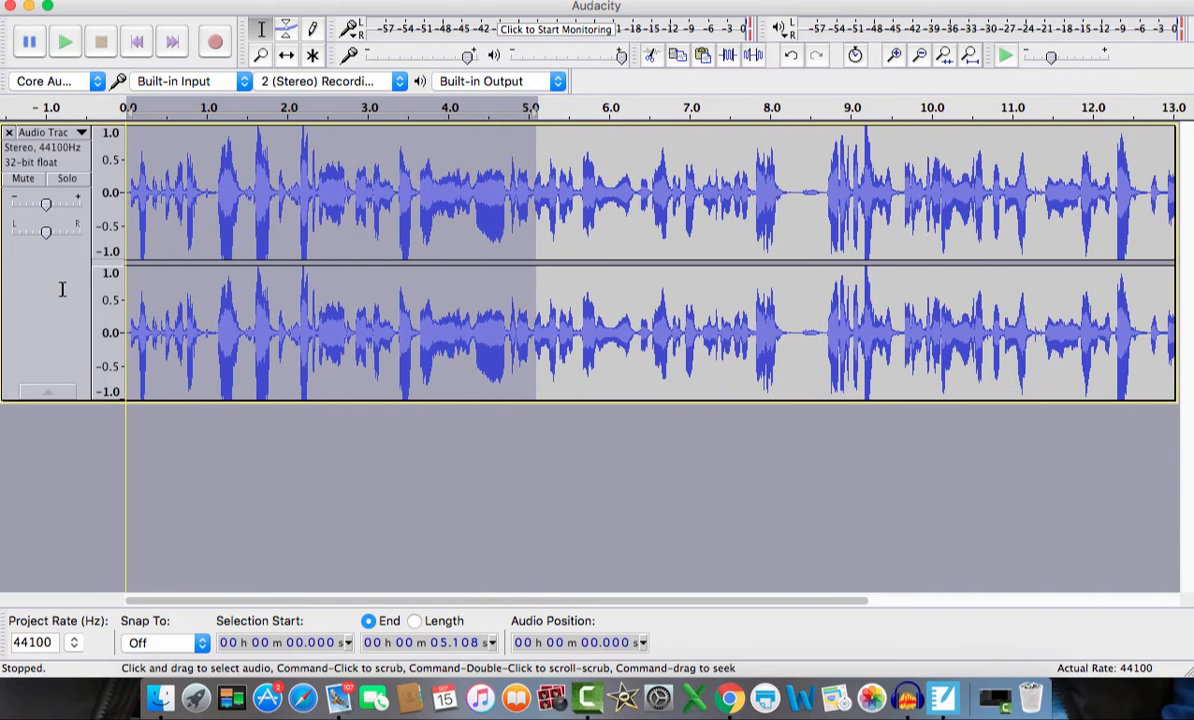
{"action": "left_click", "coordinate": [126, 191]}
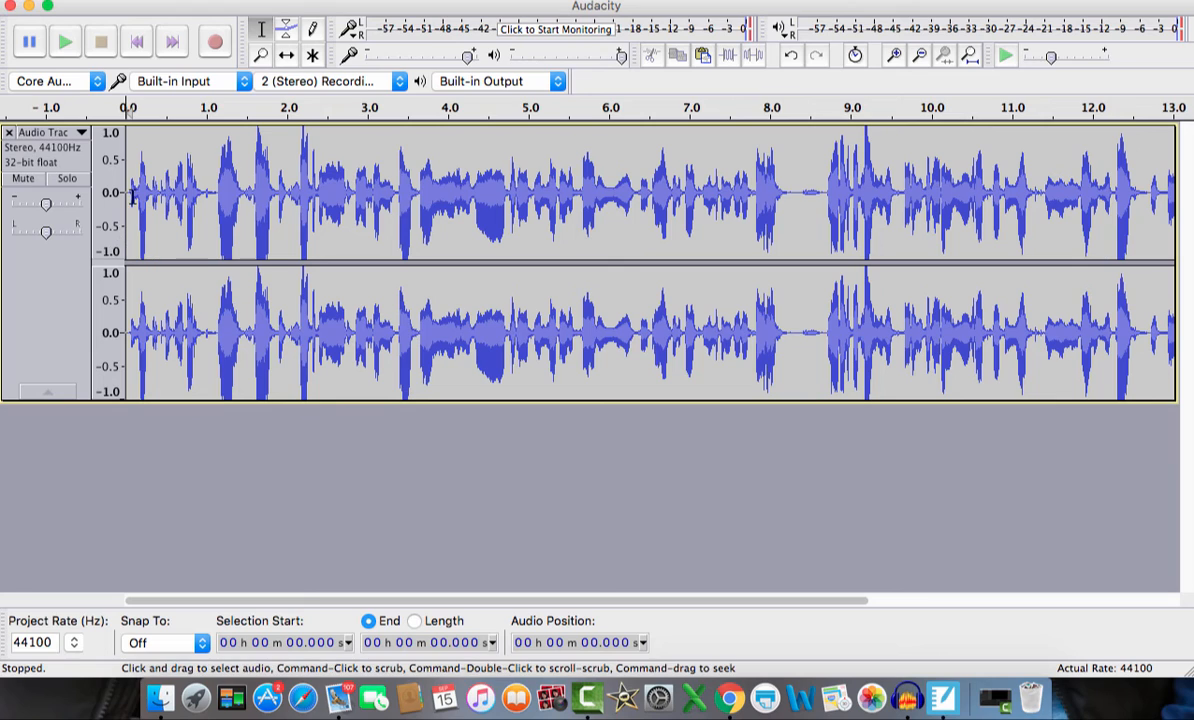
{"action": "left_click", "coordinate": [135, 189]}
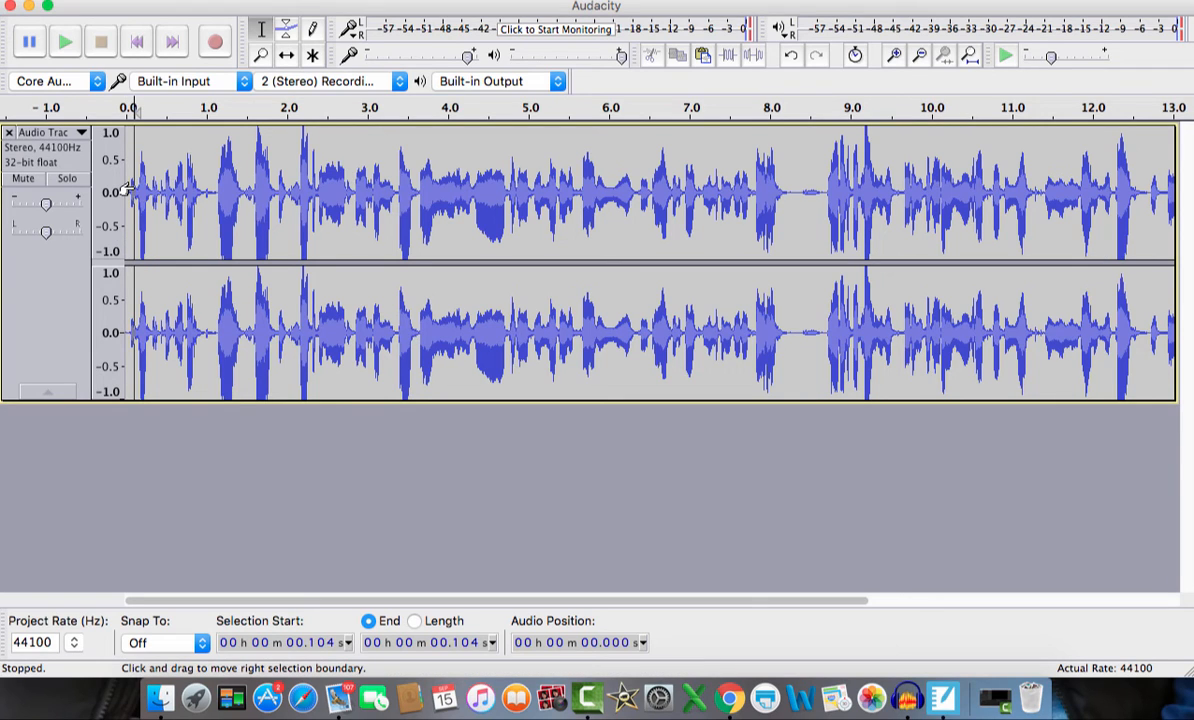
{"action": "left_click_drag", "start_coordinate": [126, 189], "coordinate": [121, 189]}
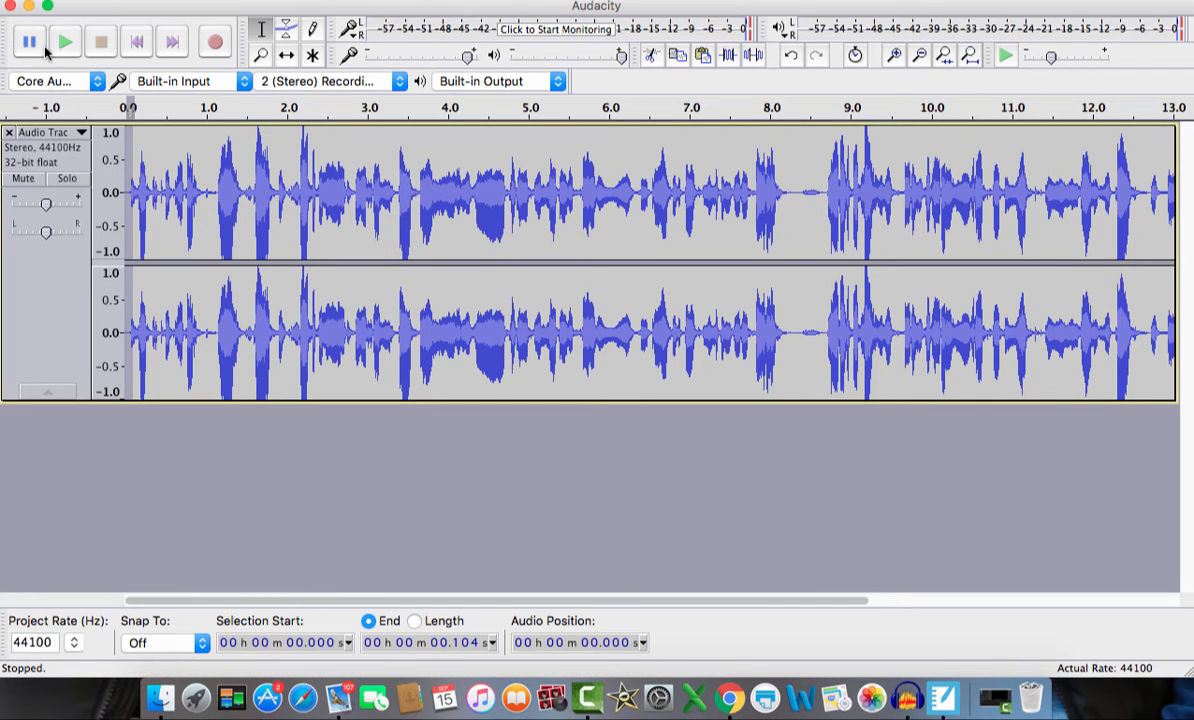
Import the Homework Song mp3 from the Downloads folder into the project as a new track
{"action": "left_click", "coordinate": [135, 0]}
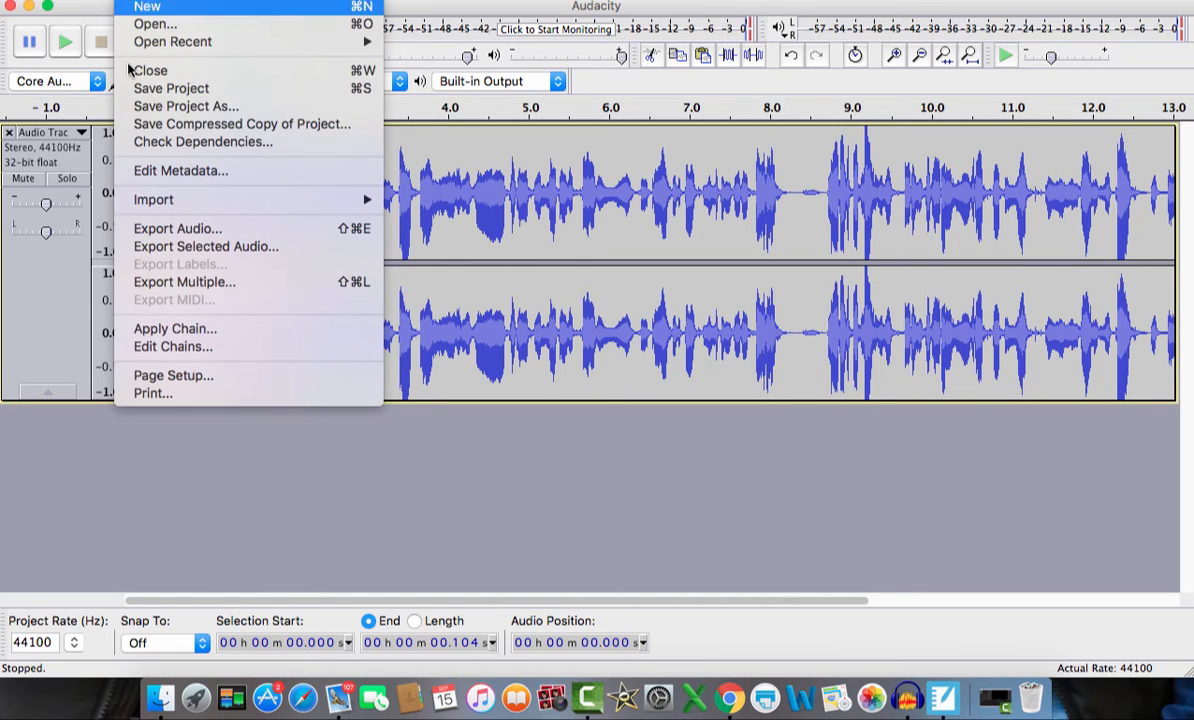
{"action": "mouse_move", "coordinate": [150, 202]}
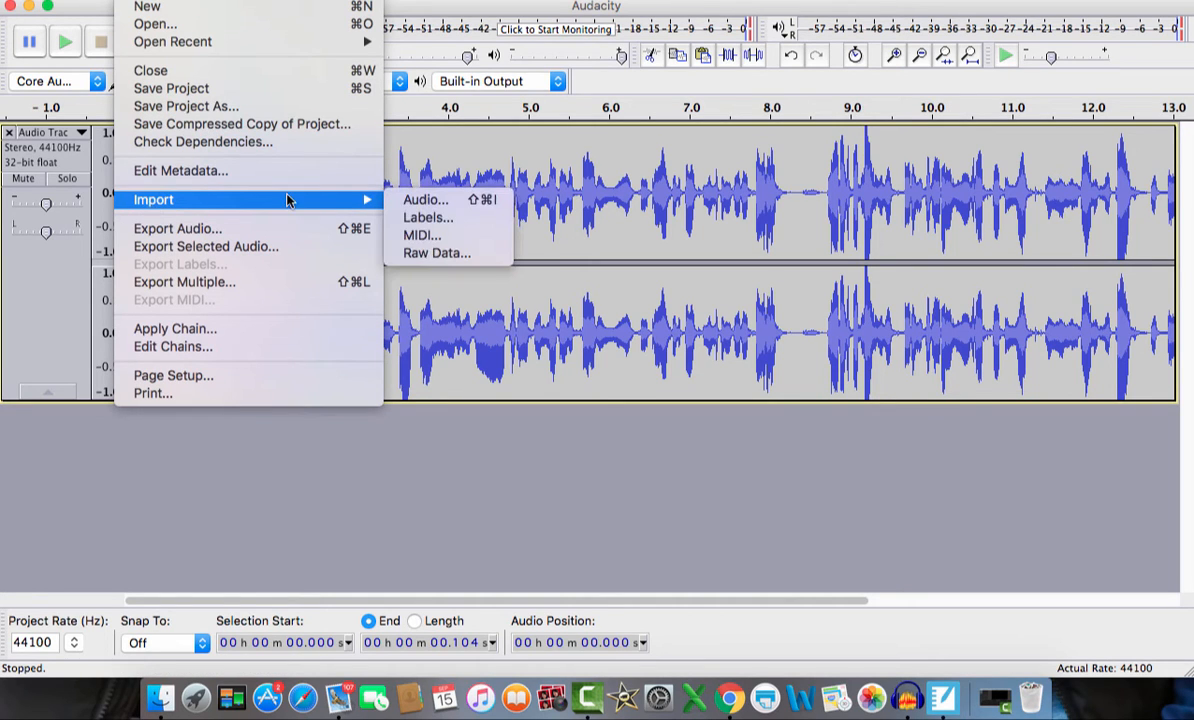
{"action": "left_click", "coordinate": [423, 203]}
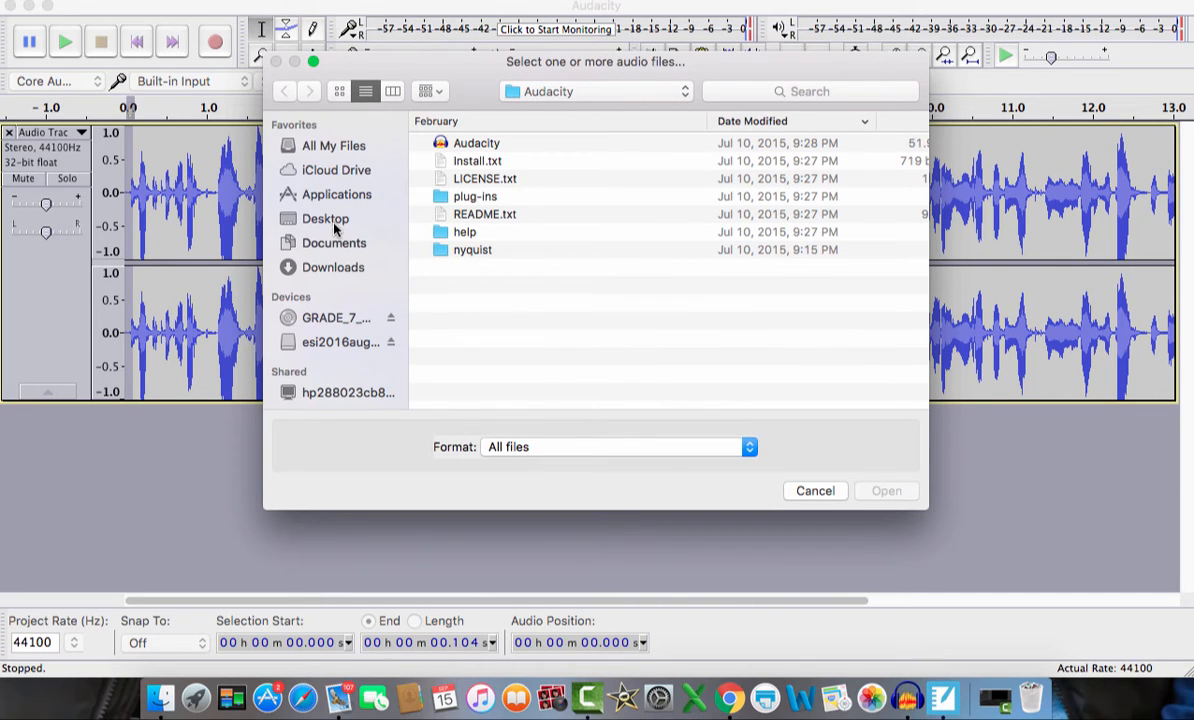
{"action": "left_click", "coordinate": [334, 268]}
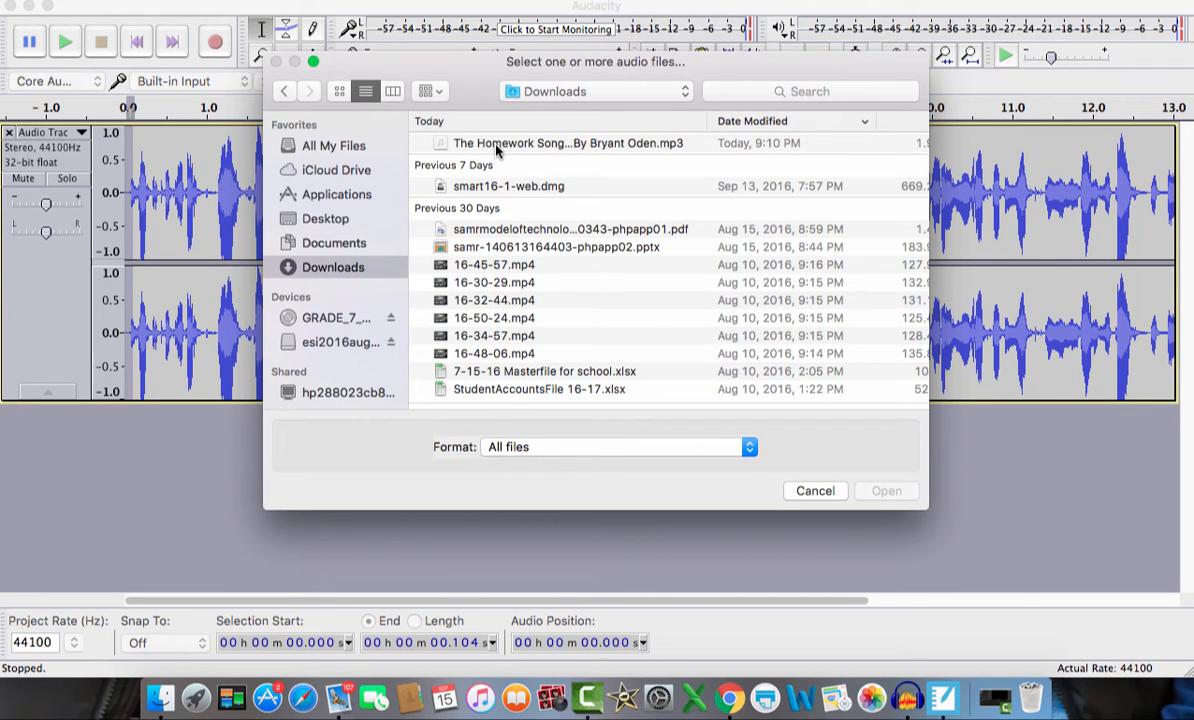
{"action": "left_click", "coordinate": [496, 147]}
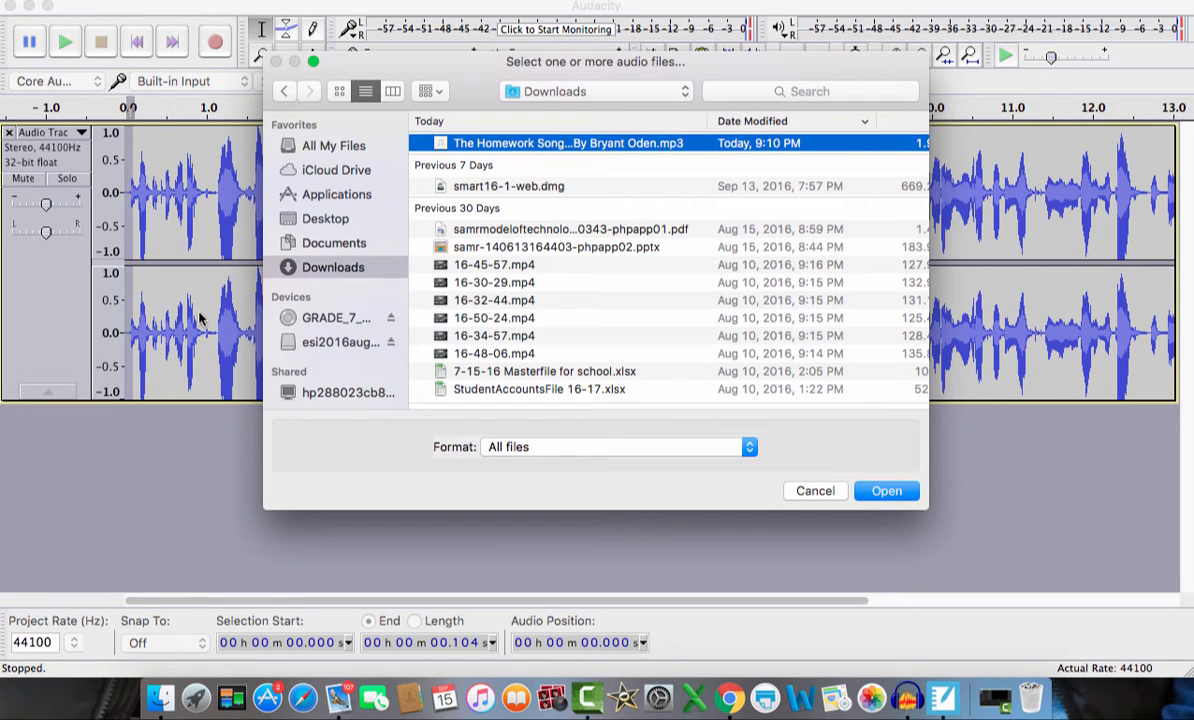
{"action": "left_click", "coordinate": [885, 491]}
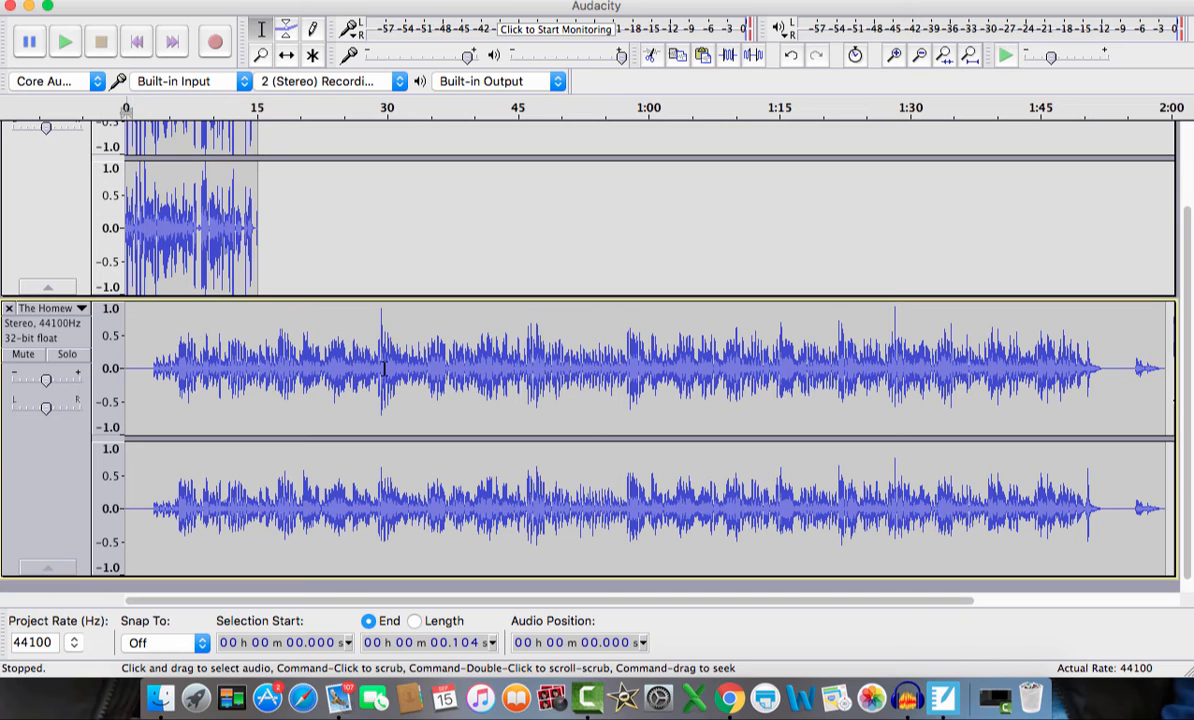
Play the imported song from about 3.5 seconds, where its music begins, and stop at a suitable intro ending
{"action": "left_click", "coordinate": [156, 365]}
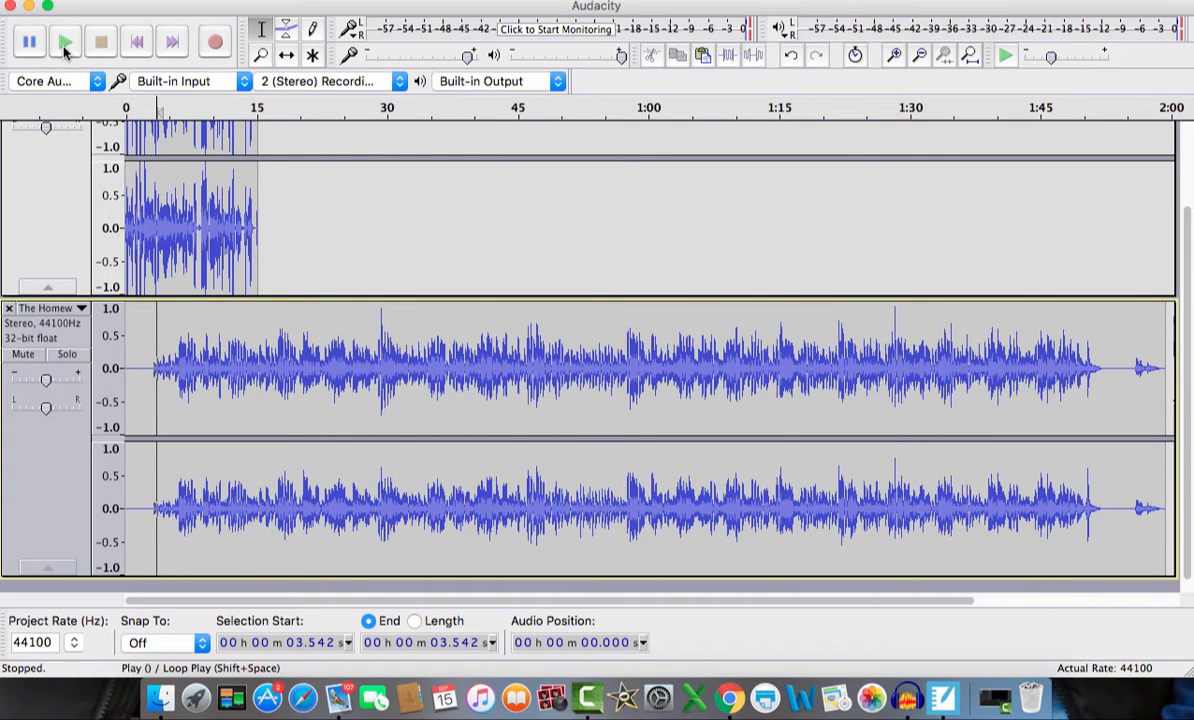
{"action": "left_click", "coordinate": [65, 44]}
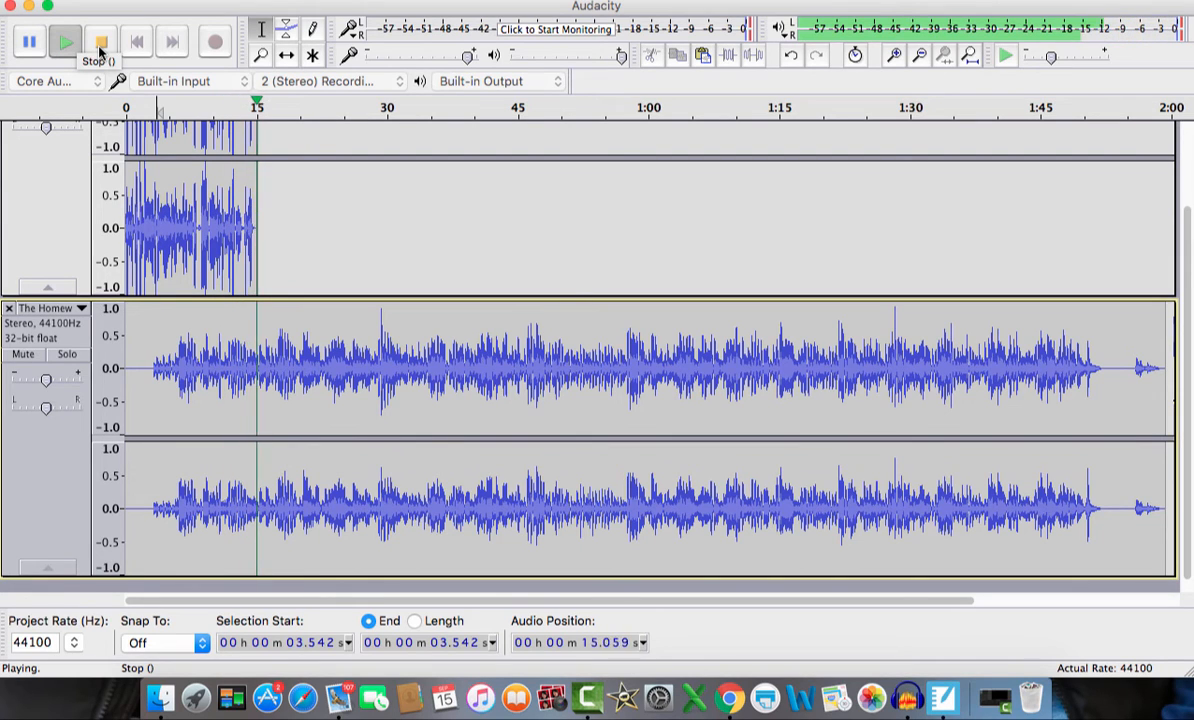
{"action": "left_click", "coordinate": [100, 44]}
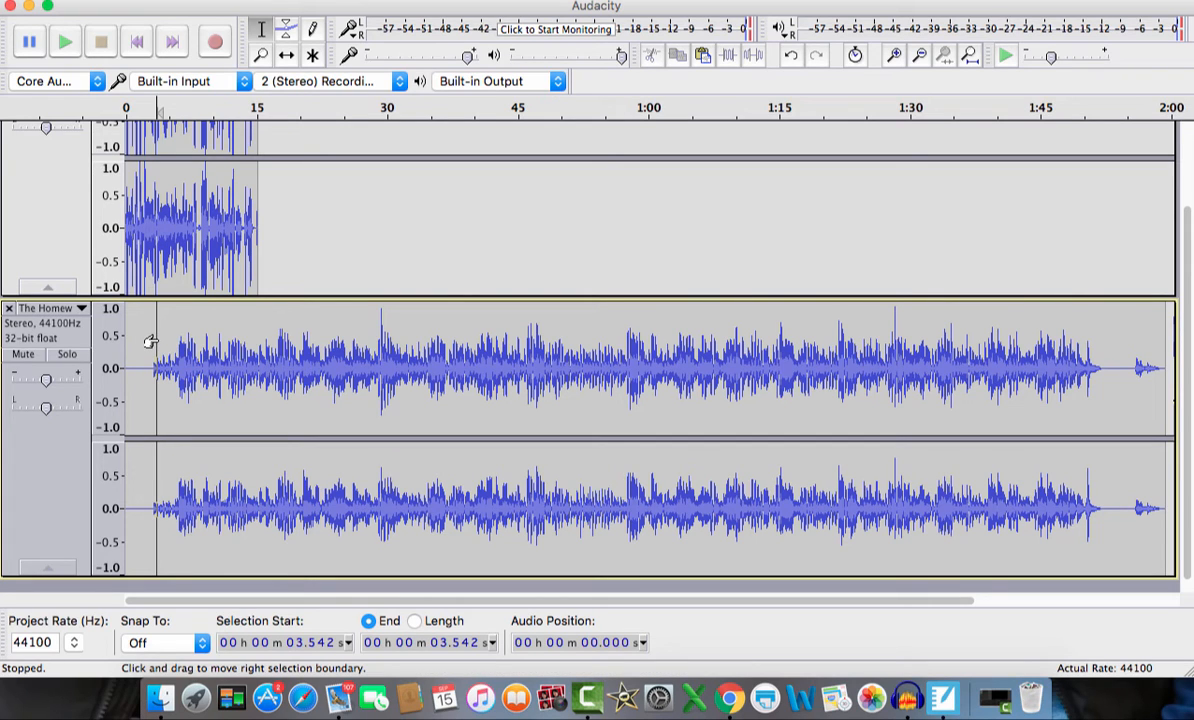
Copy the song from about 3.5 to 15.7 seconds and paste it over roughly the first second of the voice track
{"action": "left_click_drag", "start_coordinate": [150, 342], "coordinate": [255, 368]}
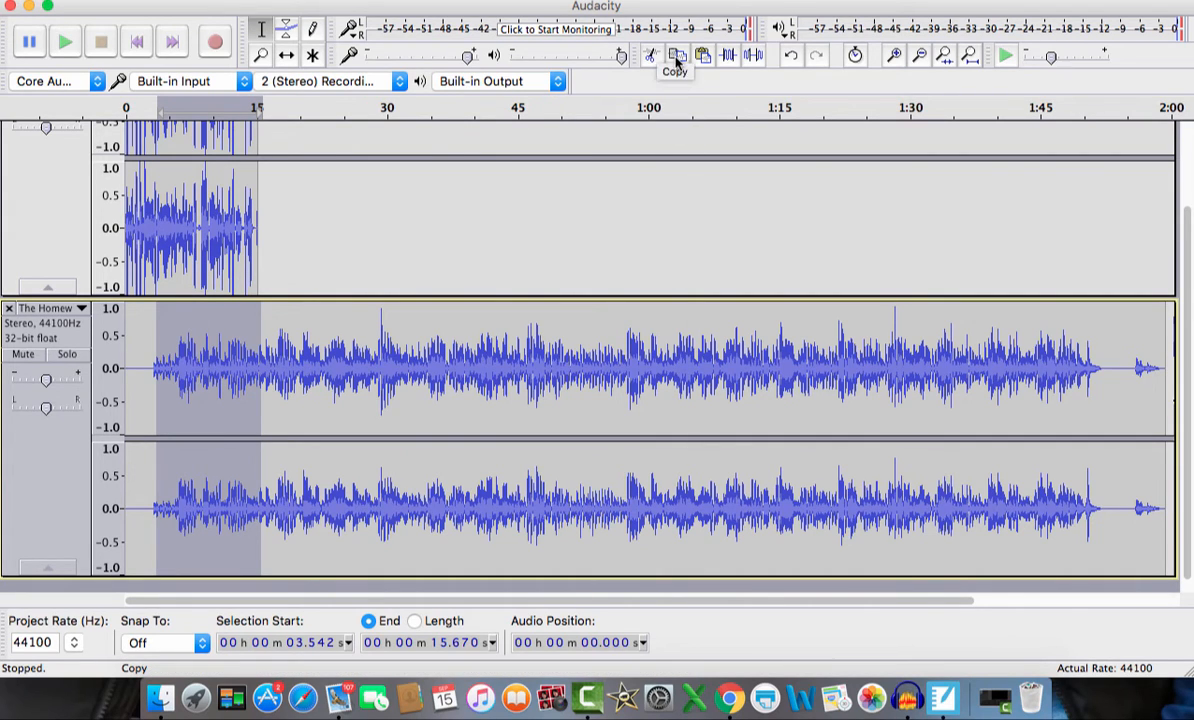
{"action": "left_click", "coordinate": [127, 205]}
{"action": "scroll", "coordinate": [127, 200], "scroll_direction": "up", "scroll_amount": 2}
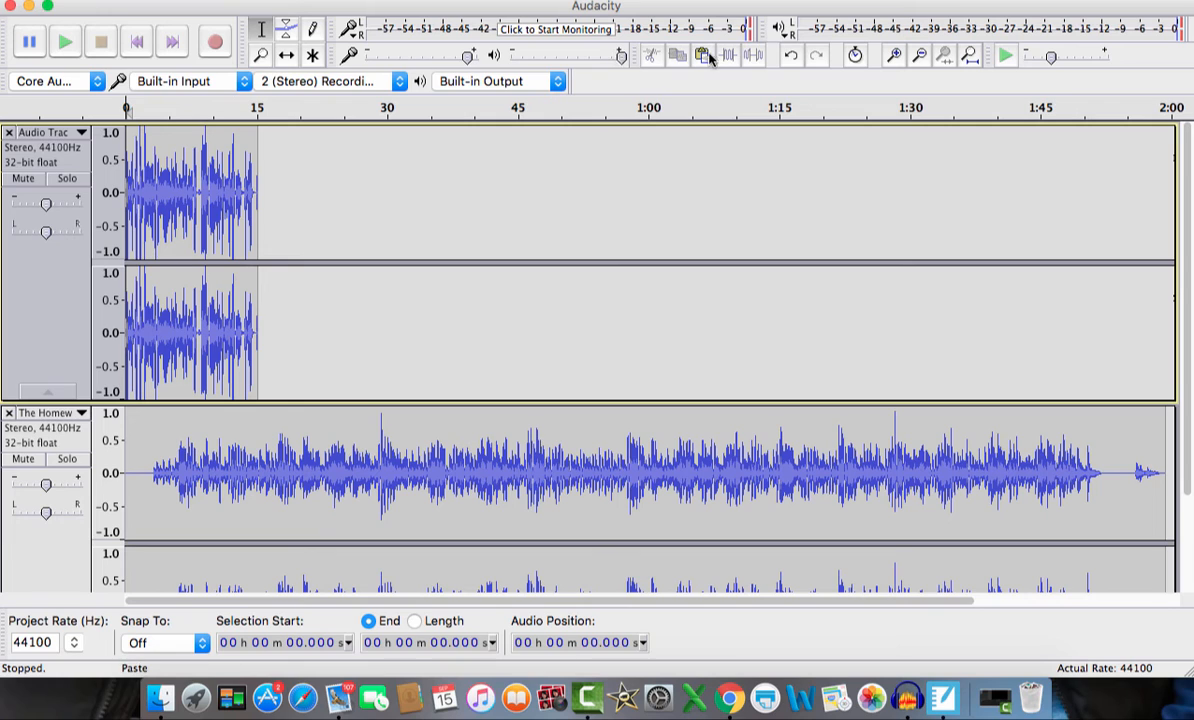
{"action": "left_click", "coordinate": [136, 206]}
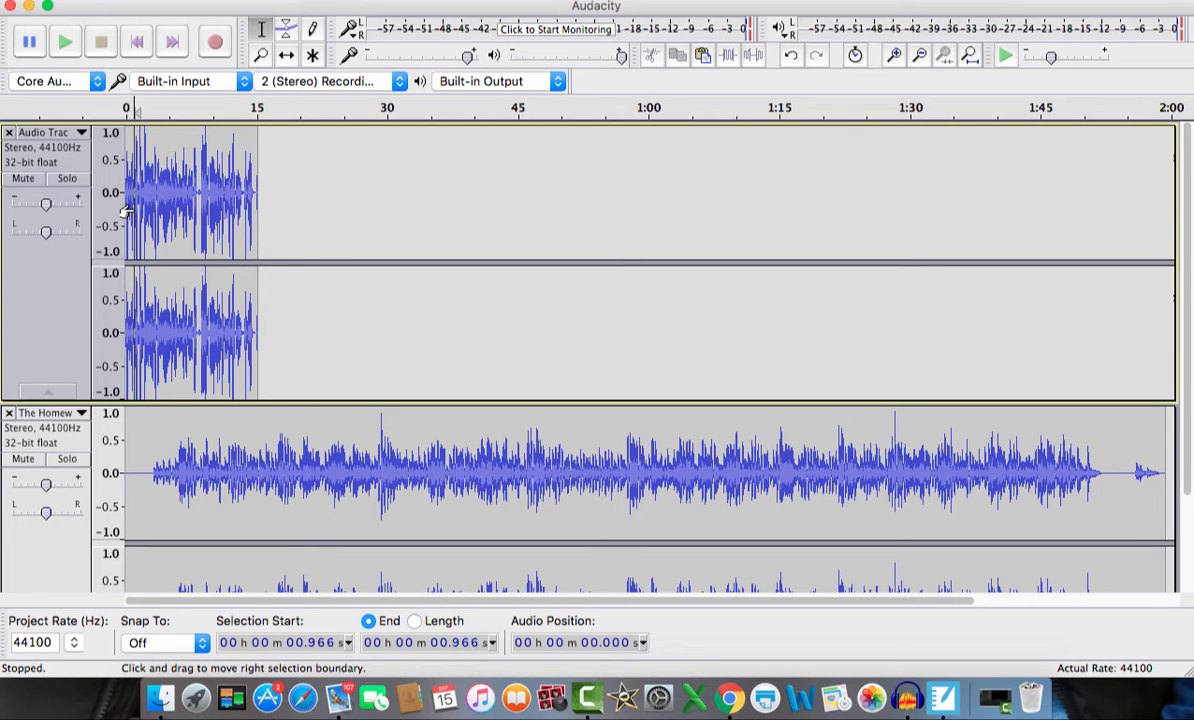
{"action": "left_click_drag", "start_coordinate": [127, 210], "coordinate": [100, 197]}
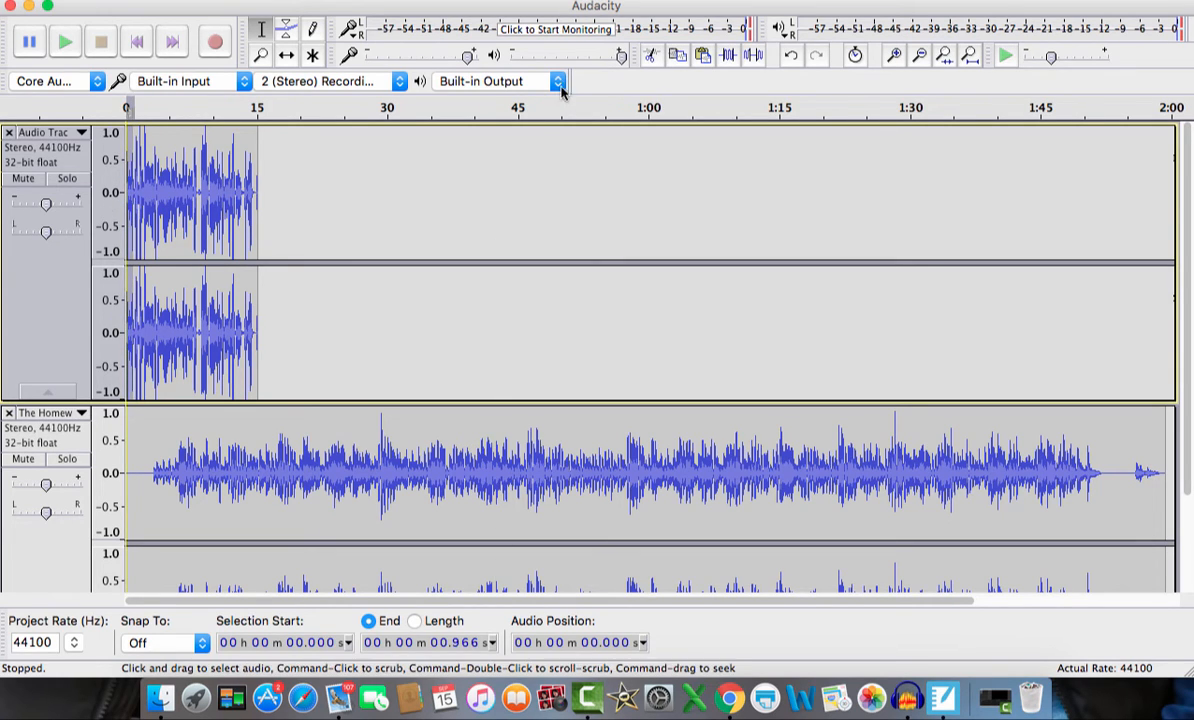
{"action": "left_click", "coordinate": [700, 55]}
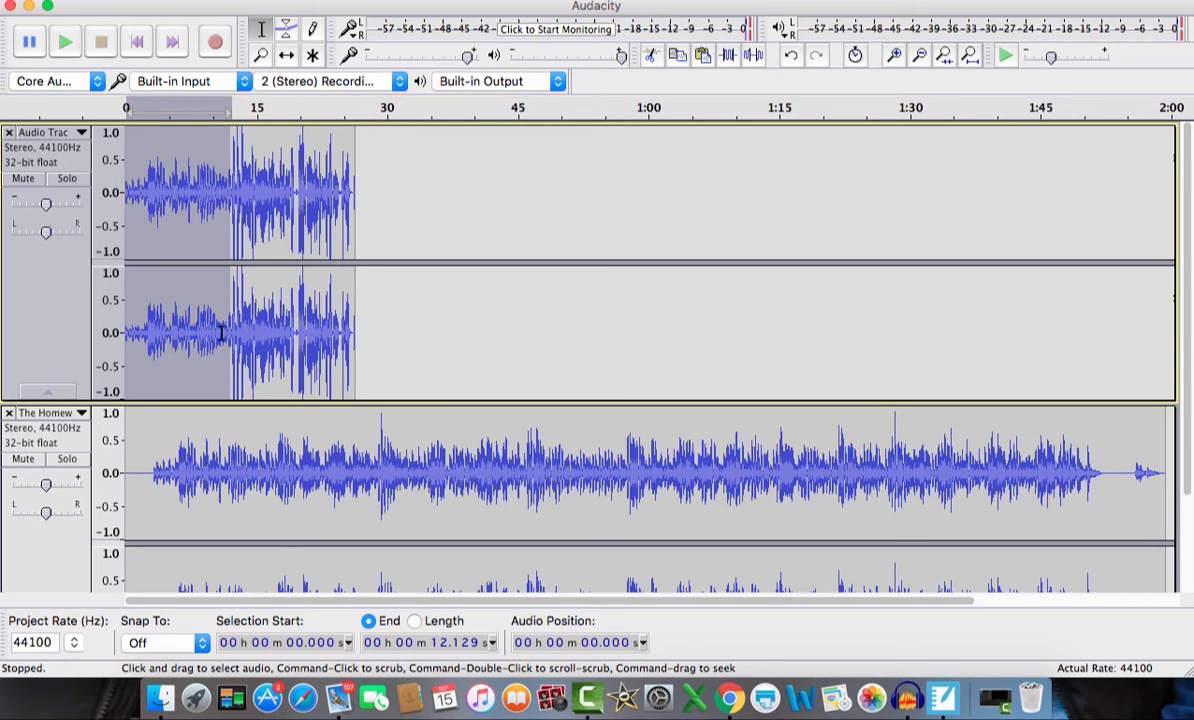
Remove the full Homework Song track and play the combined track from about 1.8 seconds through the change to voice
{"action": "left_click", "coordinate": [9, 414]}
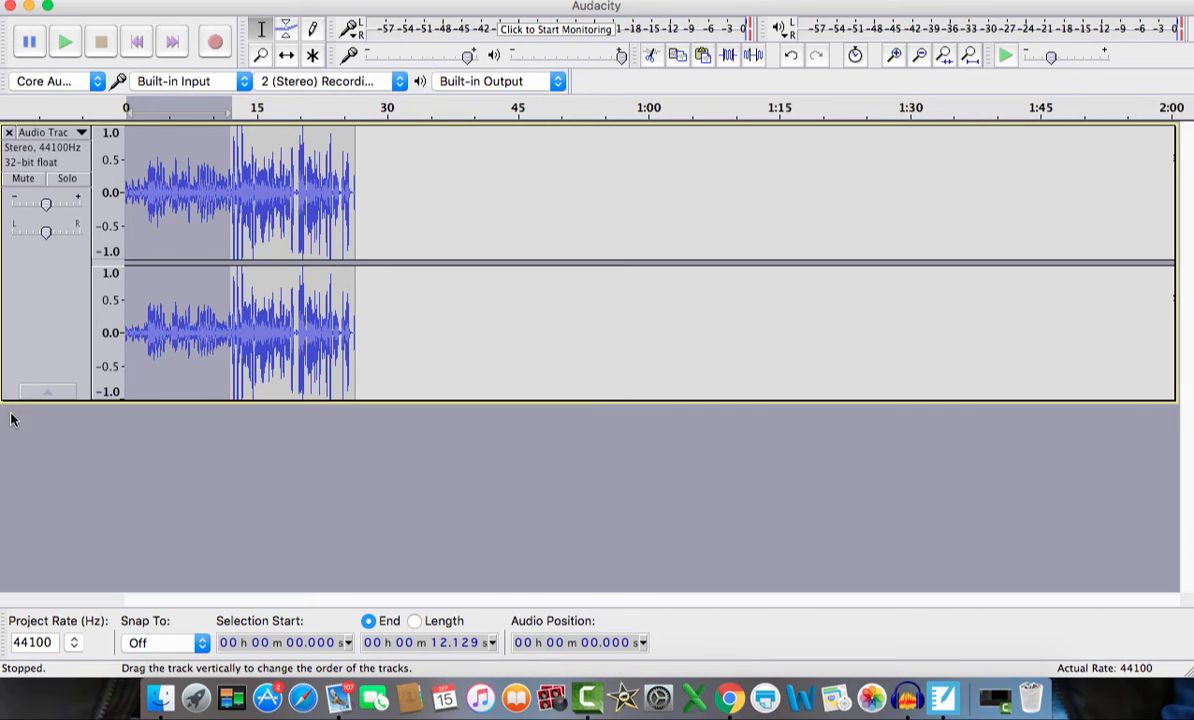
{"action": "left_click", "coordinate": [141, 165]}
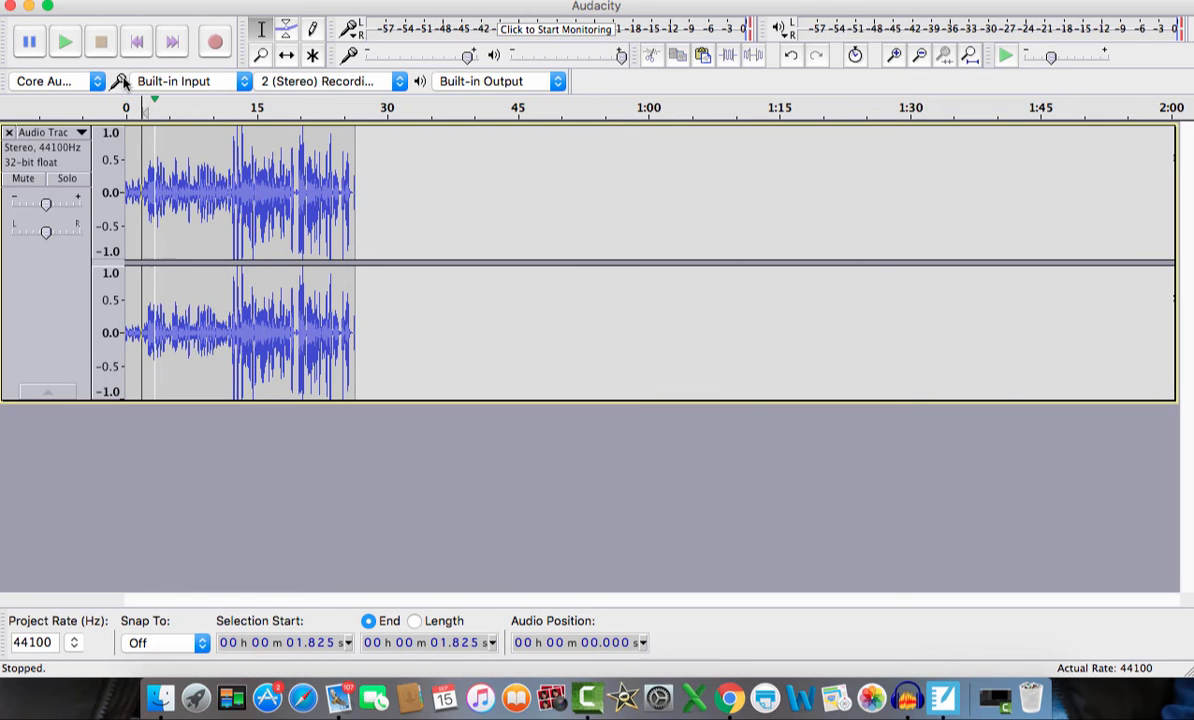
{"action": "left_click", "coordinate": [63, 43]}
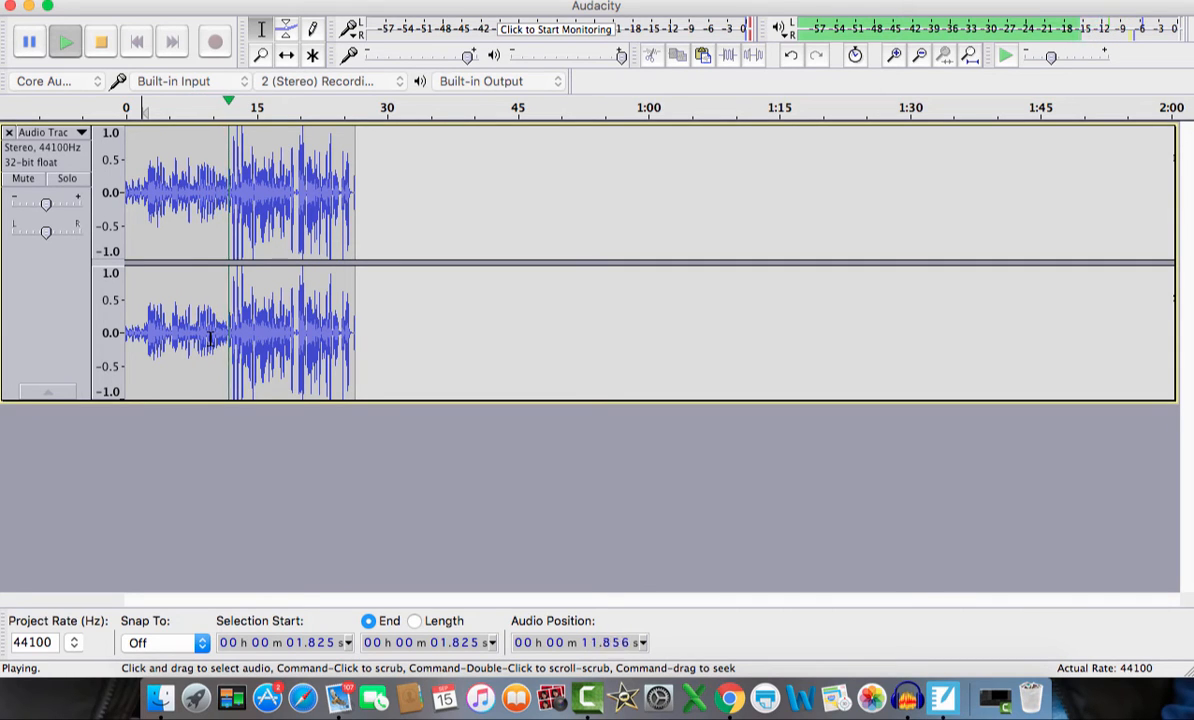
{"action": "left_click", "coordinate": [100, 42]}
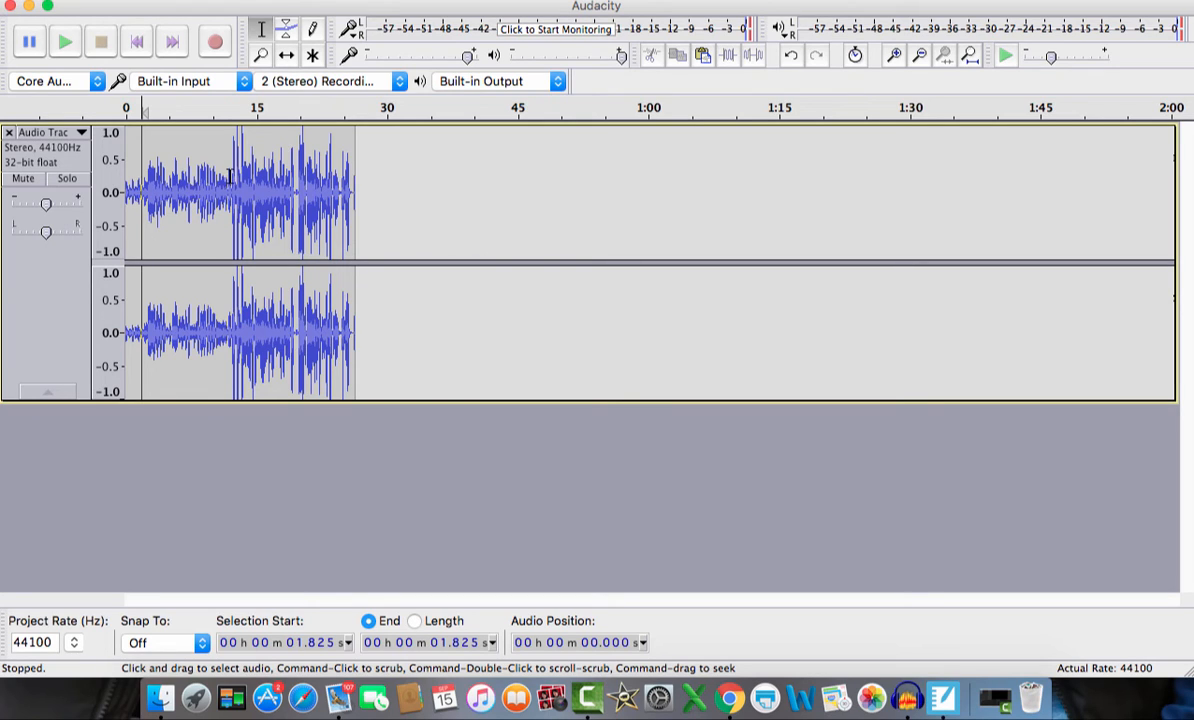
Examine the point where the song meets the voice up close and play it from about 11.1 seconds
{"action": "left_click", "coordinate": [896, 56]}
{"action": "left_click", "coordinate": [896, 56]}
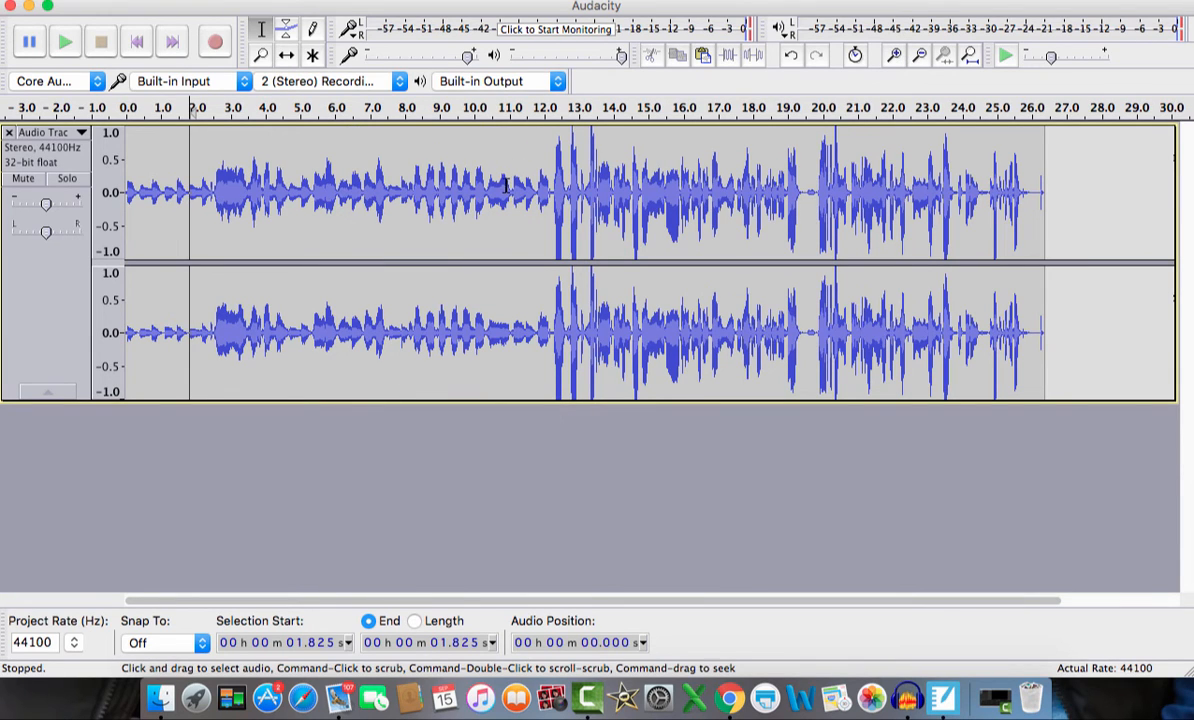
{"action": "left_click", "coordinate": [896, 55]}
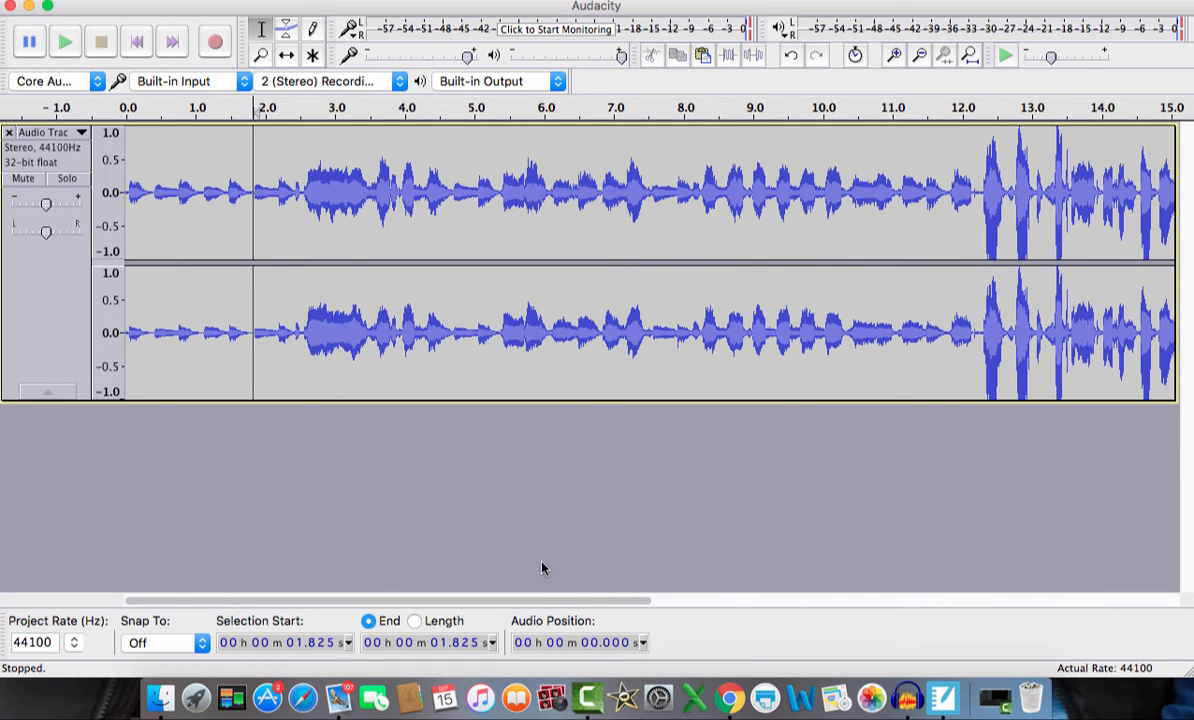
{"action": "left_click_drag", "start_coordinate": [540, 604], "coordinate": [690, 605]}
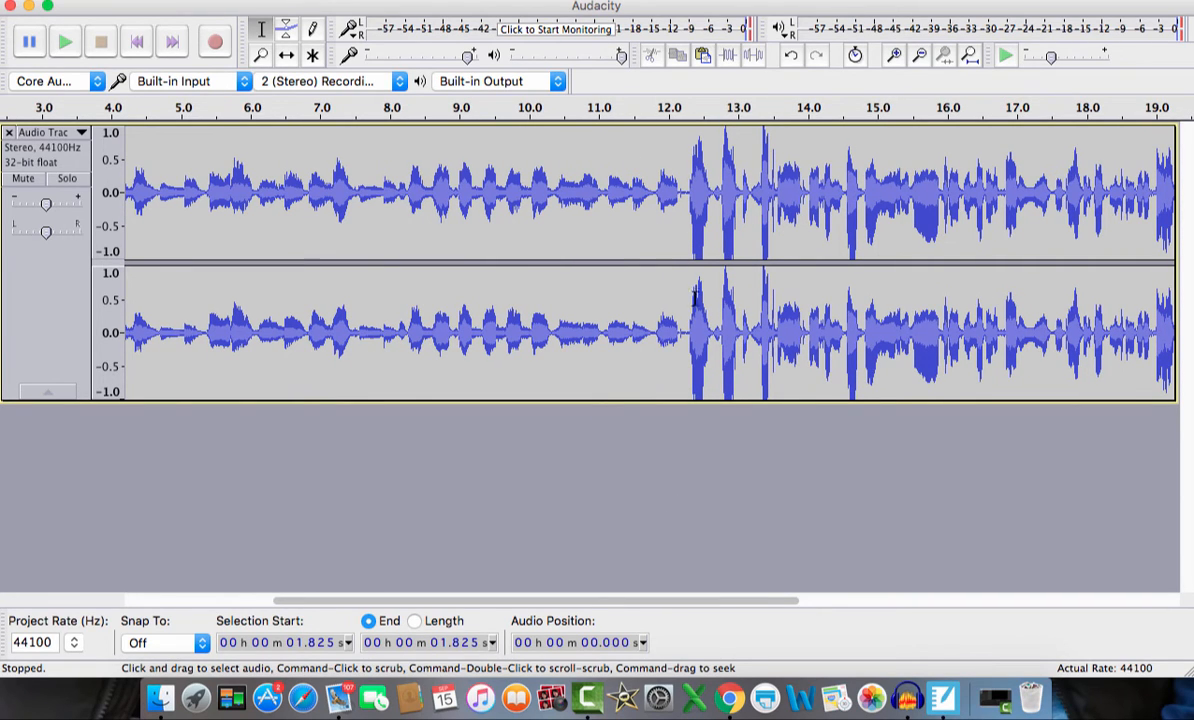
{"action": "left_click", "coordinate": [603, 164]}
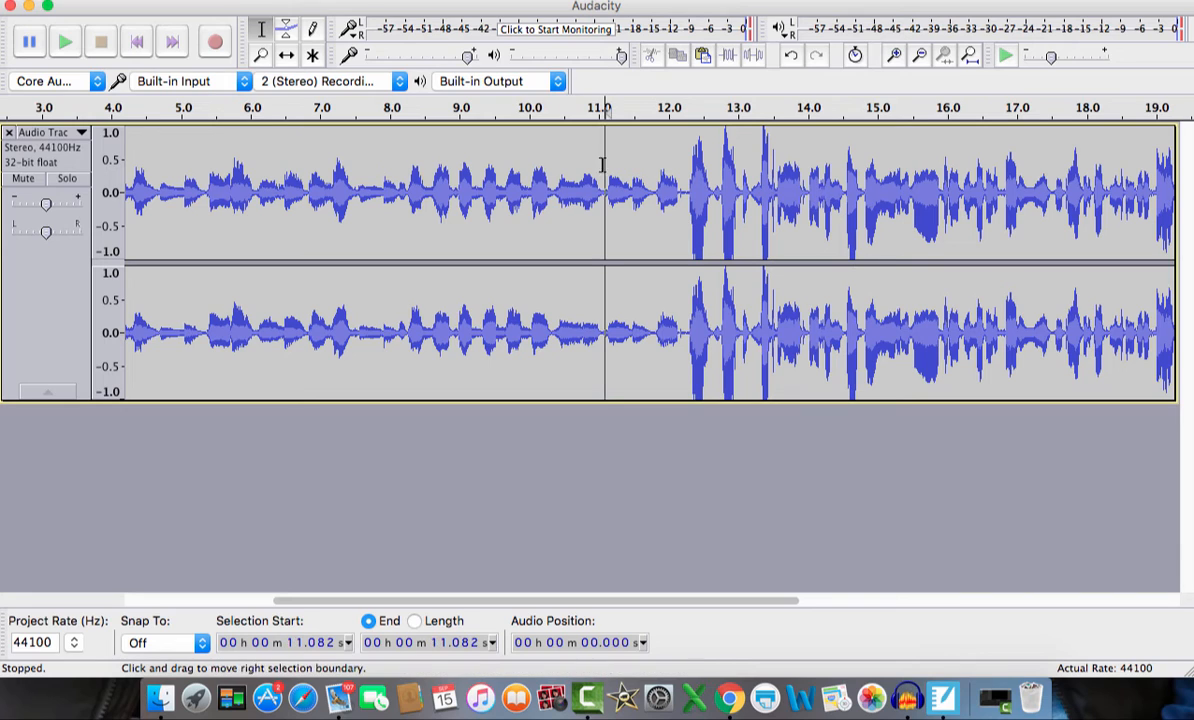
{"action": "left_click", "coordinate": [66, 42]}
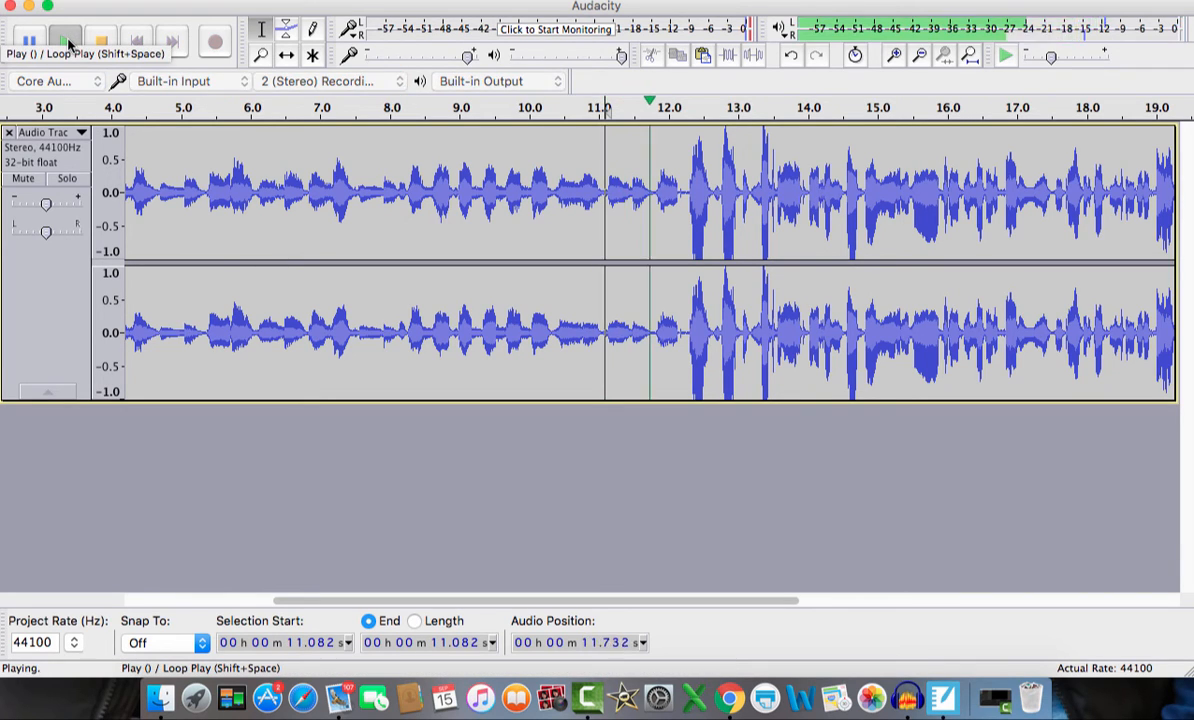
{"action": "left_click", "coordinate": [101, 42]}
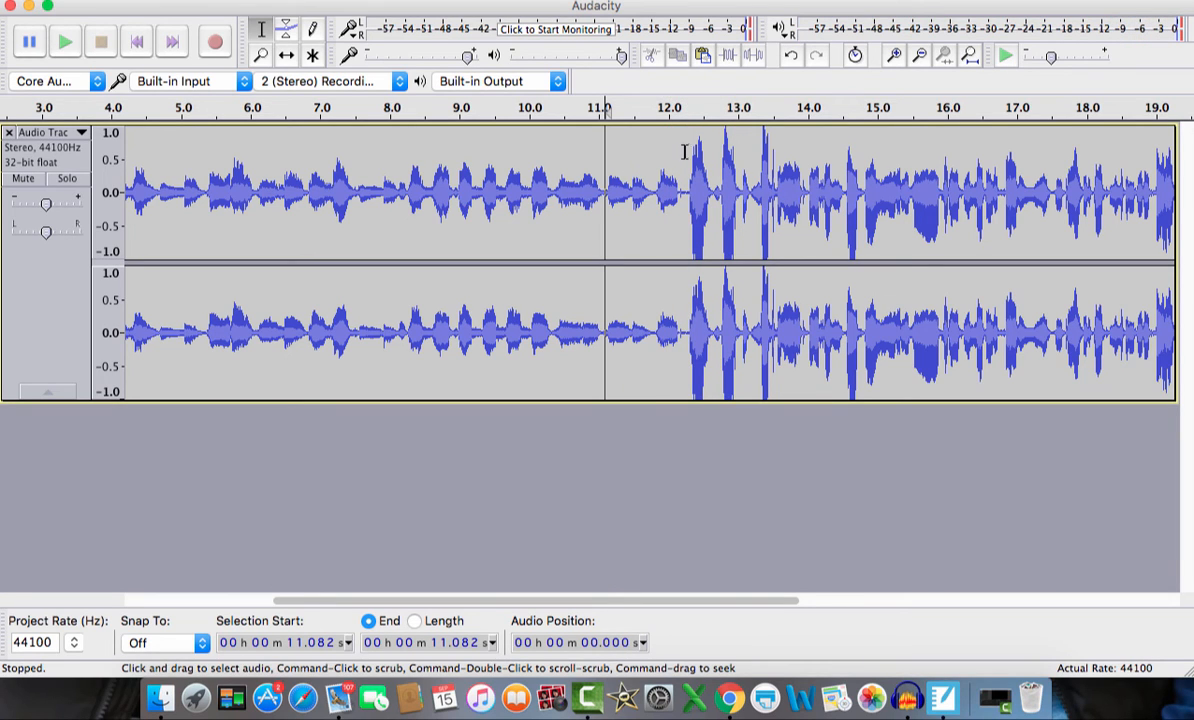
Apply Fade Out to the end of the song intro, from about 10.0 to 12.3 seconds
{"action": "left_click_drag", "start_coordinate": [686, 150], "coordinate": [530, 149]}
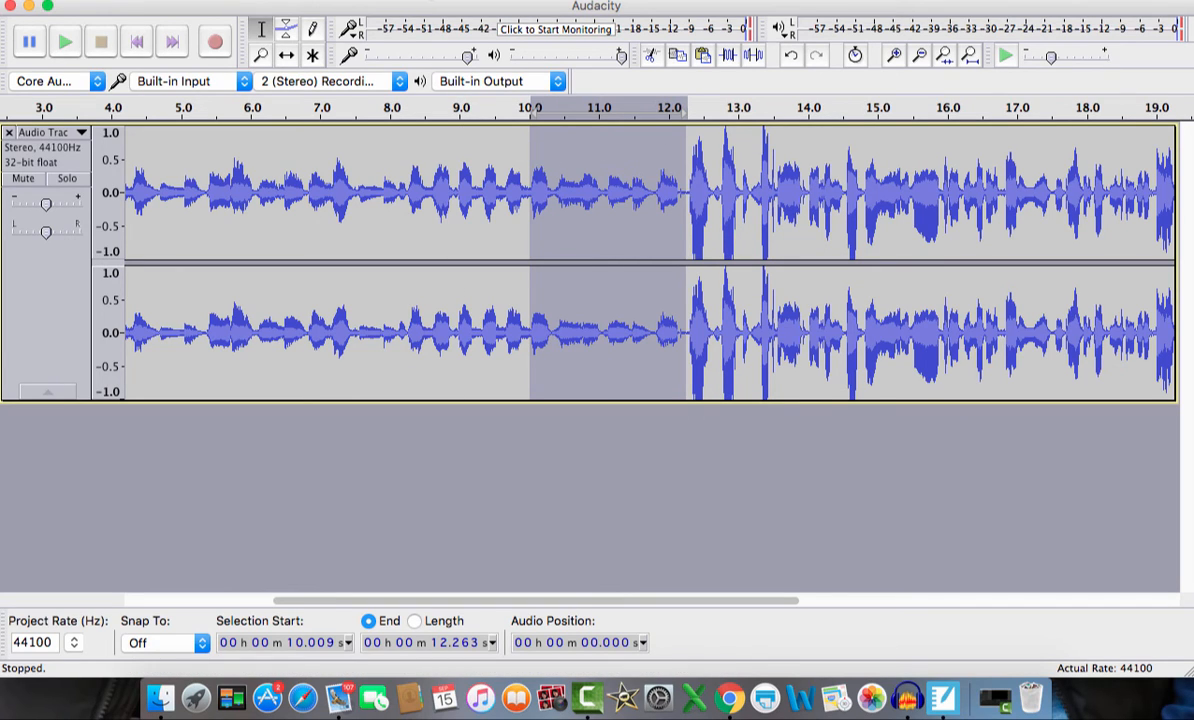
{"action": "left_click", "coordinate": [470, 1]}
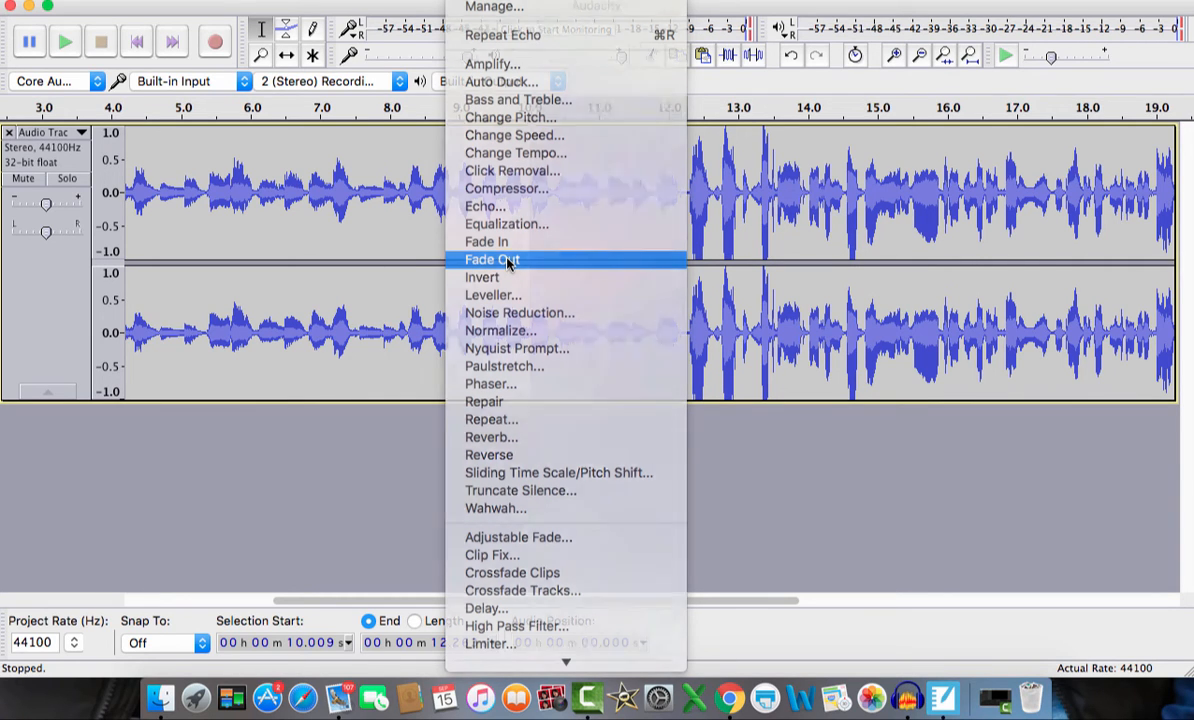
{"action": "left_click", "coordinate": [507, 260]}
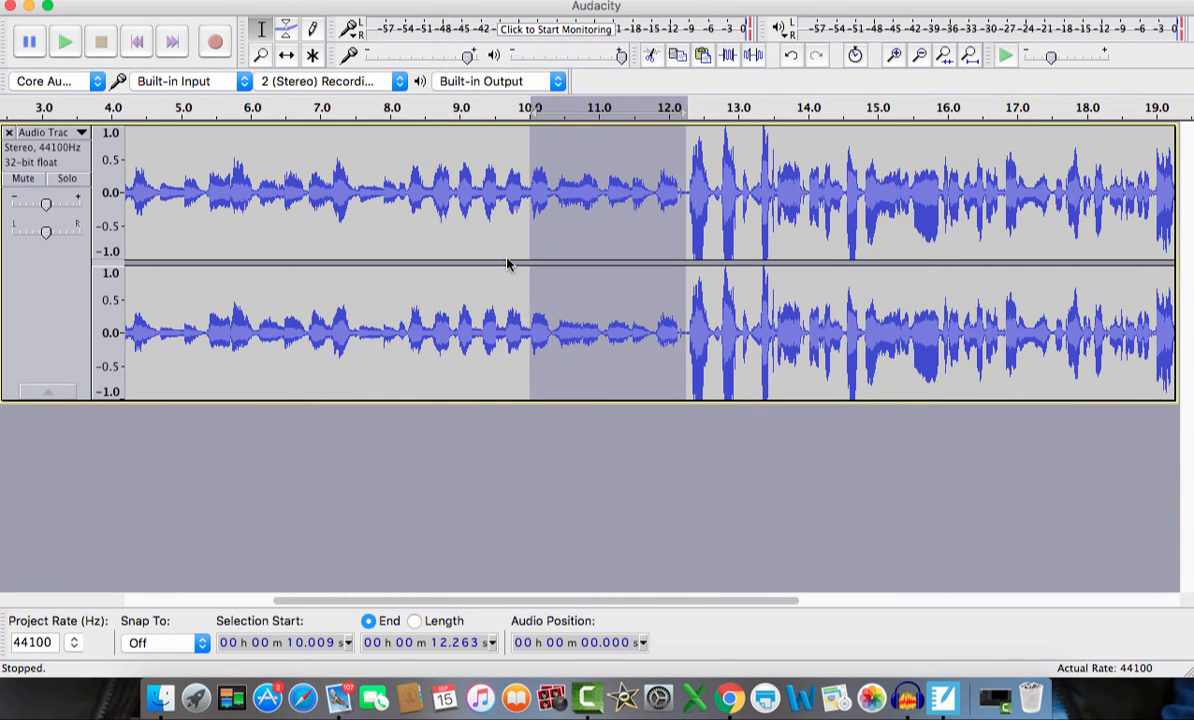
Play the track from about 9.3 seconds to check the faded transition into the voice, and stop playback
{"action": "left_click", "coordinate": [524, 182]}
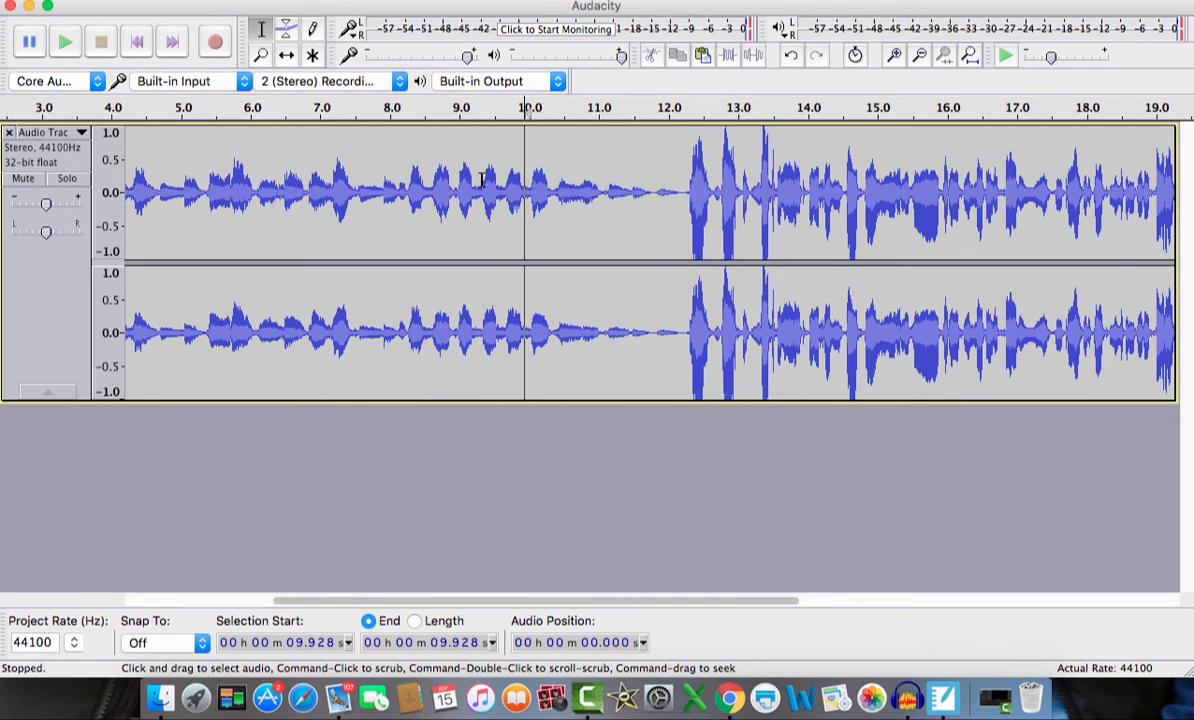
{"action": "left_click", "coordinate": [484, 180]}
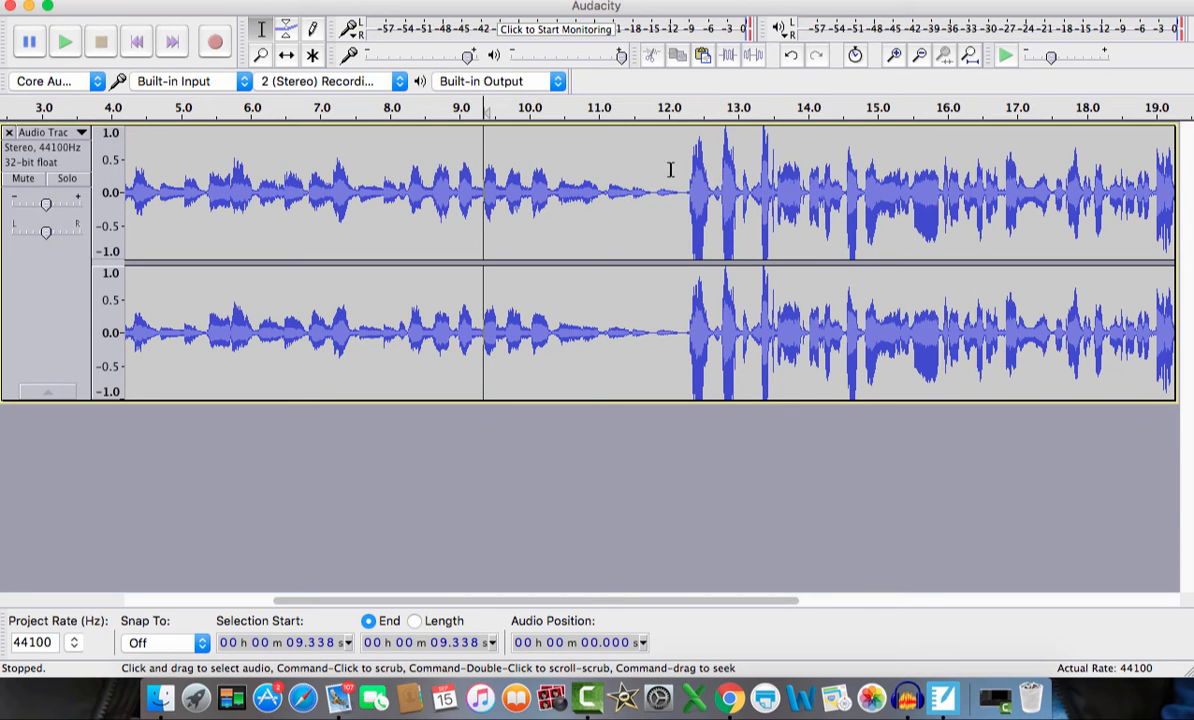
{"action": "left_click", "coordinate": [67, 43]}
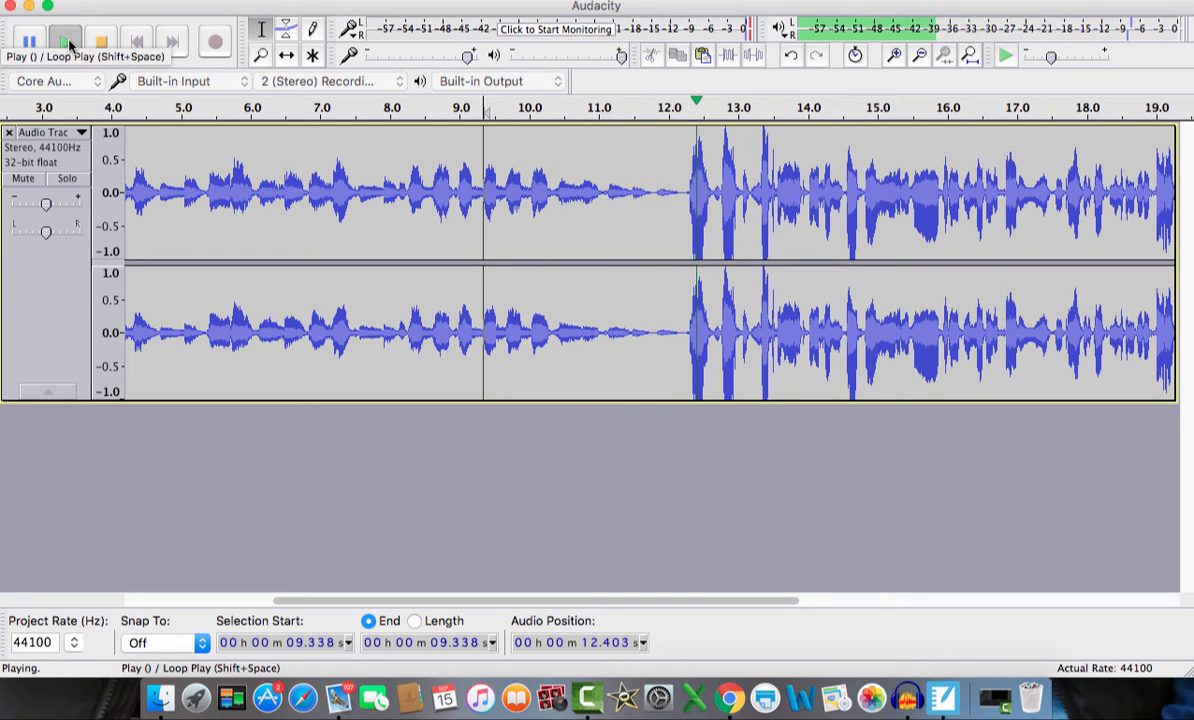
{"action": "left_click", "coordinate": [100, 44]}
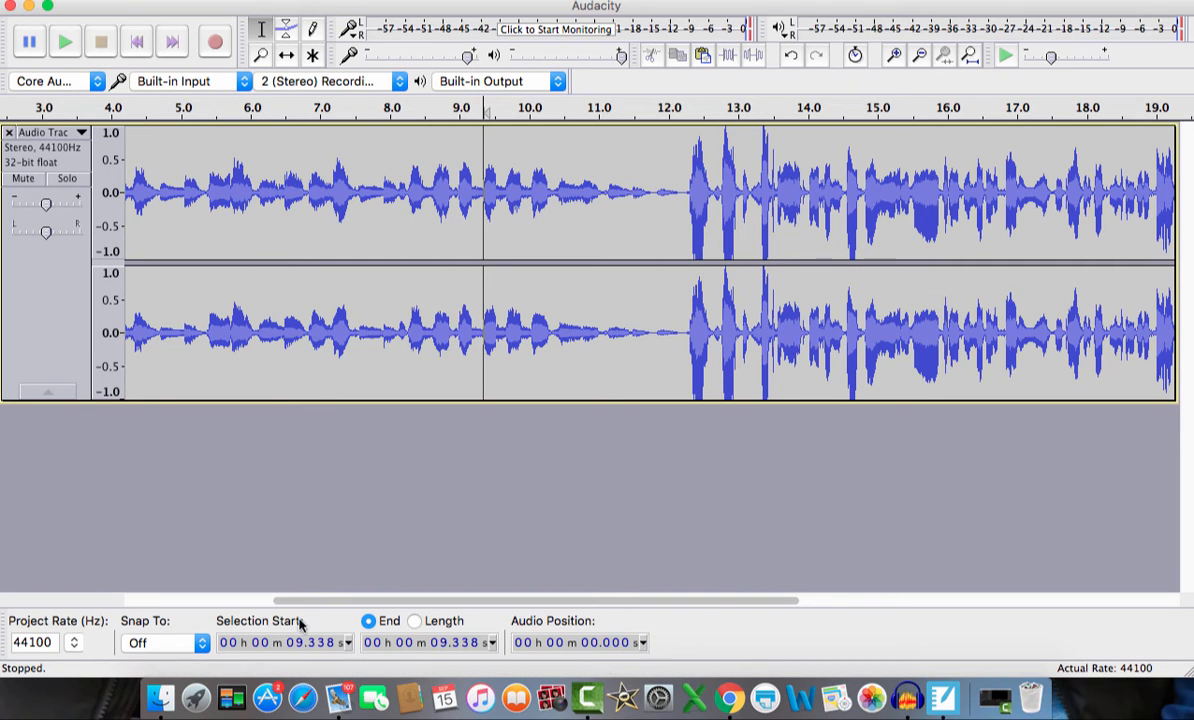
Save the project to the Desktop under the name Element in the Audacity projects (*.aup) format
{"action": "left_click_drag", "start_coordinate": [319, 604], "coordinate": [700, 619]}
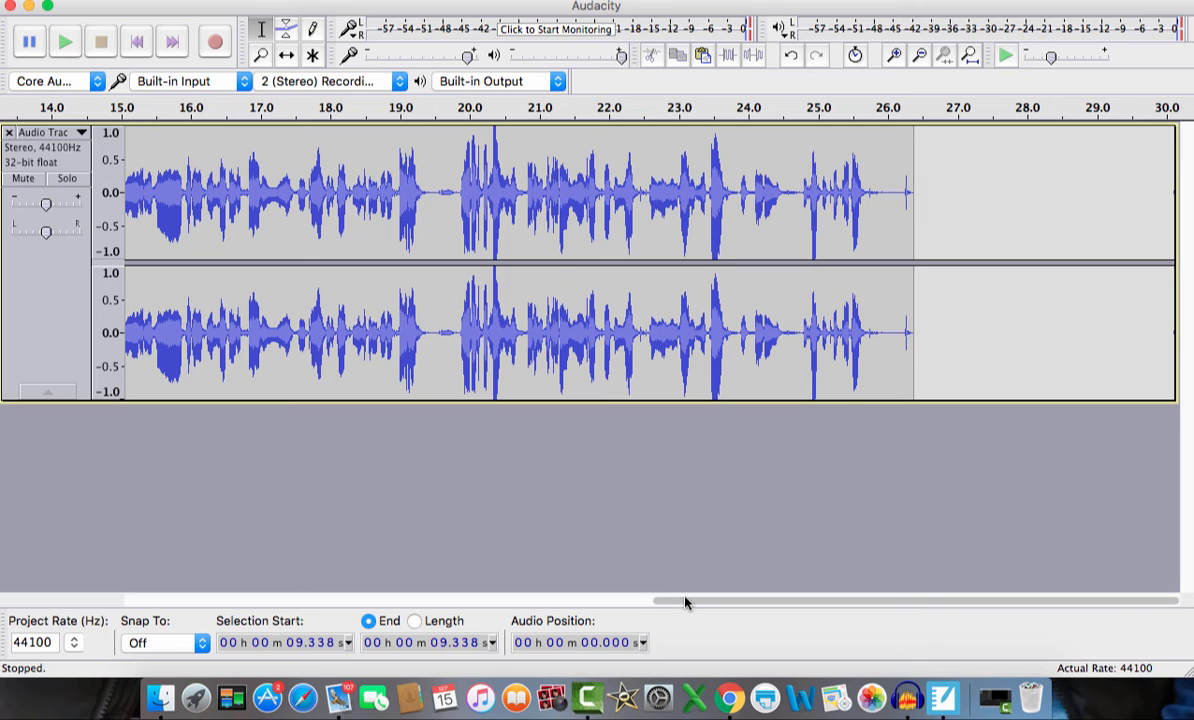
{"action": "left_click_drag", "start_coordinate": [688, 601], "coordinate": [127, 607]}
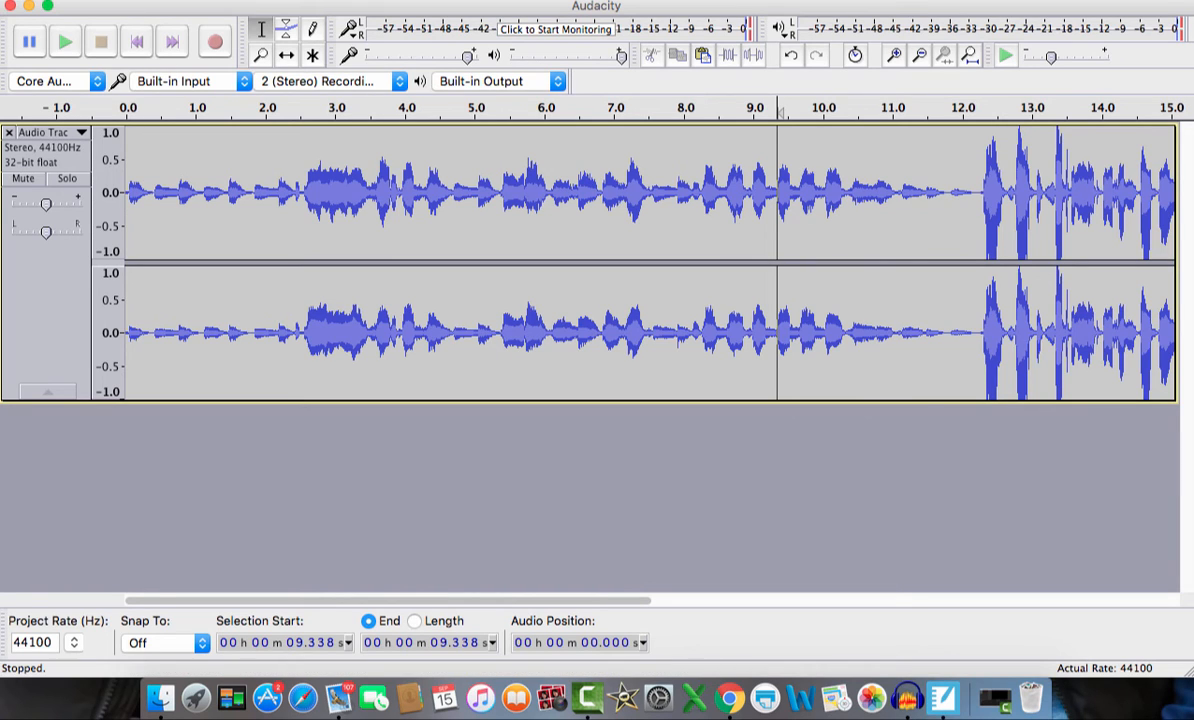
{"action": "left_click", "coordinate": [133, 1]}
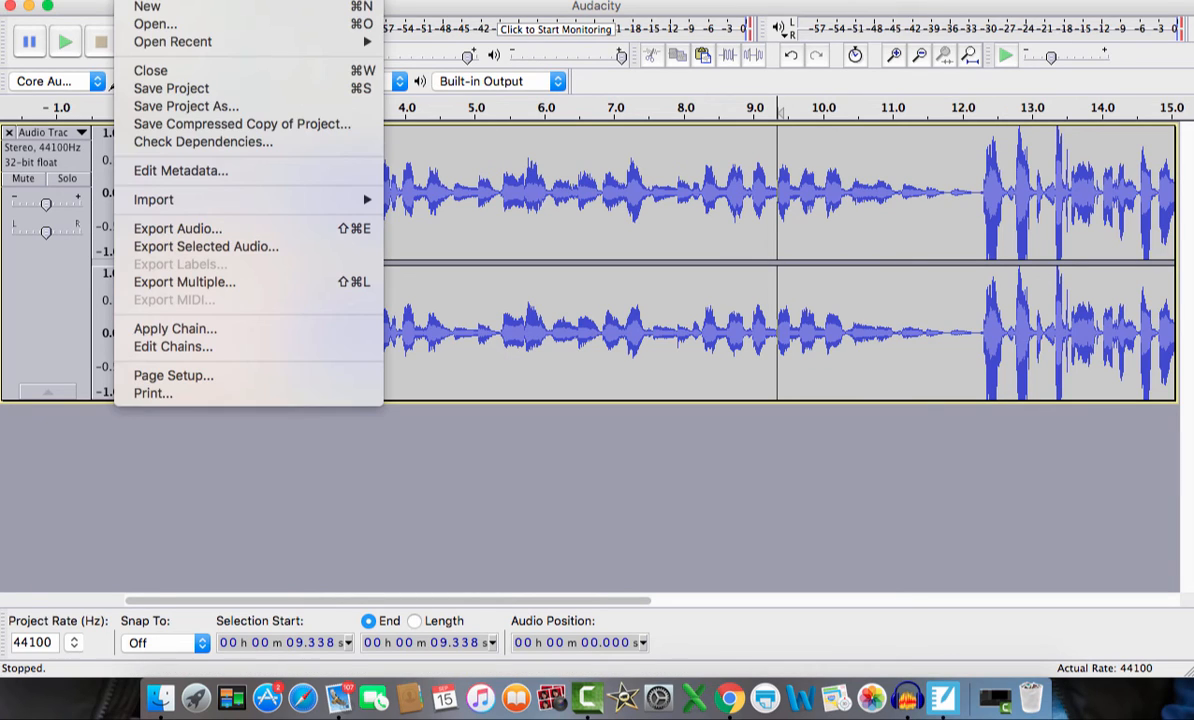
{"action": "left_click", "coordinate": [158, 112]}
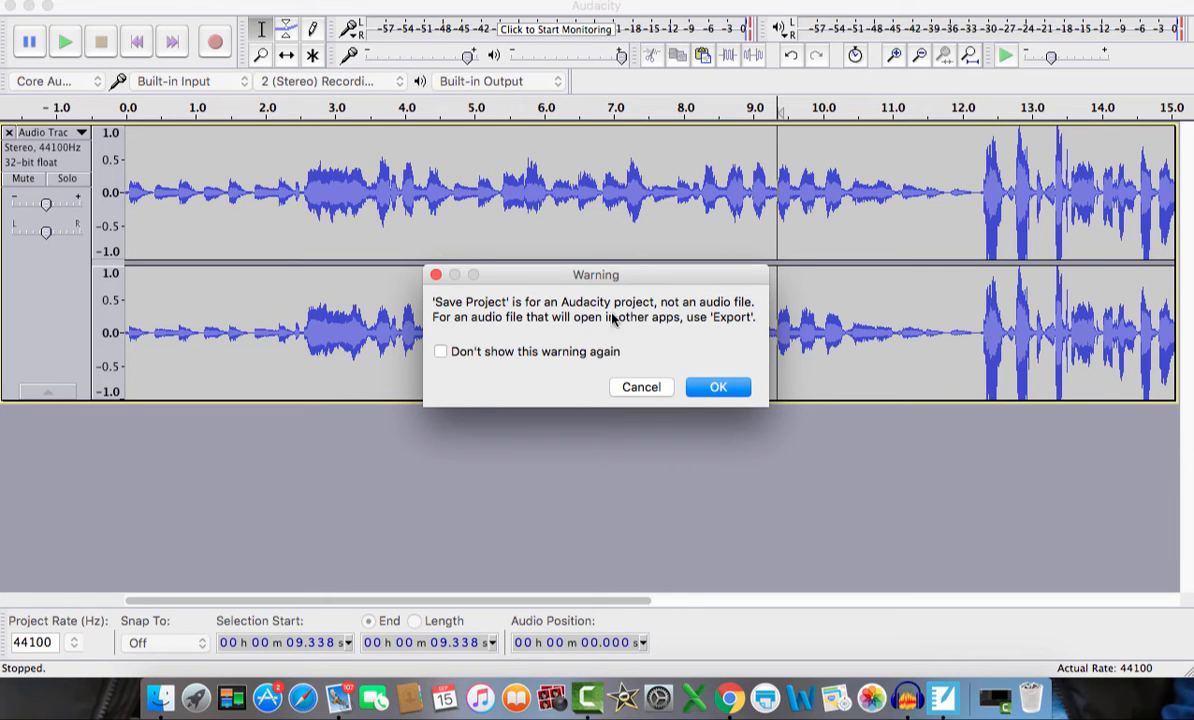
{"action": "left_click", "coordinate": [716, 388]}
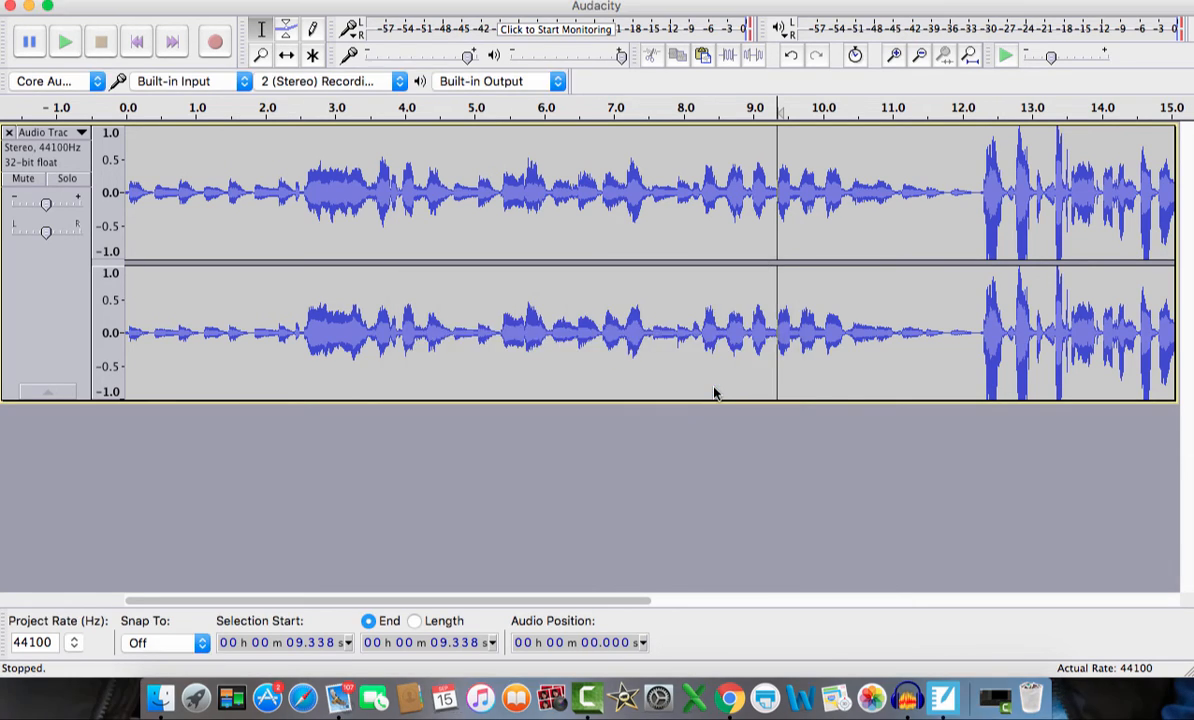
{"action": "key", "text": "super+s"}
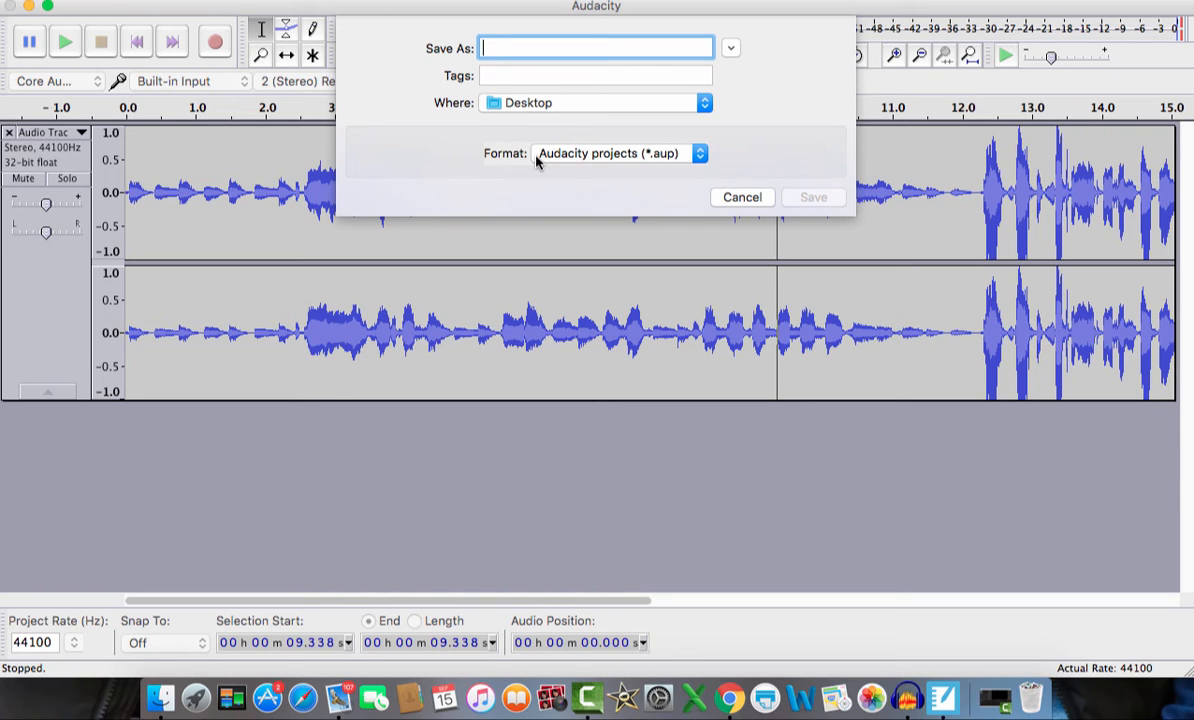
{"action": "type", "text": "Element"}
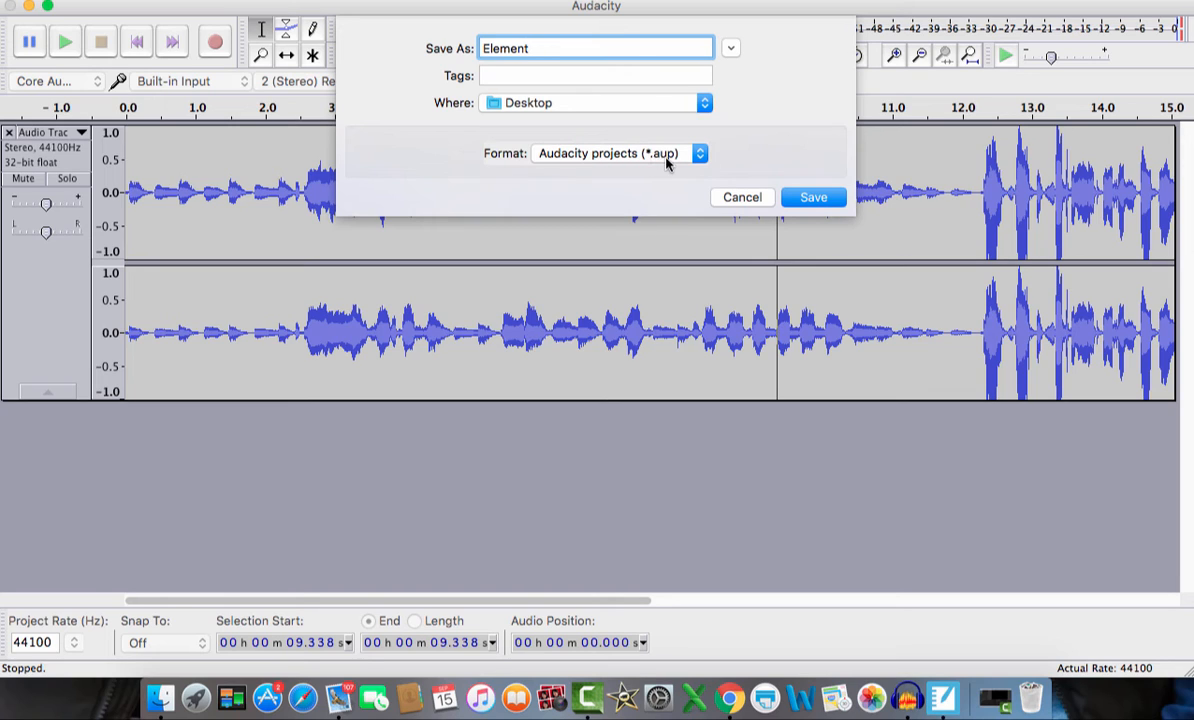
{"action": "left_click", "coordinate": [815, 199]}
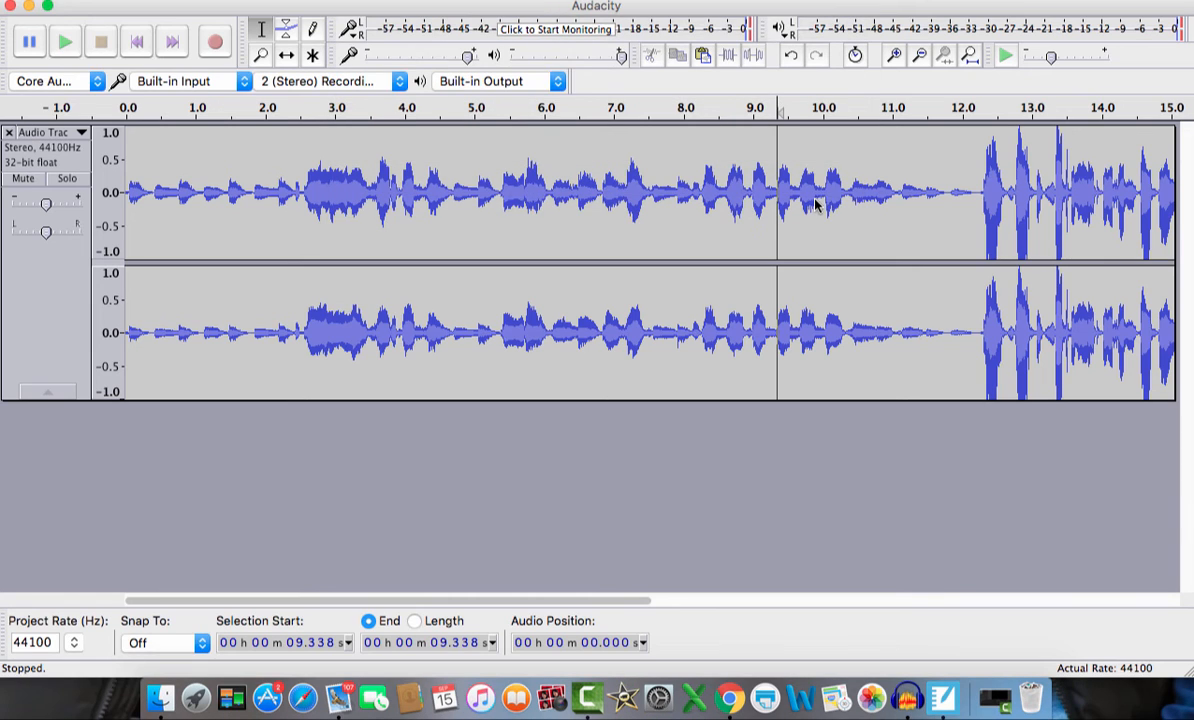
{"action": "key", "text": "super+s"}
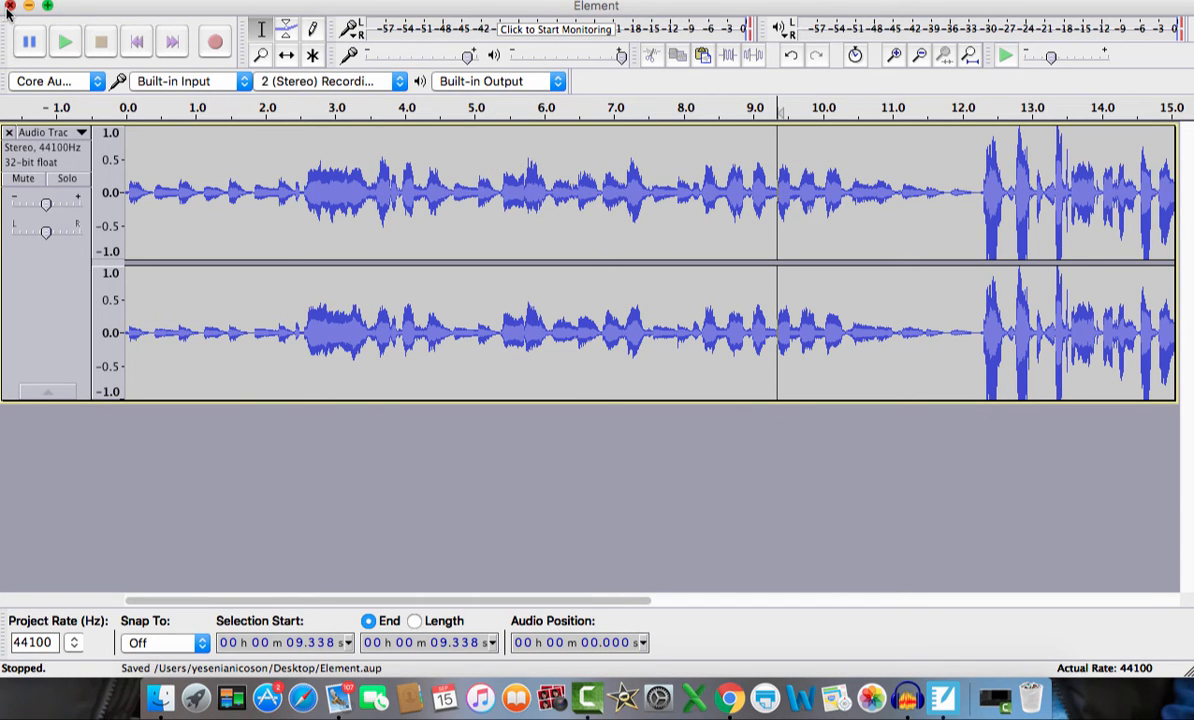
Close the saved project window and the open browser and mail windows to clear the desktop
{"action": "left_click", "coordinate": [8, 7]}
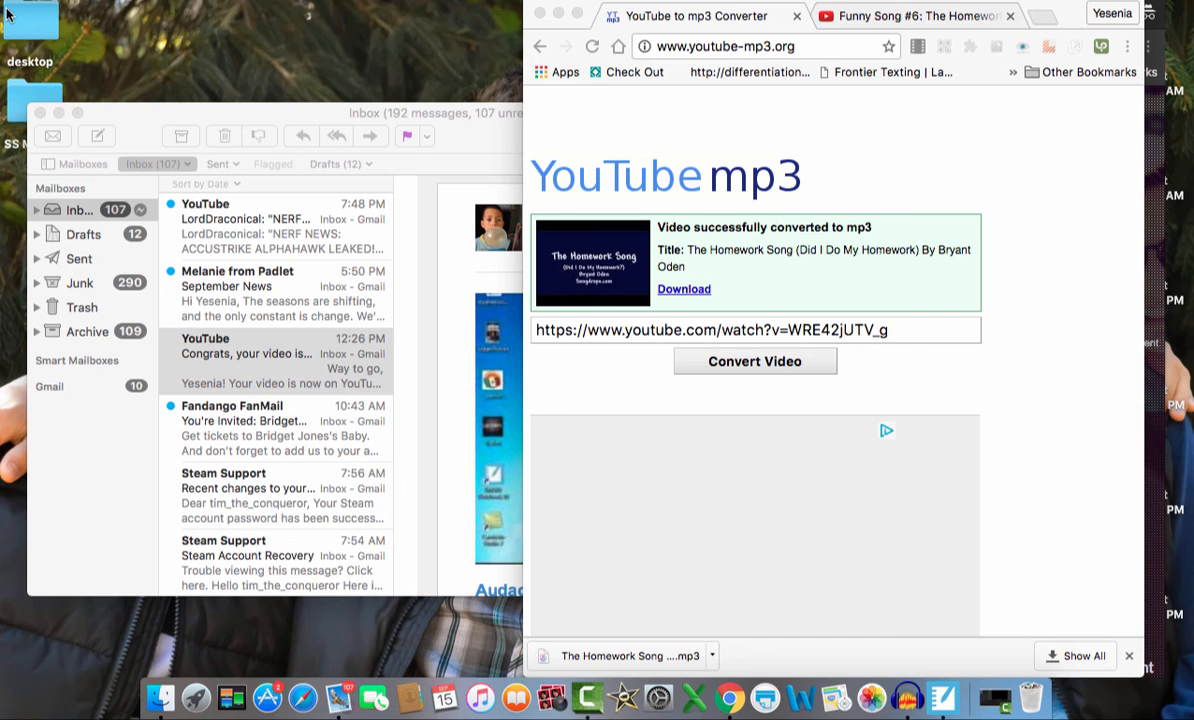
{"action": "left_click", "coordinate": [540, 13]}
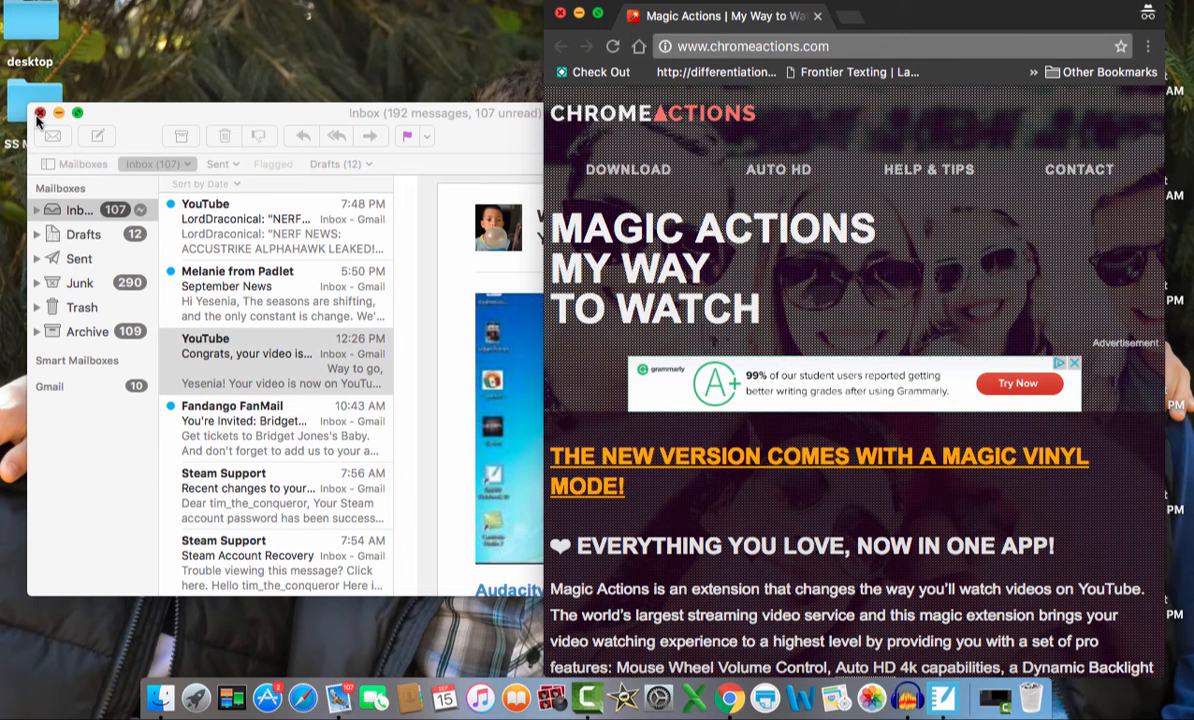
{"action": "left_click", "coordinate": [39, 112]}
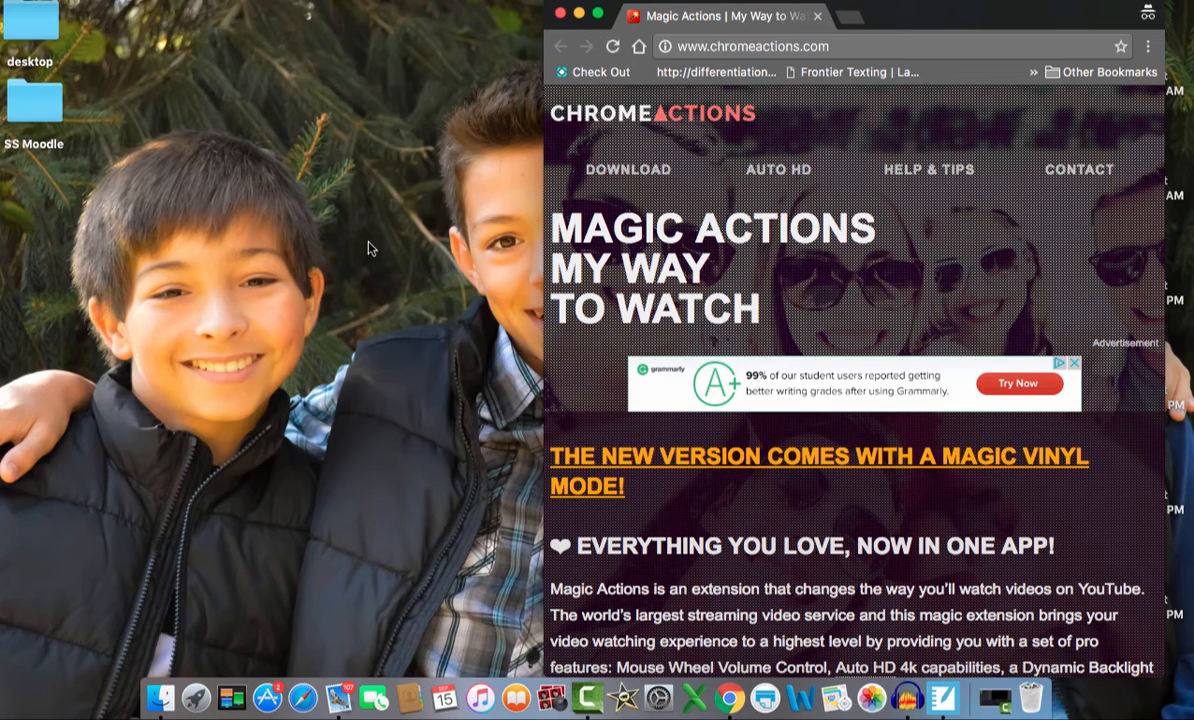
{"action": "left_click", "coordinate": [560, 13]}
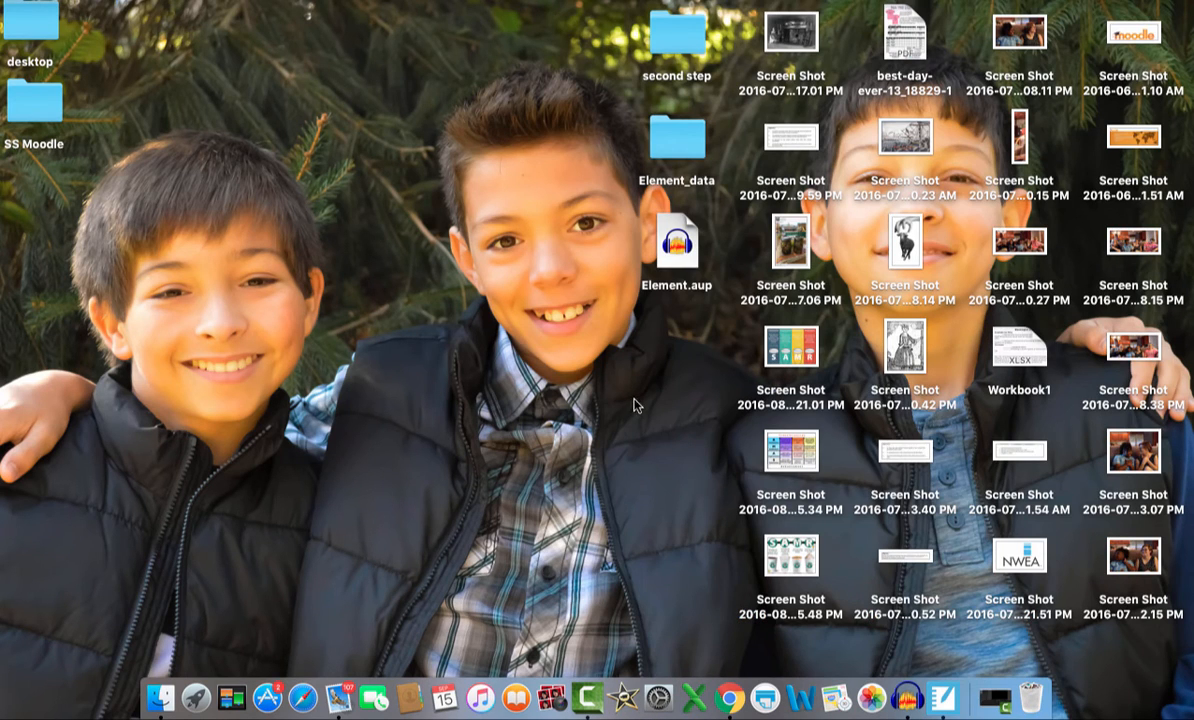
Move the Element.aup file to an empty area of the desktop and reopen the project from it in Audacity
{"action": "left_click", "coordinate": [652, 245]}
{"action": "left_click_drag", "start_coordinate": [517, 260], "coordinate": [366, 206]}
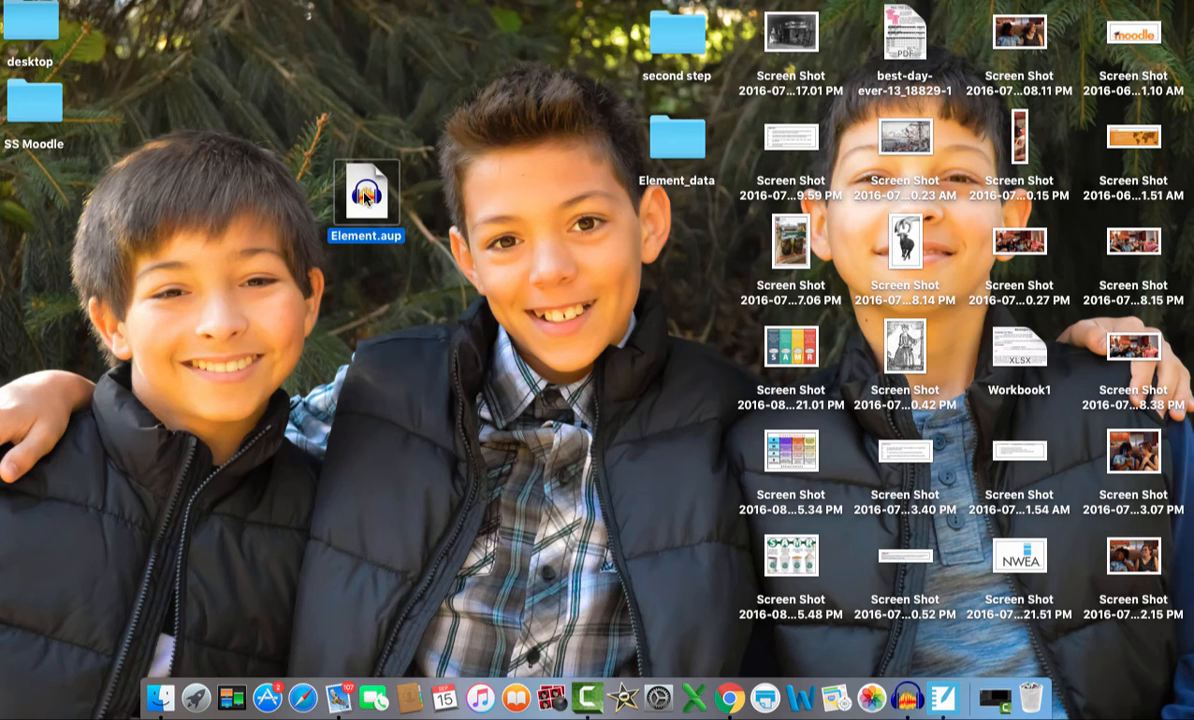
{"action": "double_click", "coordinate": [364, 197]}
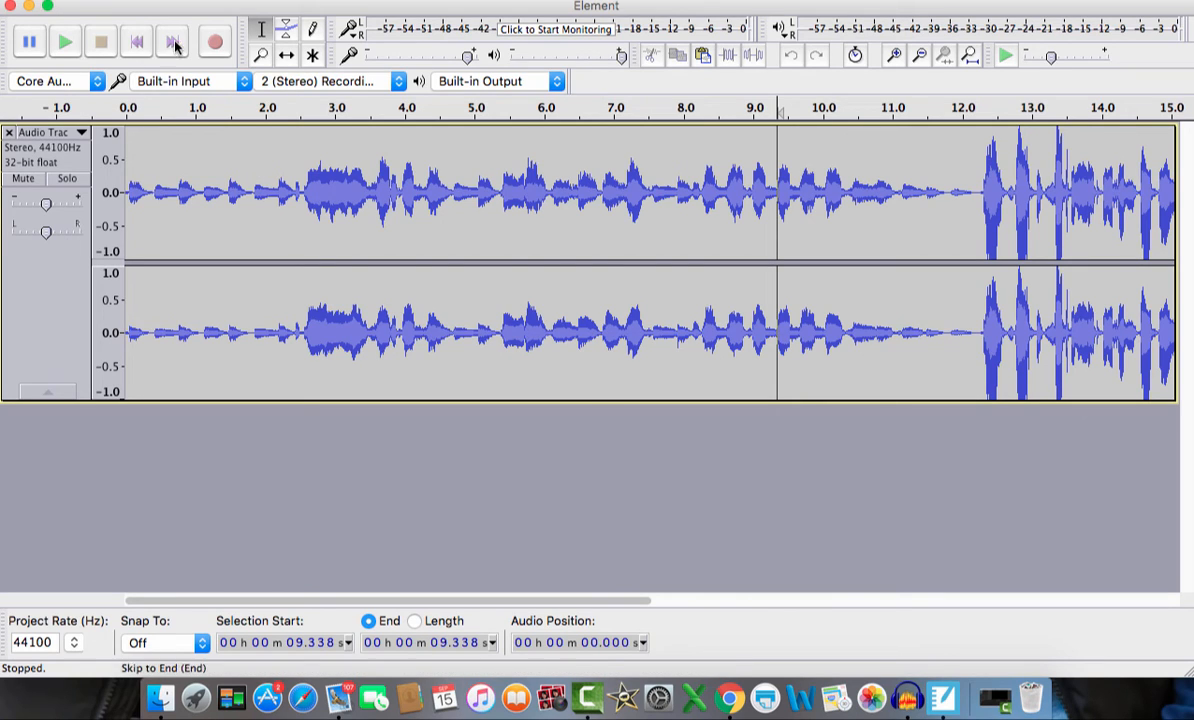
Export the audio to the Desktop as Element in the MP3 Files format
{"action": "left_click", "coordinate": [135, 1]}
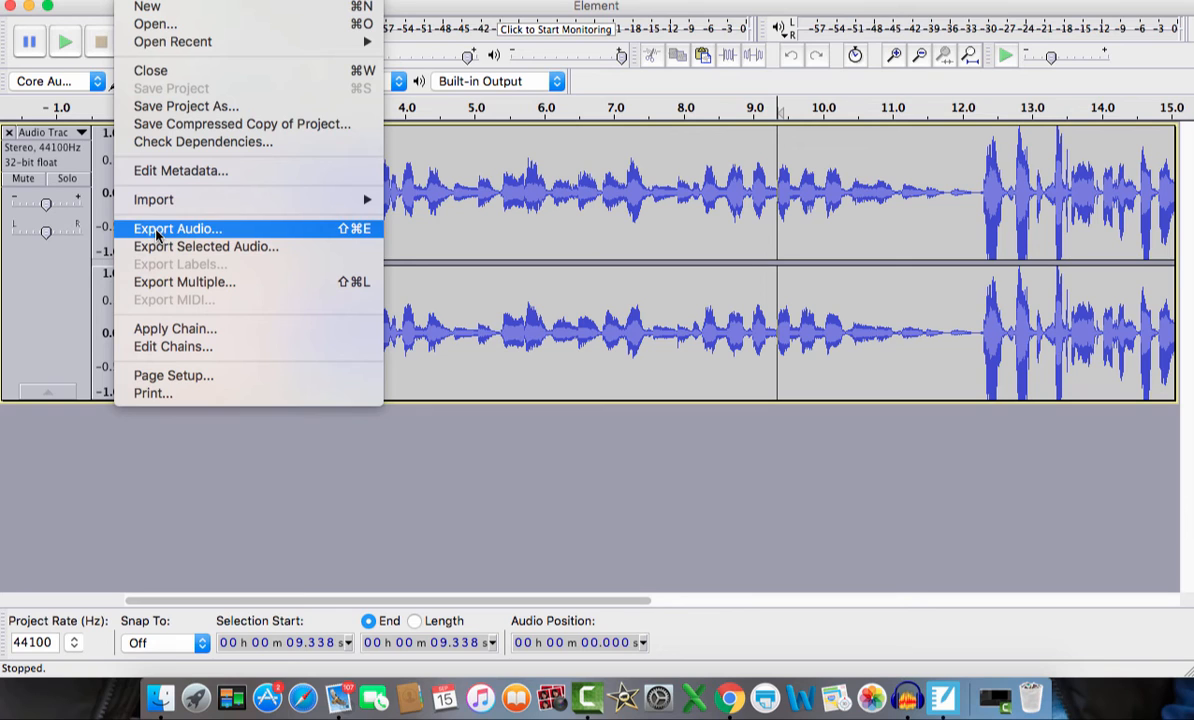
{"action": "left_click", "coordinate": [156, 234]}
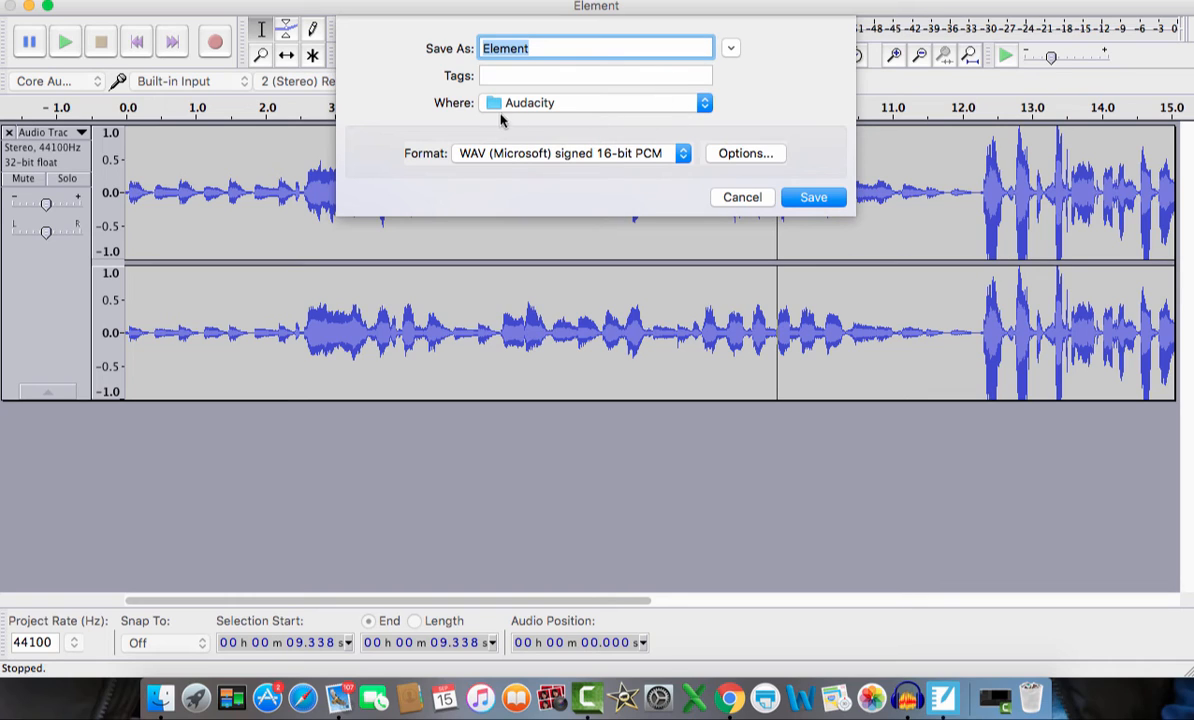
{"action": "left_click", "coordinate": [706, 105]}
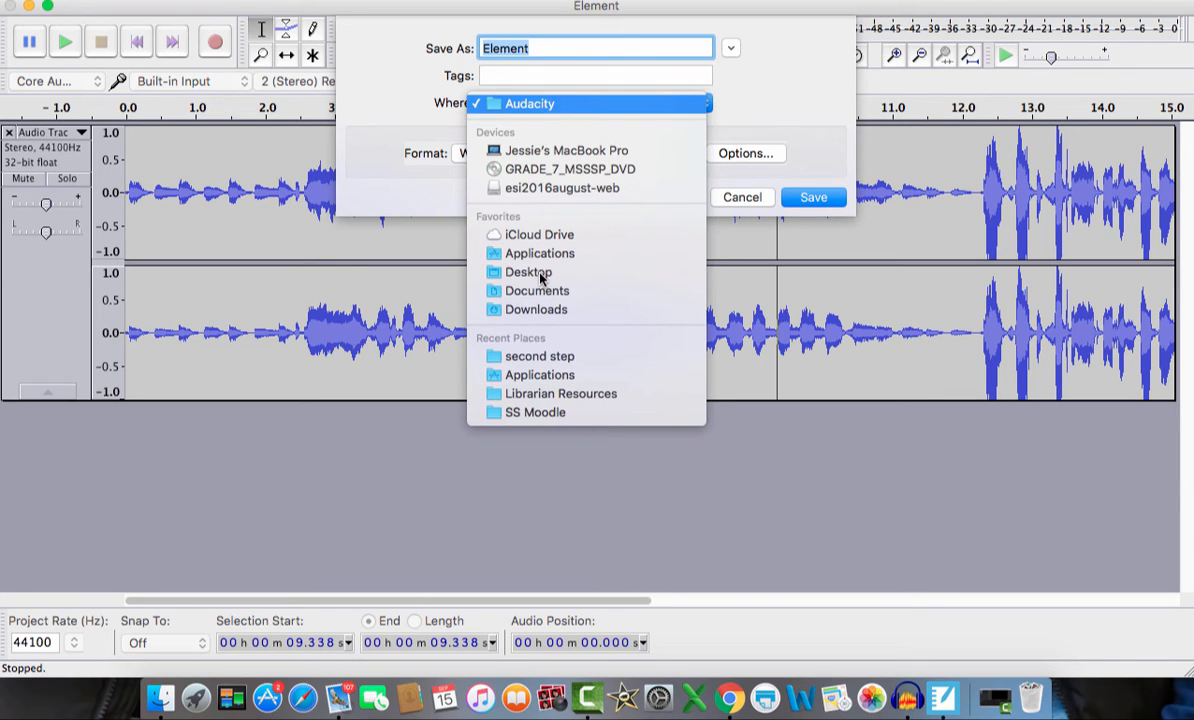
{"action": "left_click", "coordinate": [530, 273]}
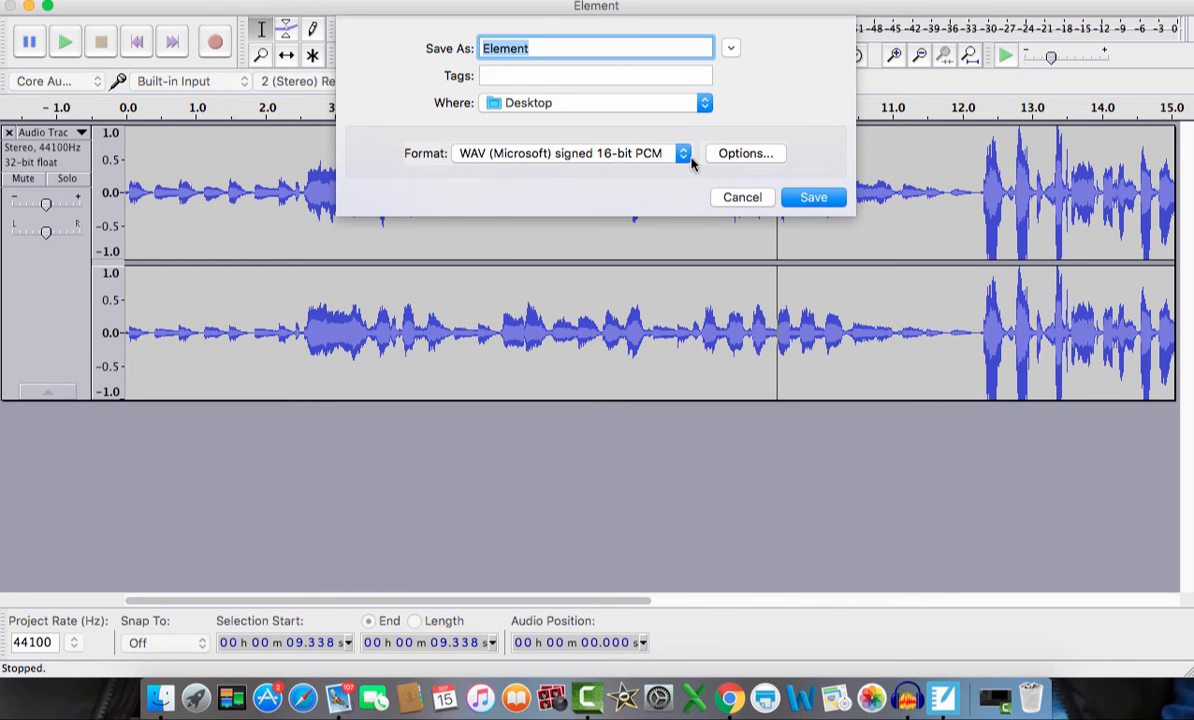
{"action": "left_click", "coordinate": [645, 153]}
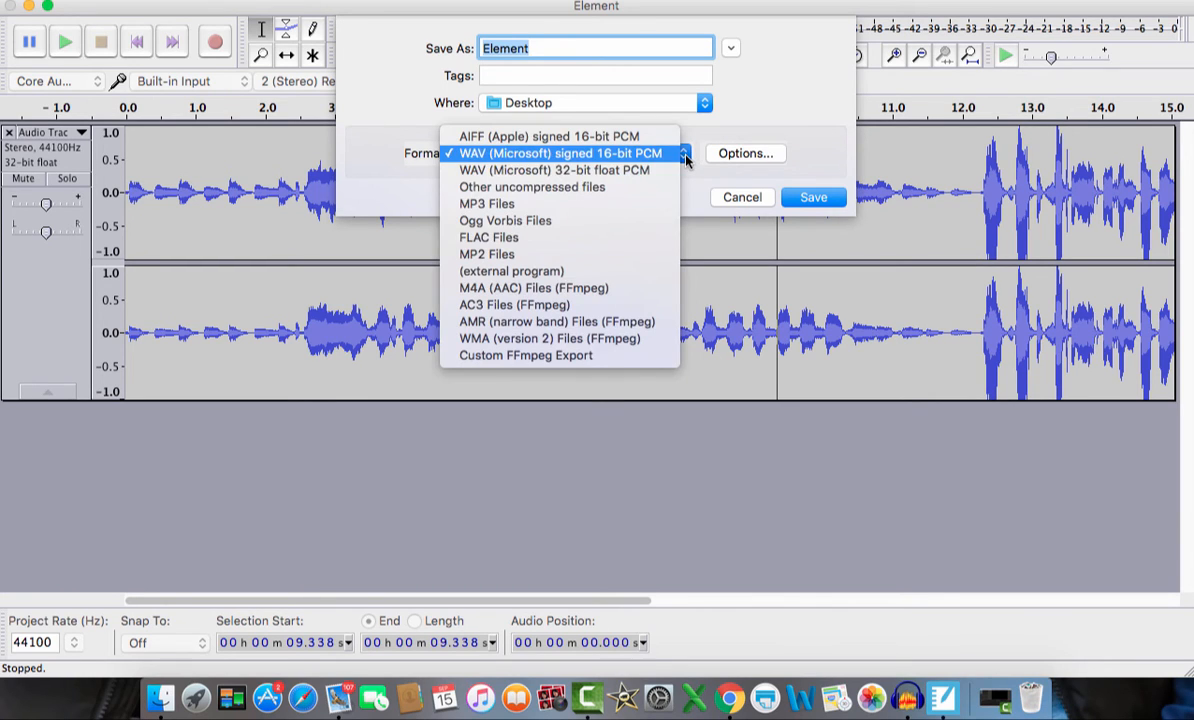
{"action": "left_click", "coordinate": [619, 204]}
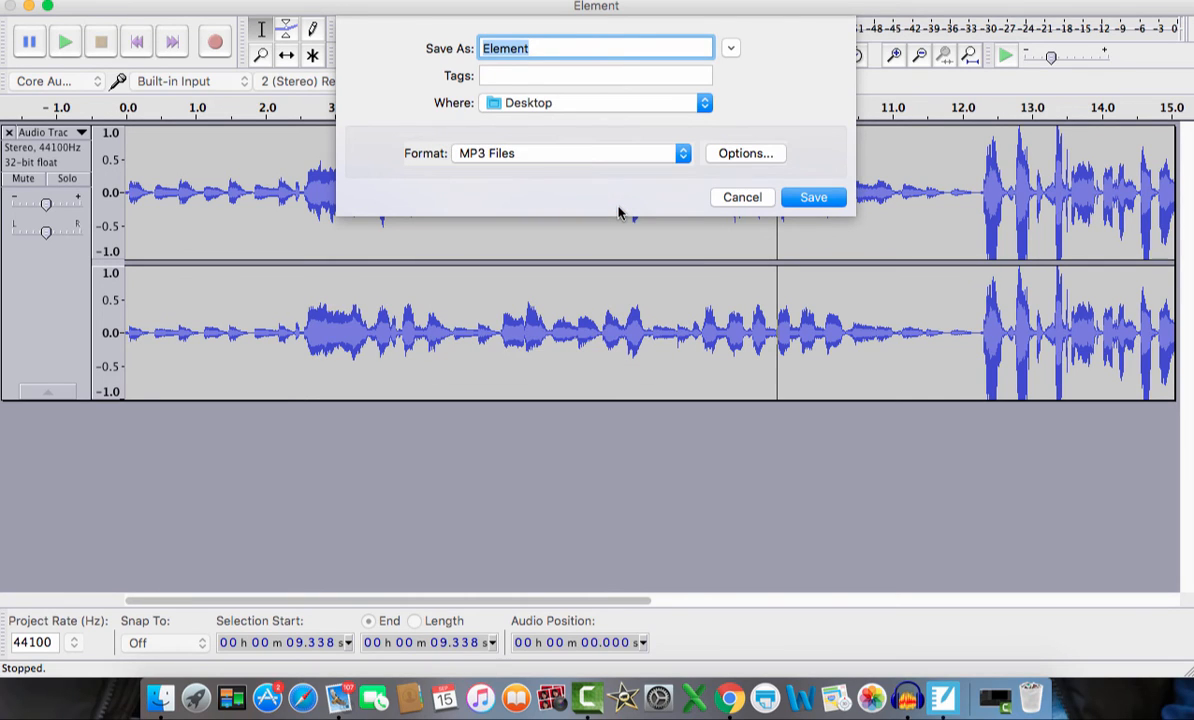
{"action": "left_click", "coordinate": [812, 198]}
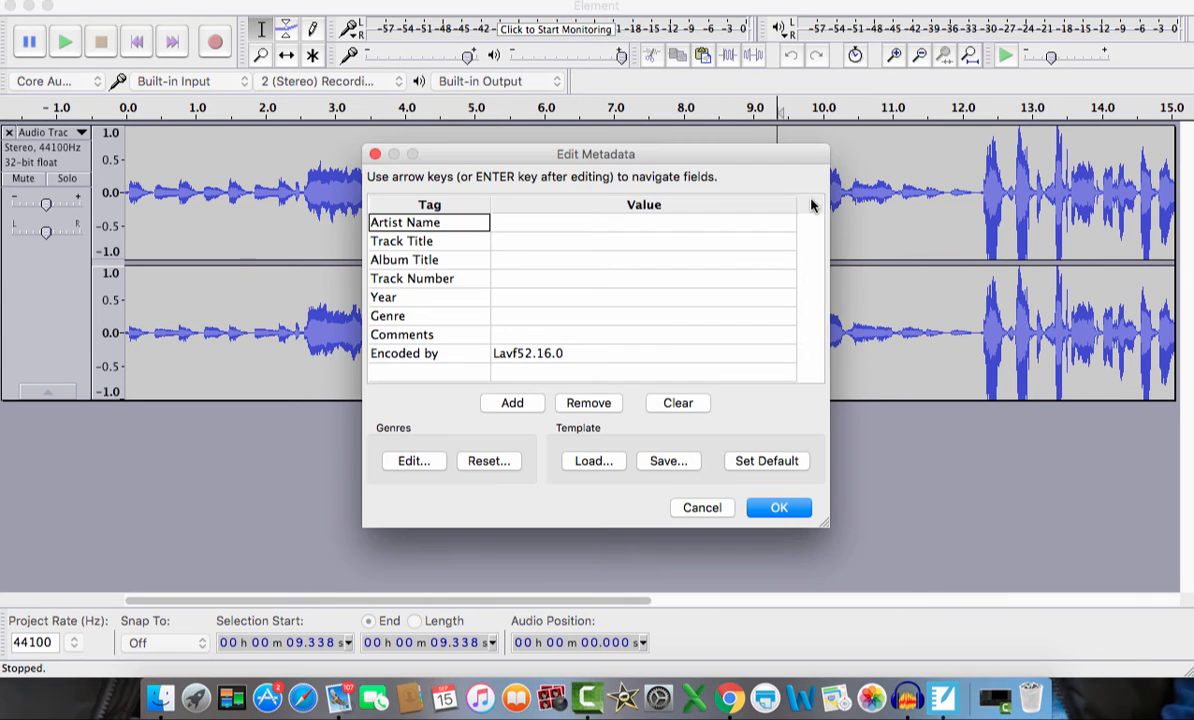
Enter the artist's name and the track title Gold in the export metadata, and confirm it
{"action": "left_click", "coordinate": [584, 226]}
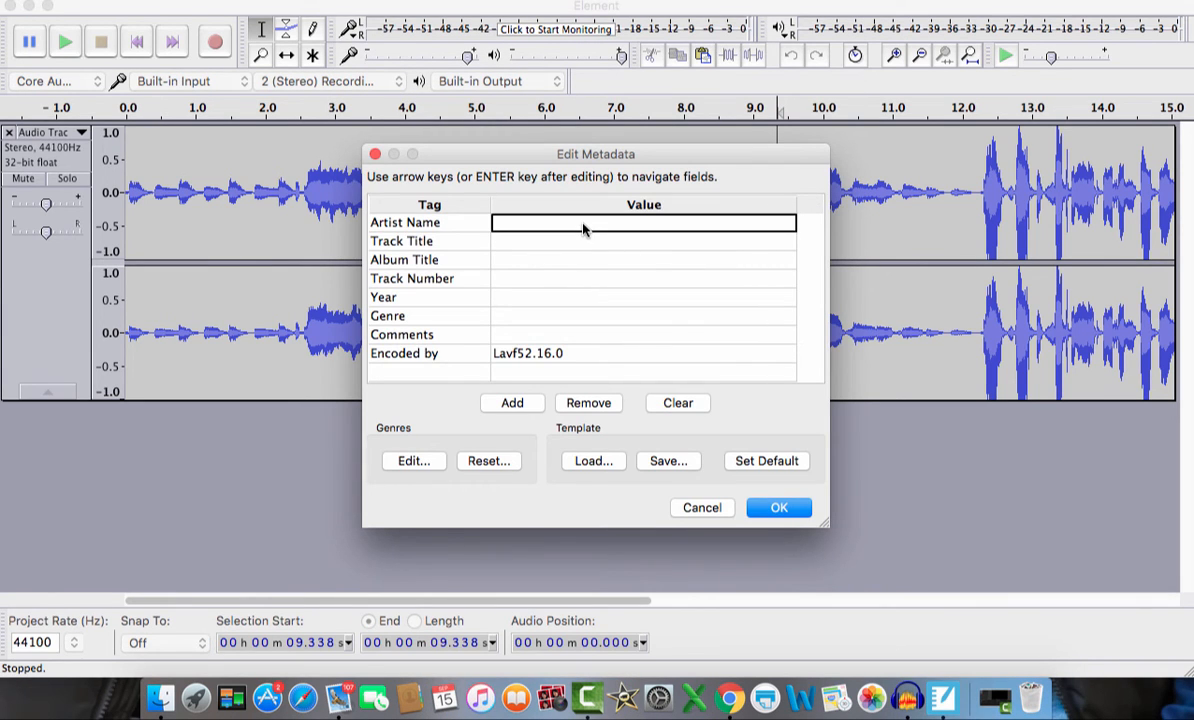
{"action": "type", "text": "Nicoson"}
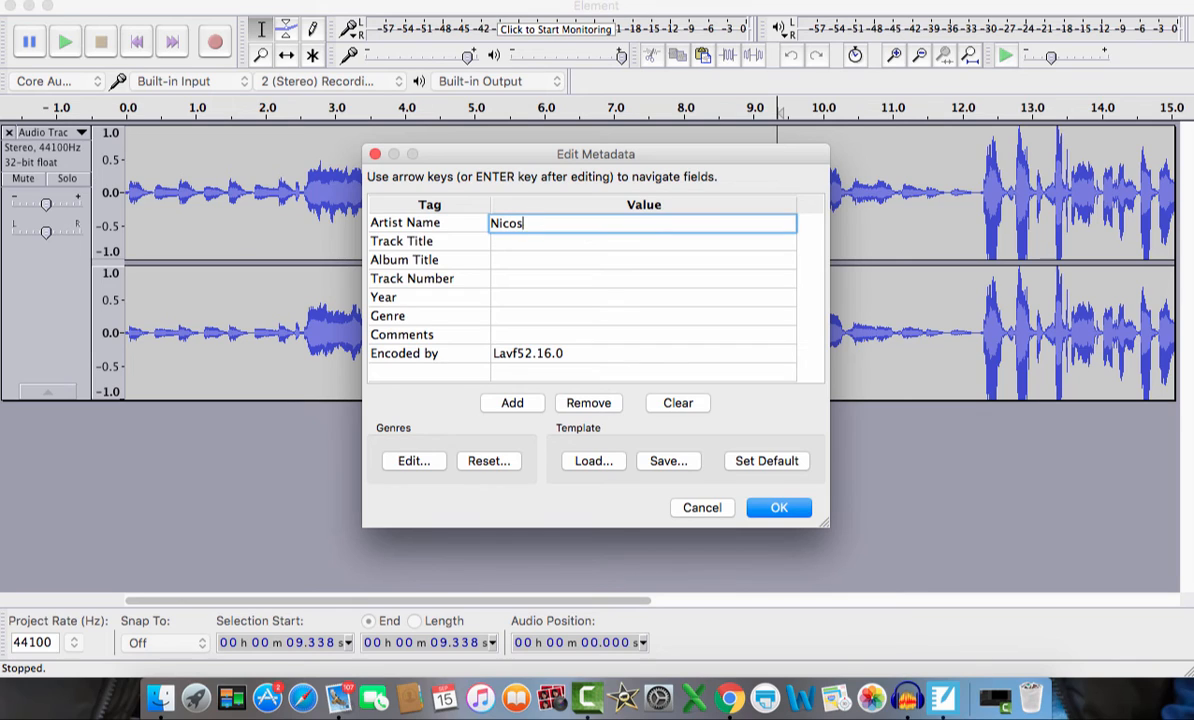
{"action": "left_click", "coordinate": [563, 248]}
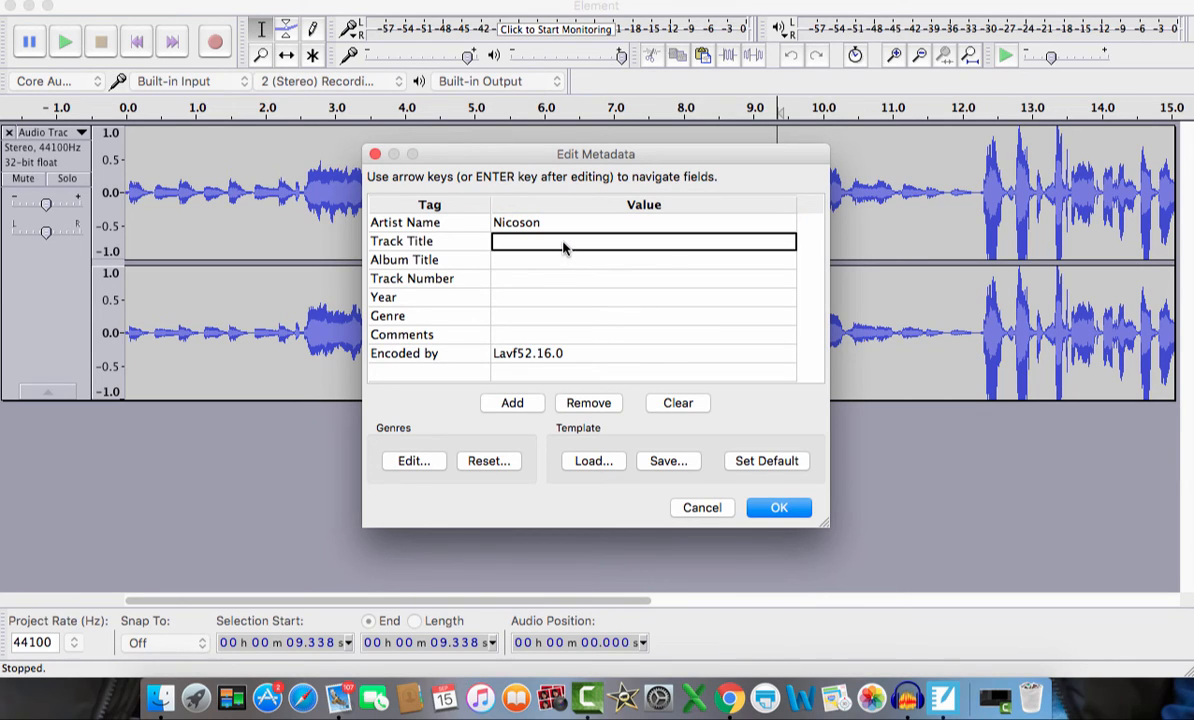
{"action": "type", "text": "Gold"}
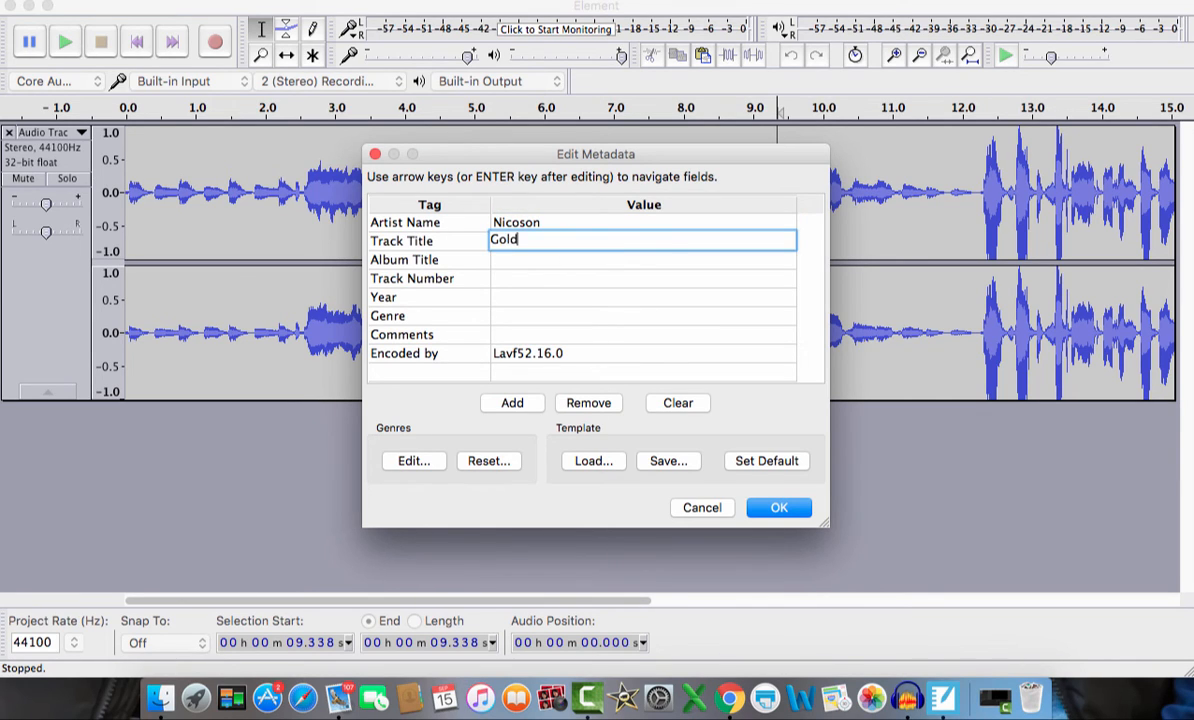
{"action": "left_click", "coordinate": [779, 509]}
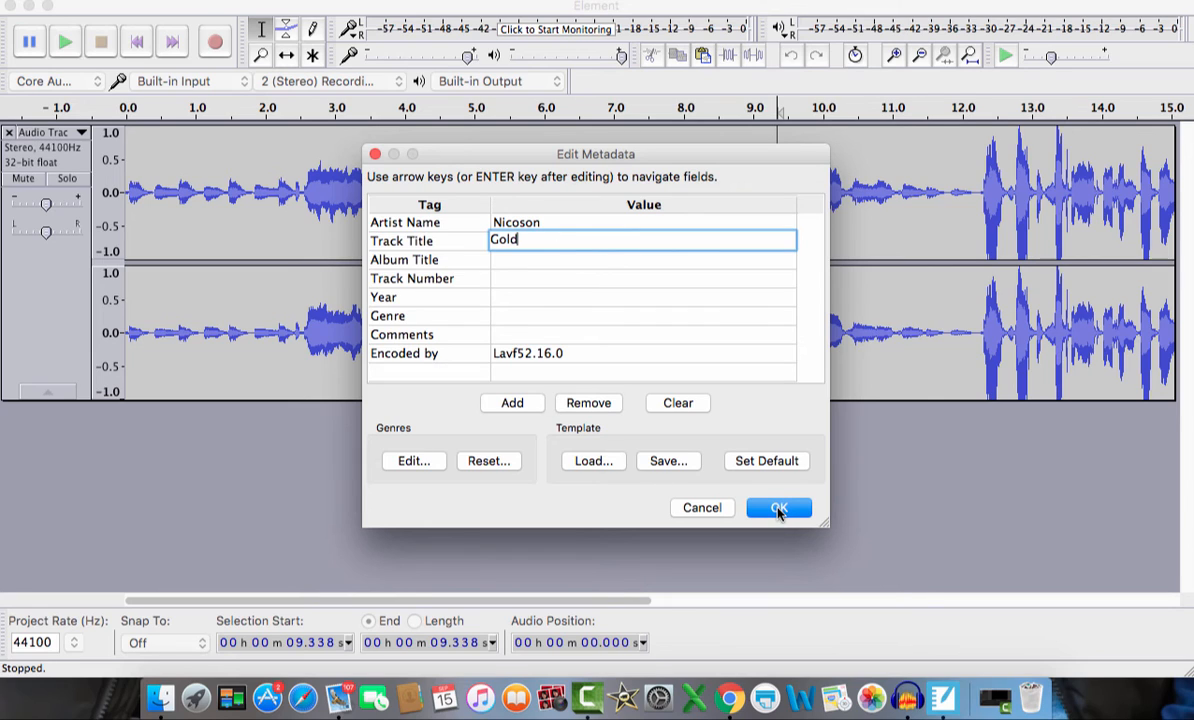